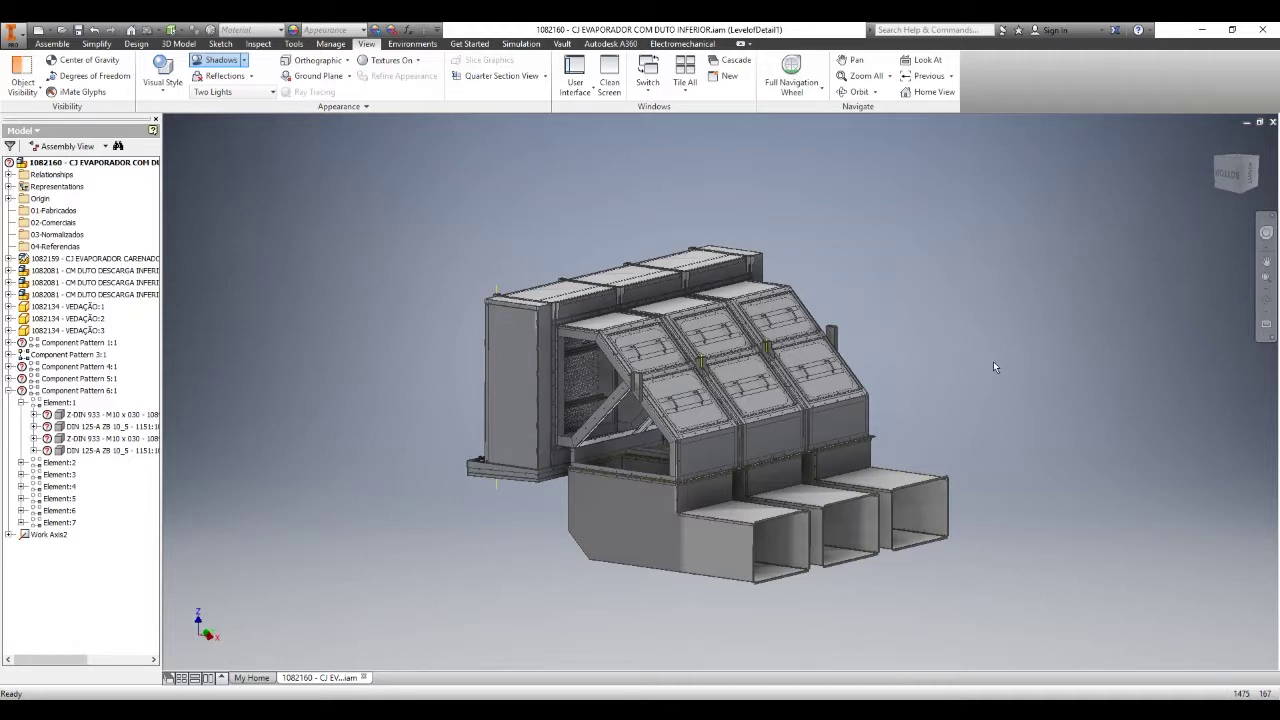
key(F2)
drag(935, 372, 926, 363)
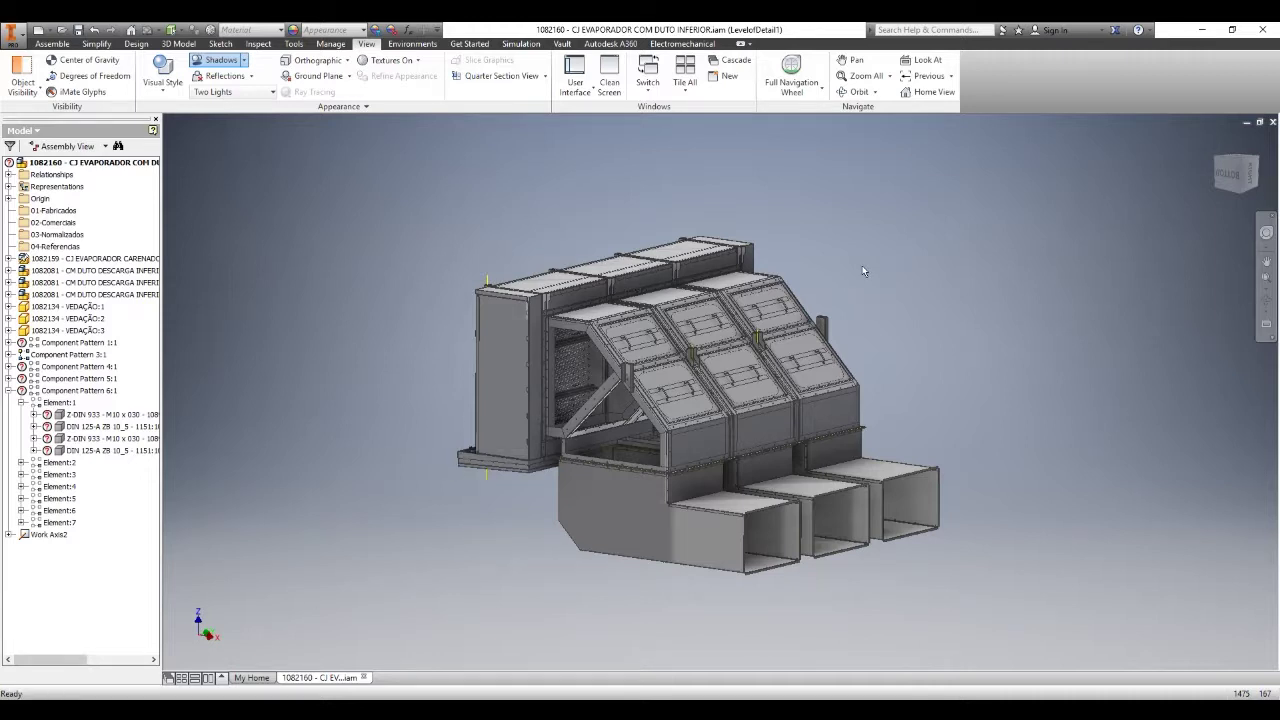
key(super)
key(Escape)
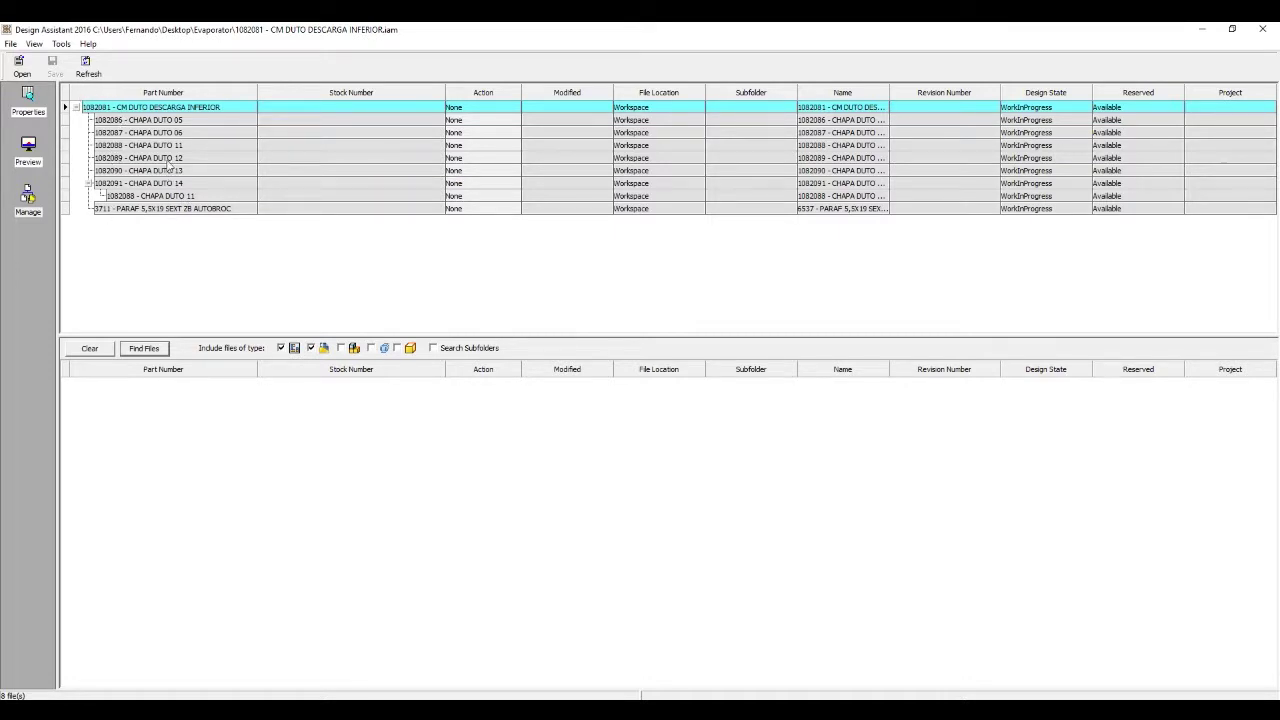
Step: Switch to Design Assistant and examine the CHAPA DUTO 06, 12 and 13 entries of the CM DUTO DESCARGA INFERIOR assembly and their Action settings
click(475, 133)
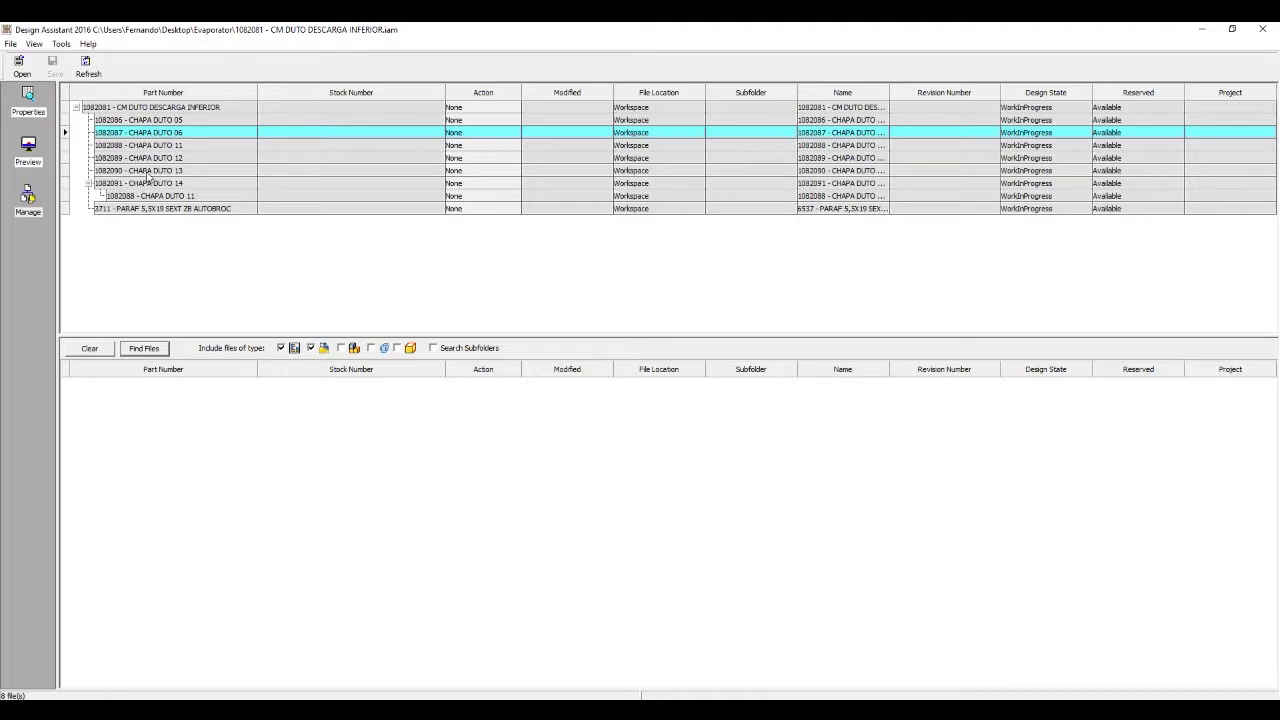
click(176, 158)
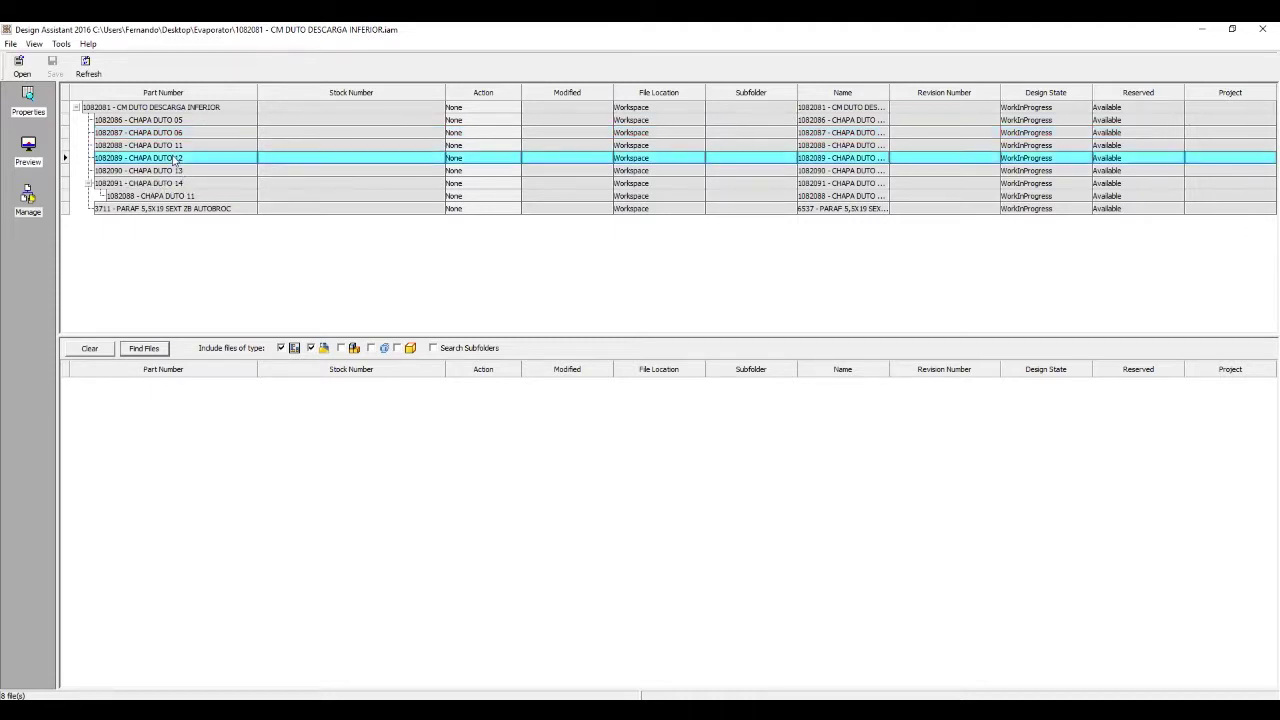
click(177, 170)
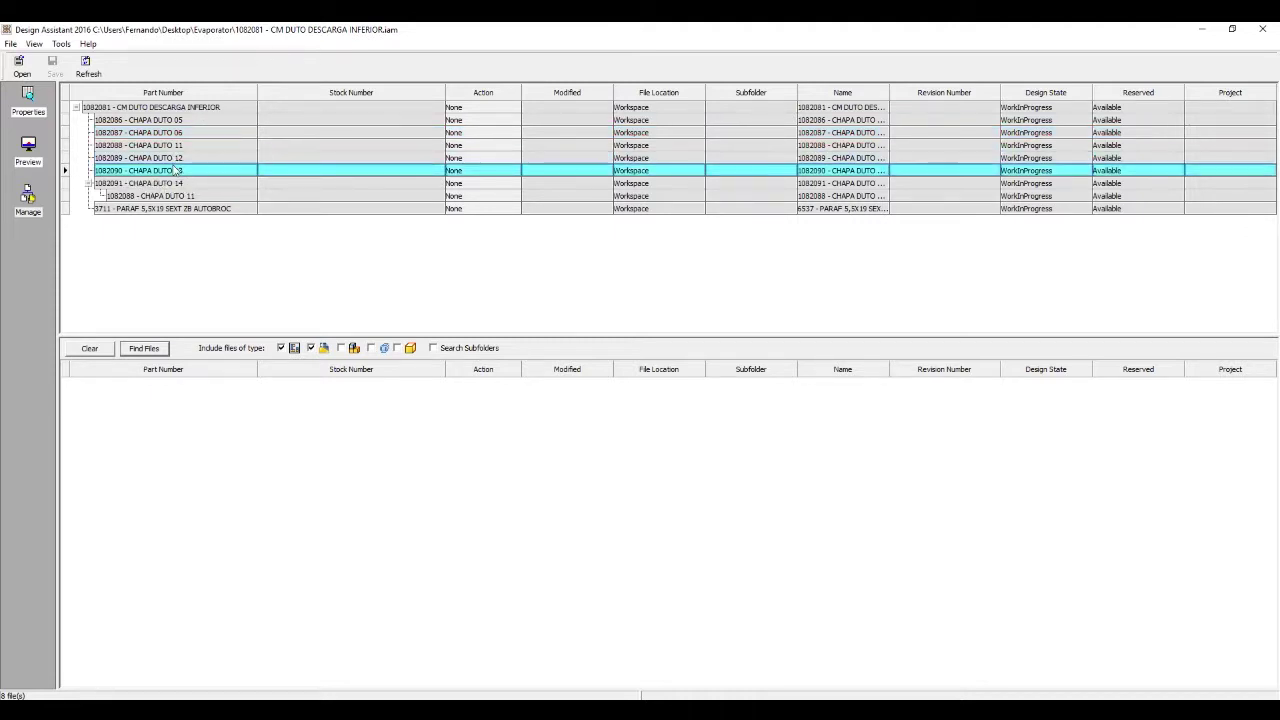
click(495, 159)
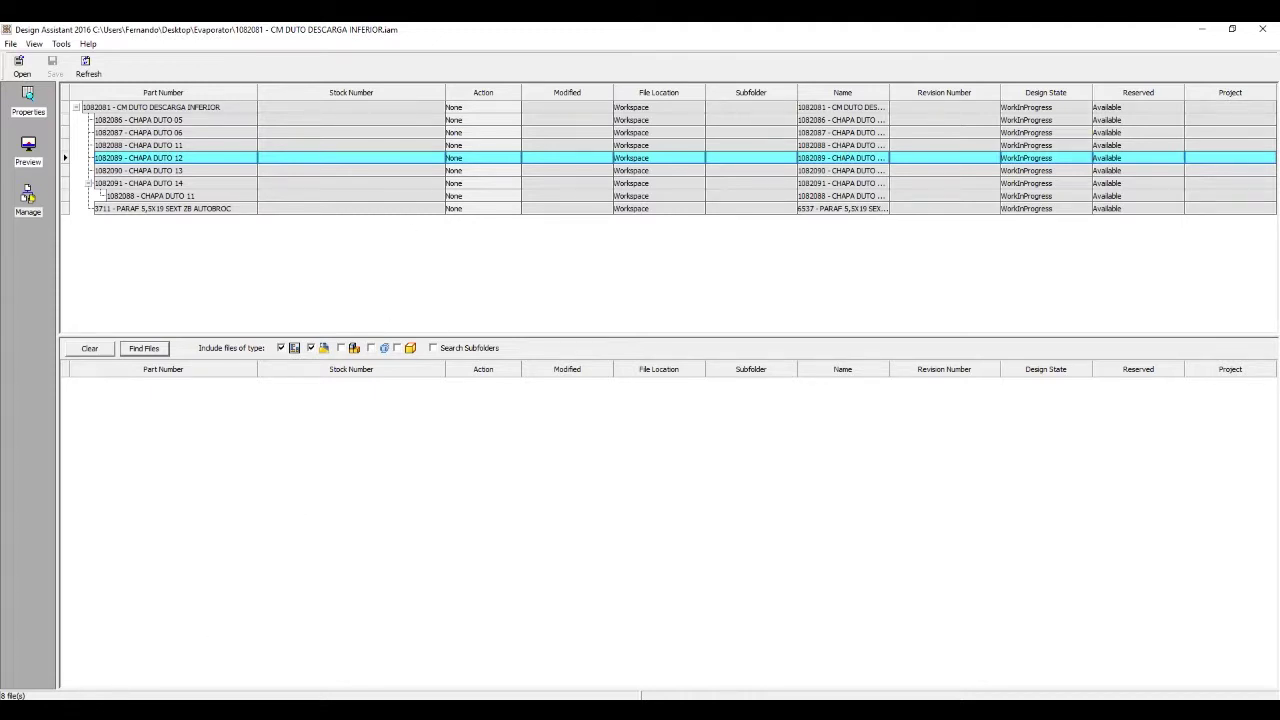
Step: Inspect the full file names in the Evaporator folder in File Explorer, then return to the CHAPA DUTO 13 entry in Design Assistant
click(80, 655)
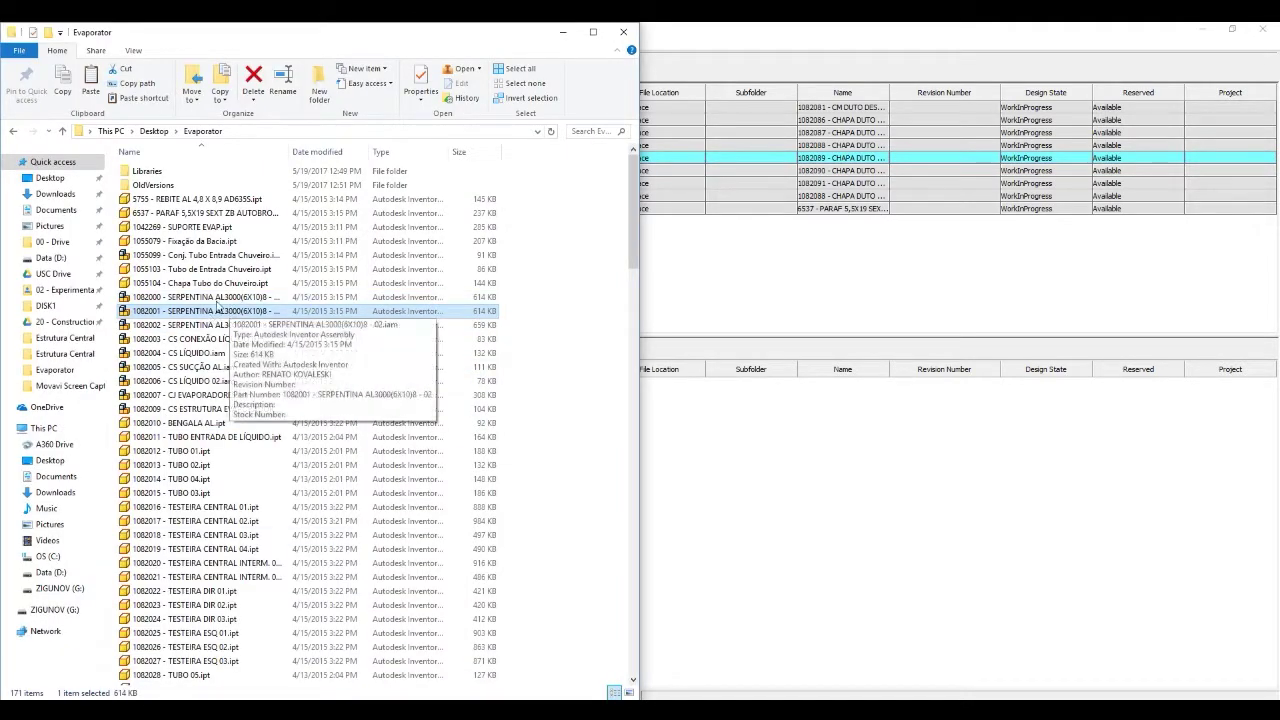
double_click(289, 151)
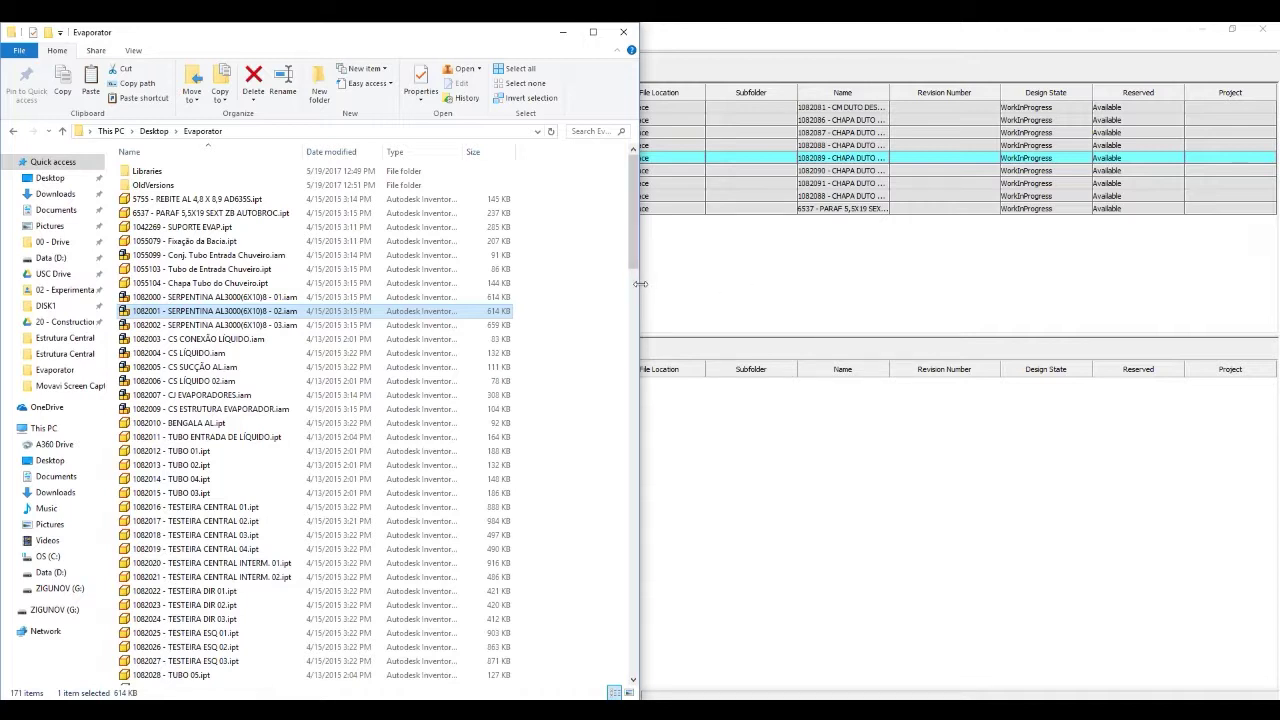
click(797, 75)
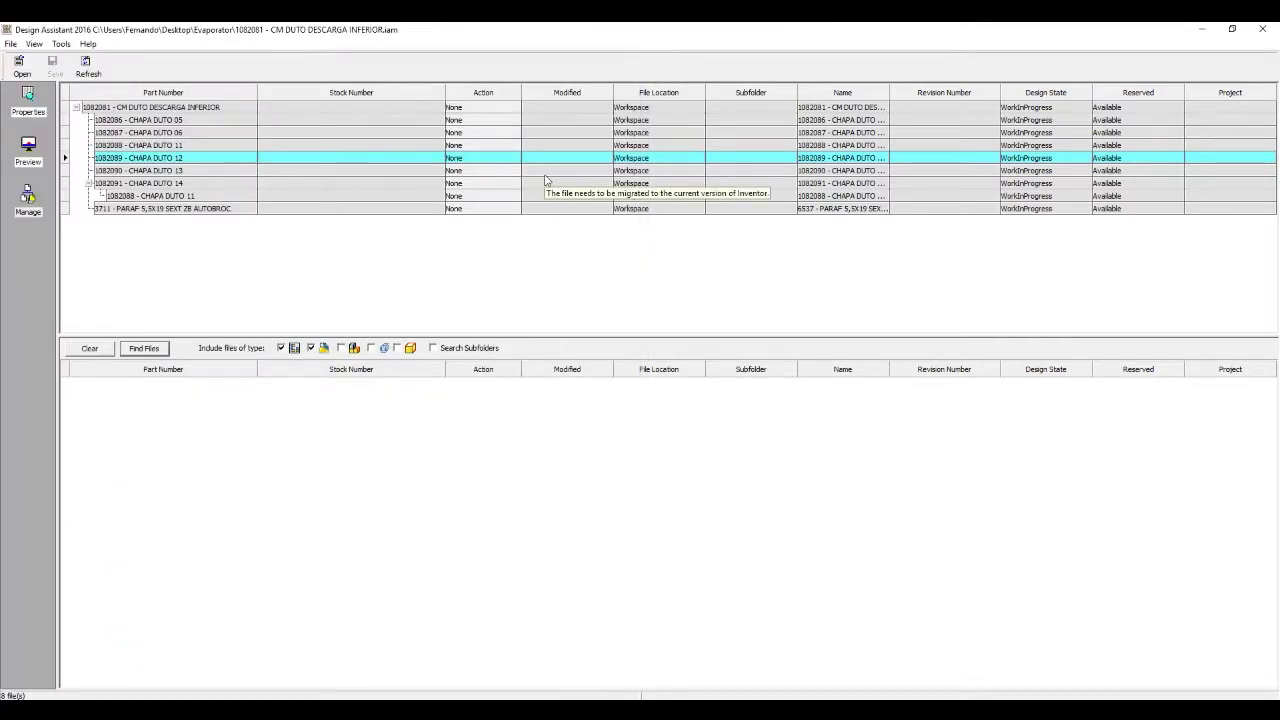
click(197, 170)
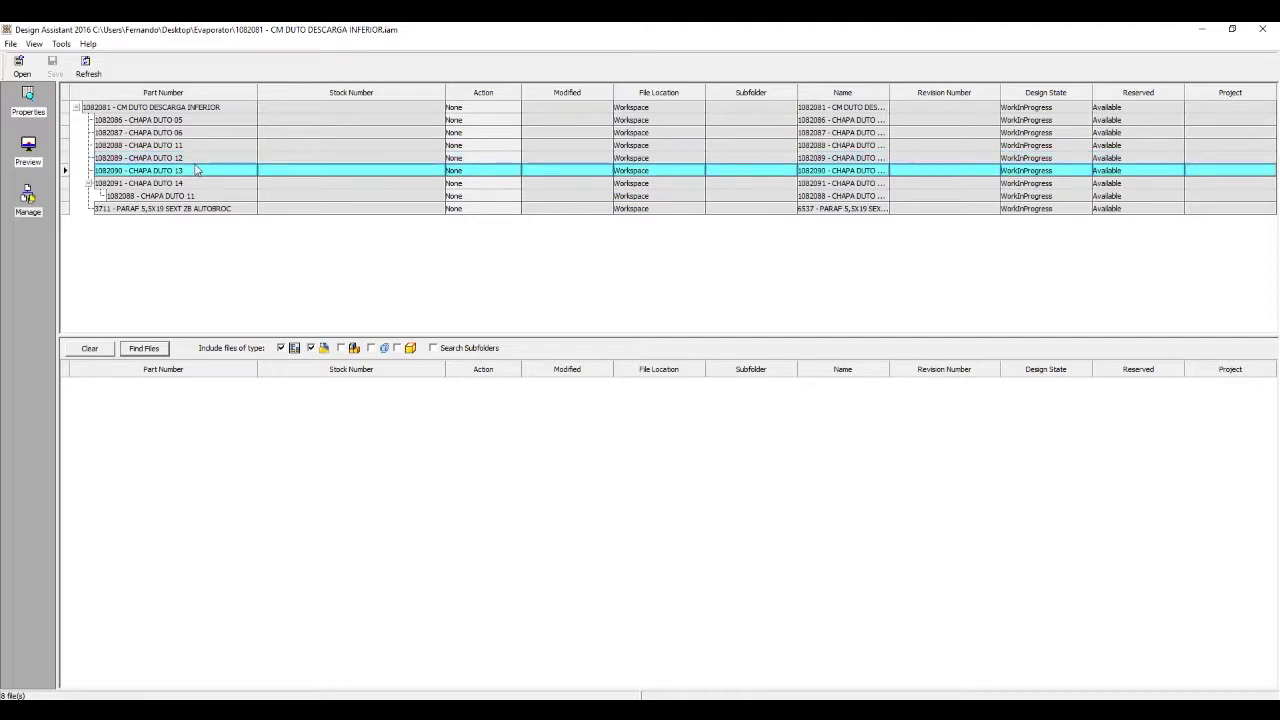
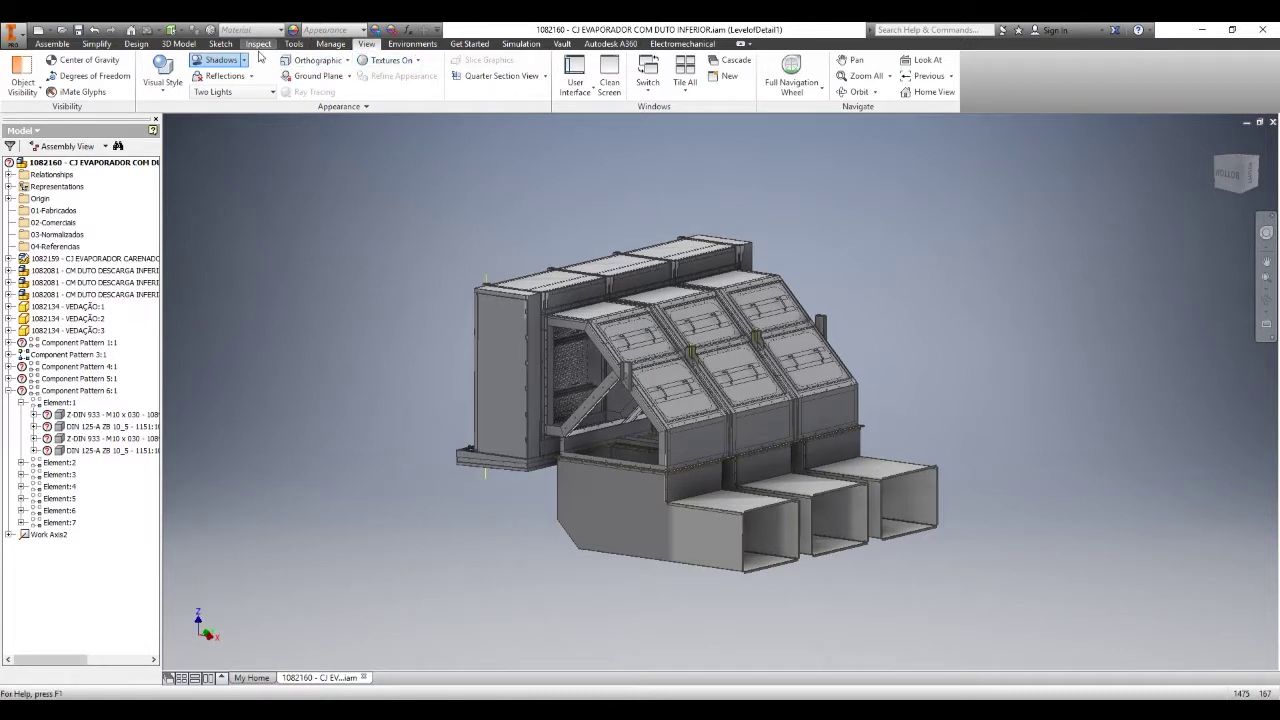
Step: Switch to Inventor and open the Batch Renamer for the CJ EVAPORADOR COM DUTO INFERIOR assembly
click(293, 44)
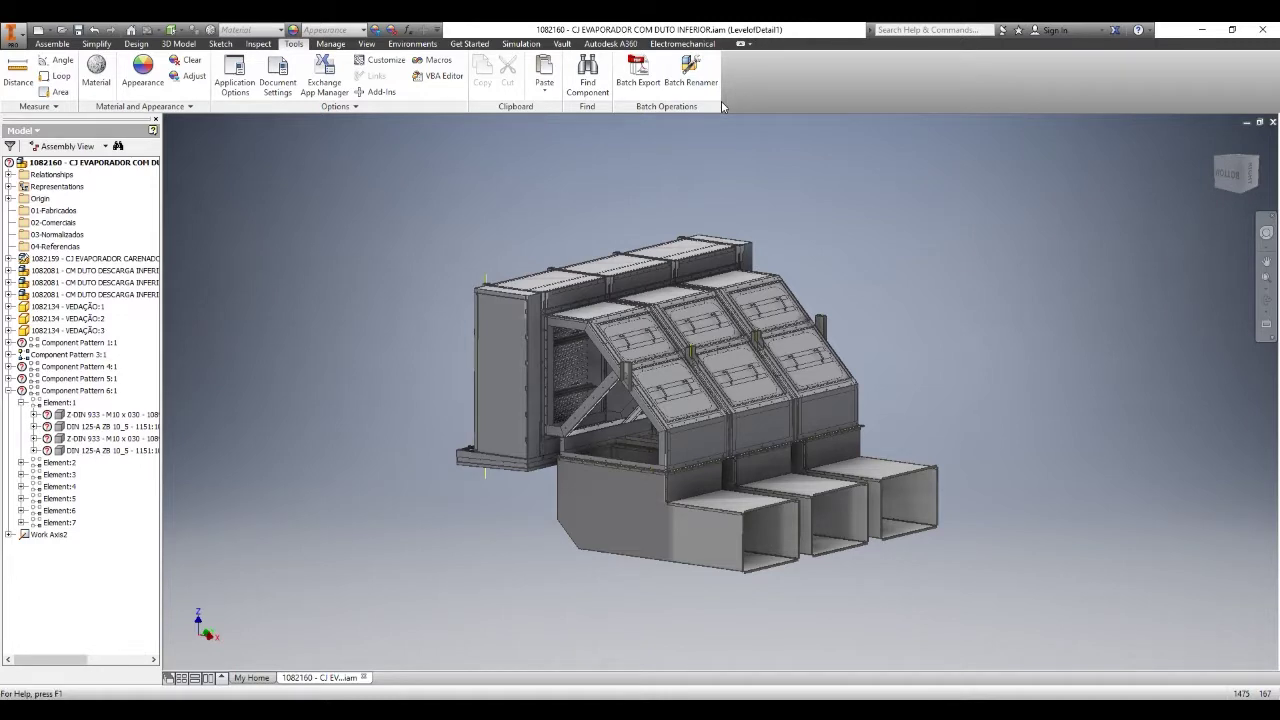
click(700, 75)
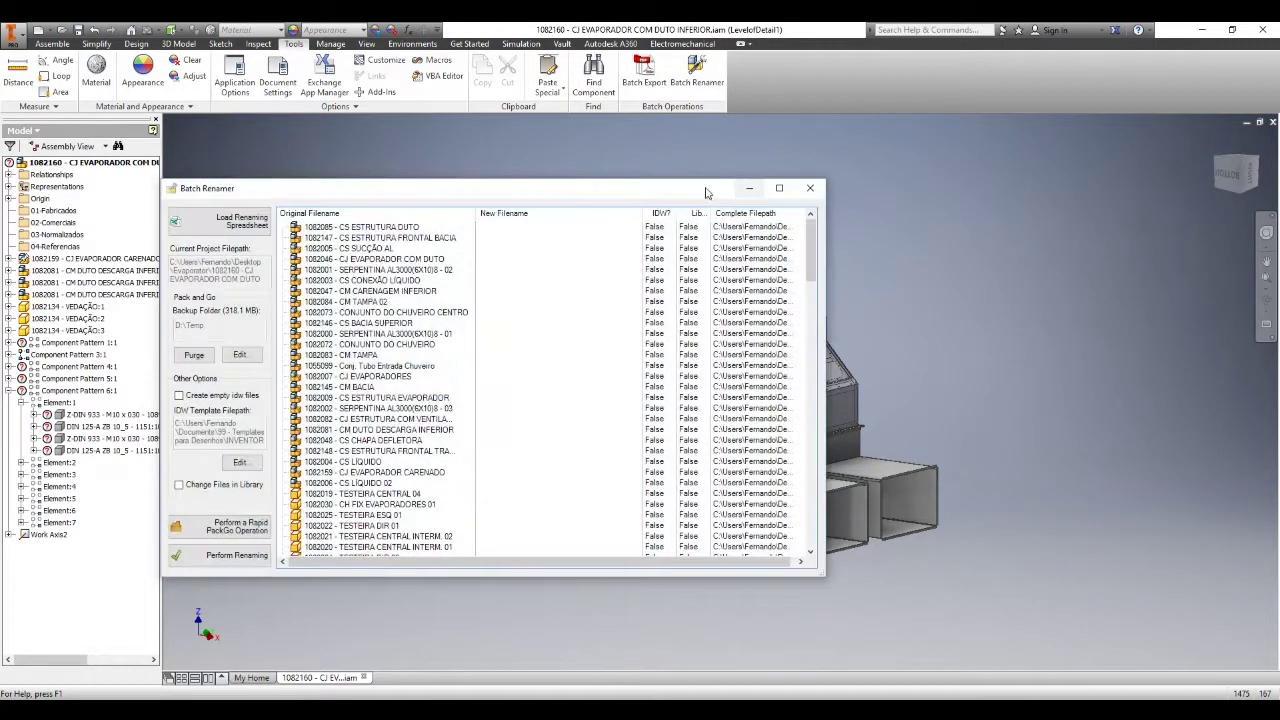
click(806, 189)
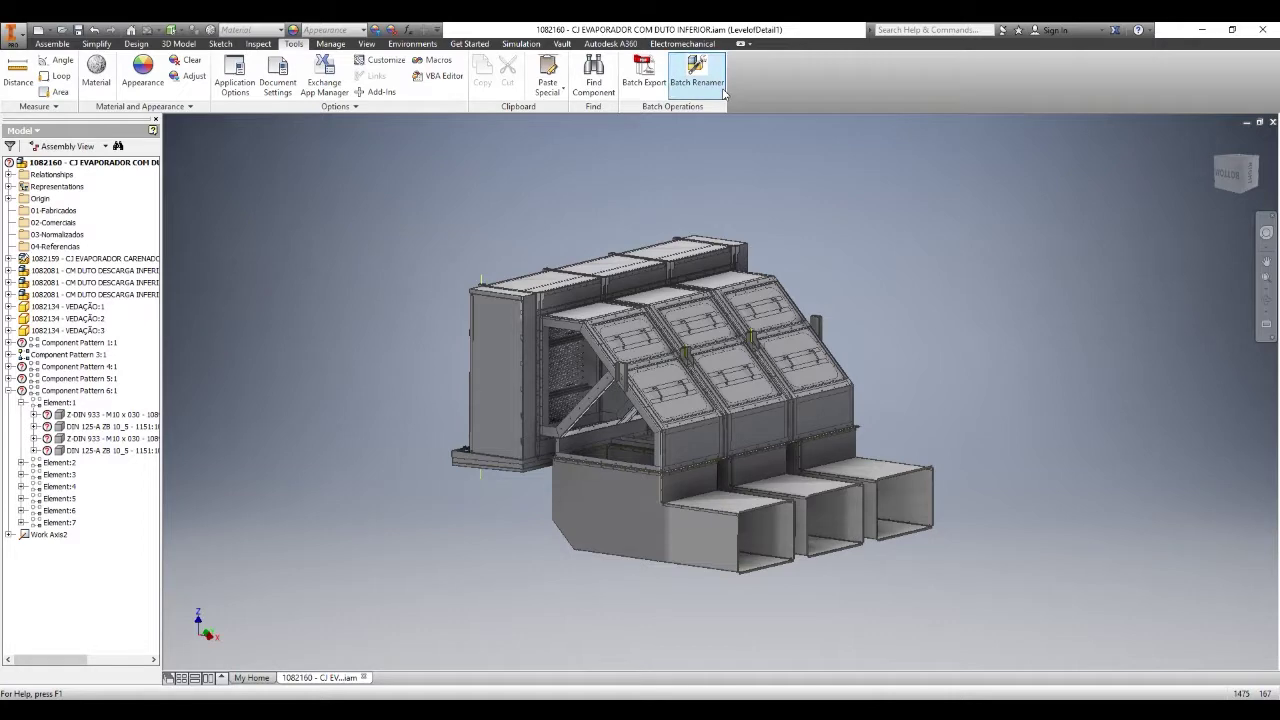
click(697, 75)
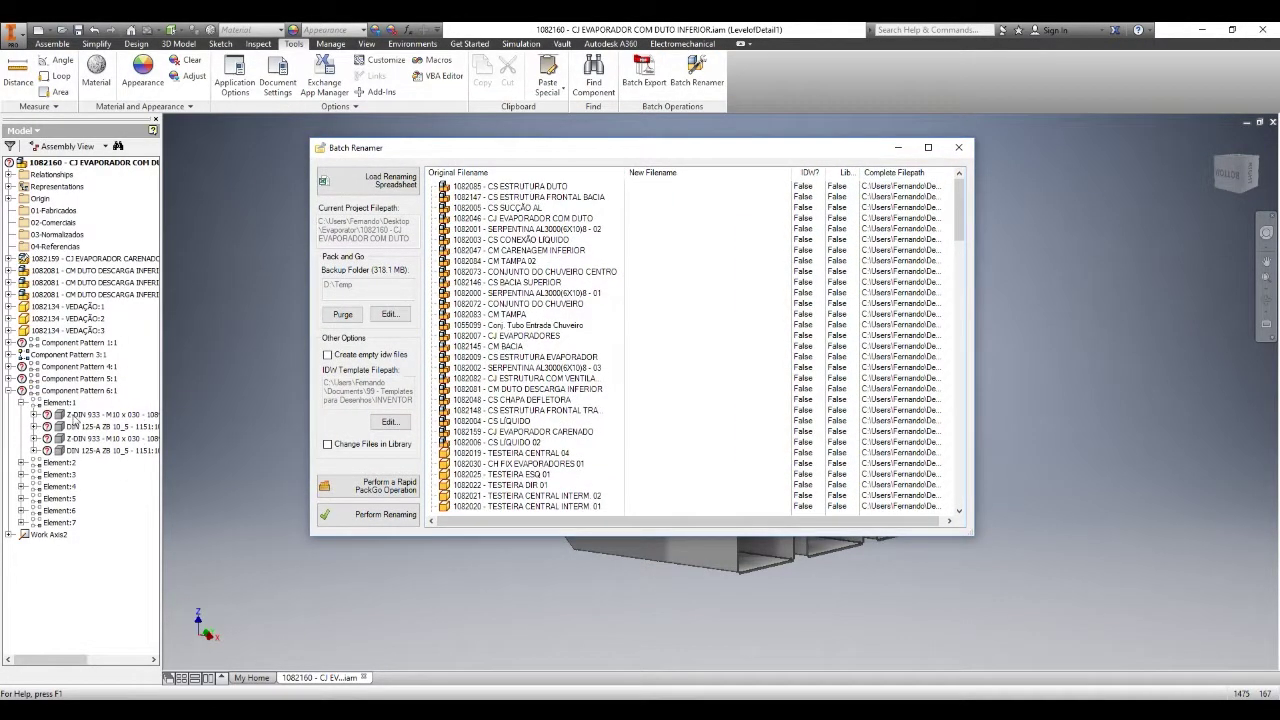
Step: Look through the original assembly and part file names listed in the Batch Renamer
click(950, 197)
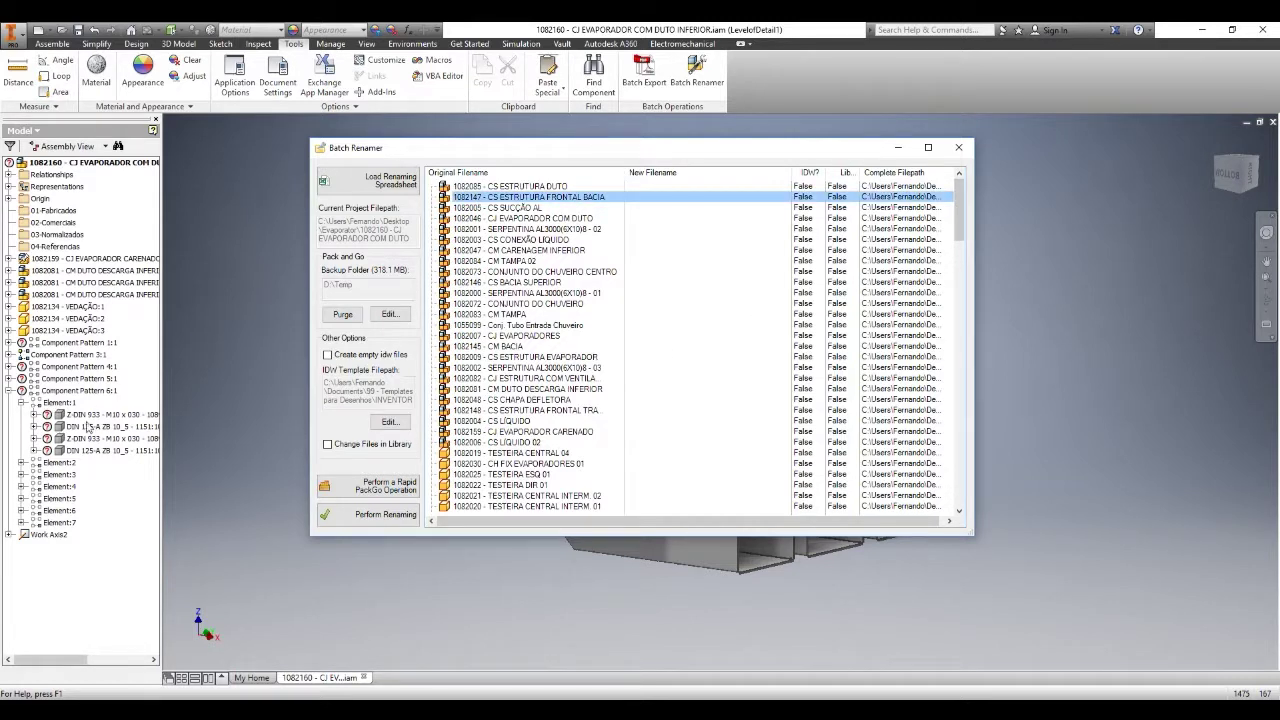
drag(958, 215, 565, 180)
drag(966, 196, 955, 275)
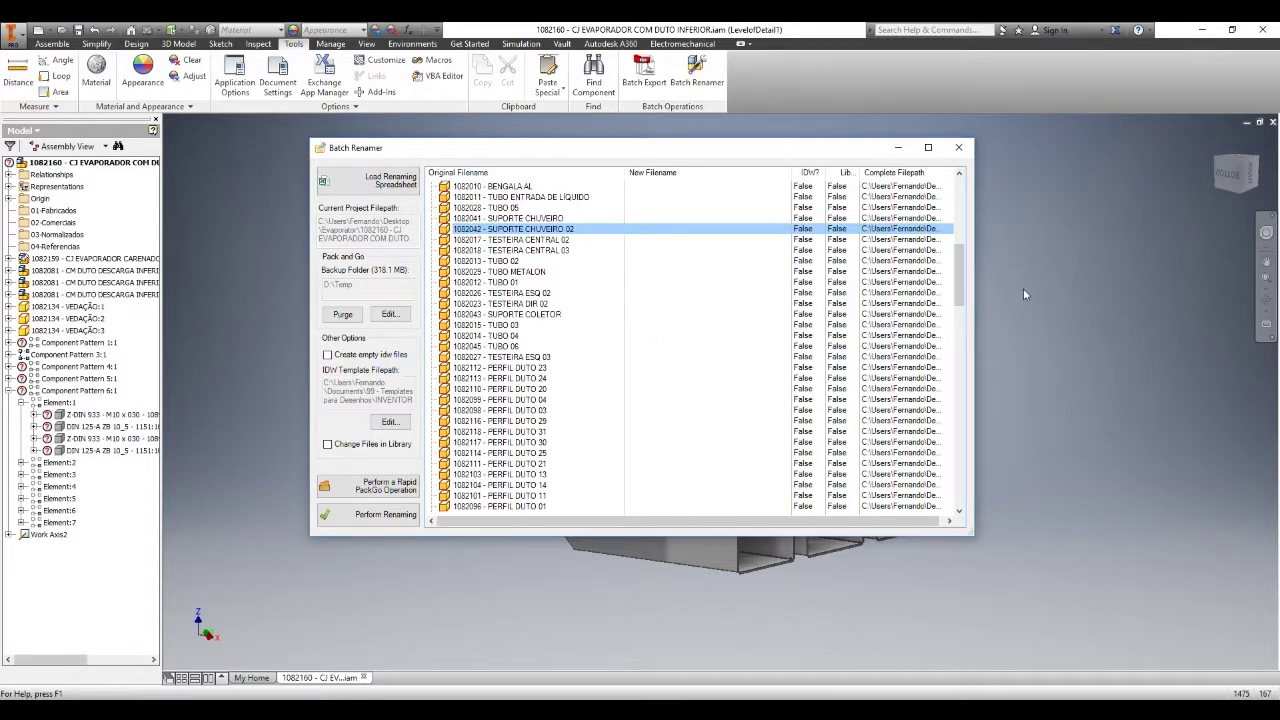
drag(824, 155, 866, 162)
scroll(700, 245, up, 2)
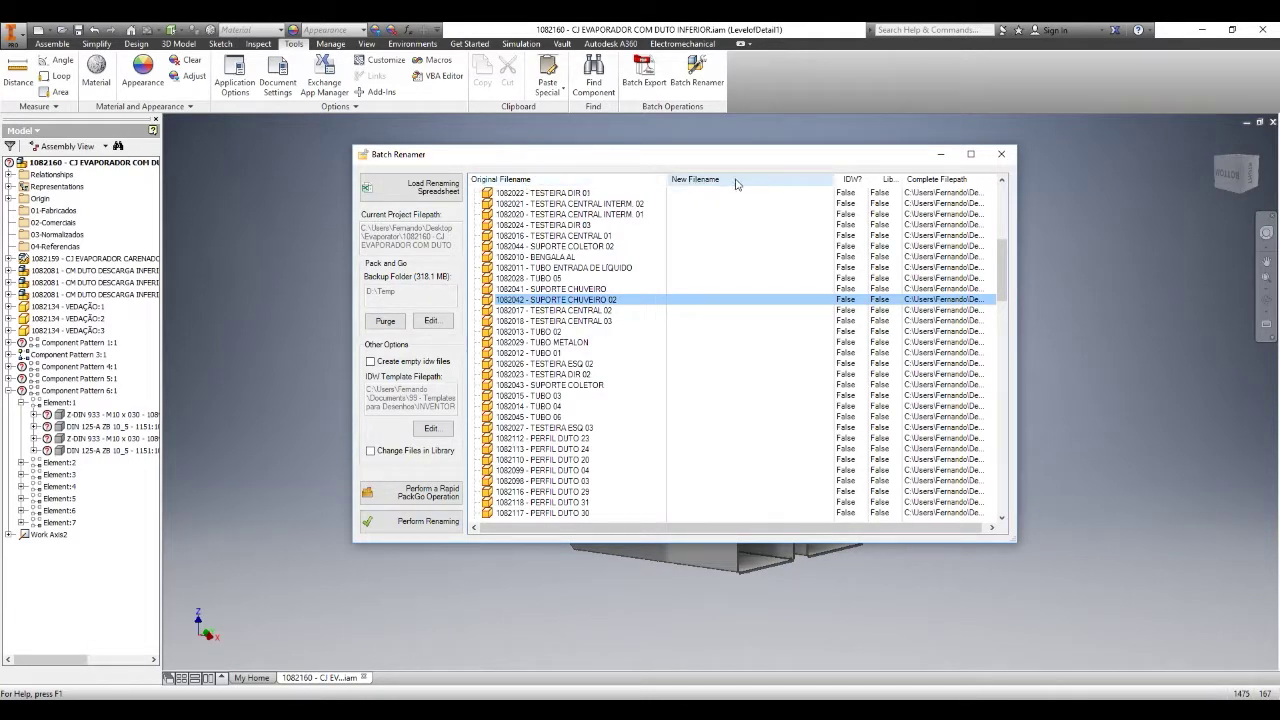
Step: Manually assign the new file name "New name" to the part 1082044 - SUPORTE COLETOR 02
click(610, 226)
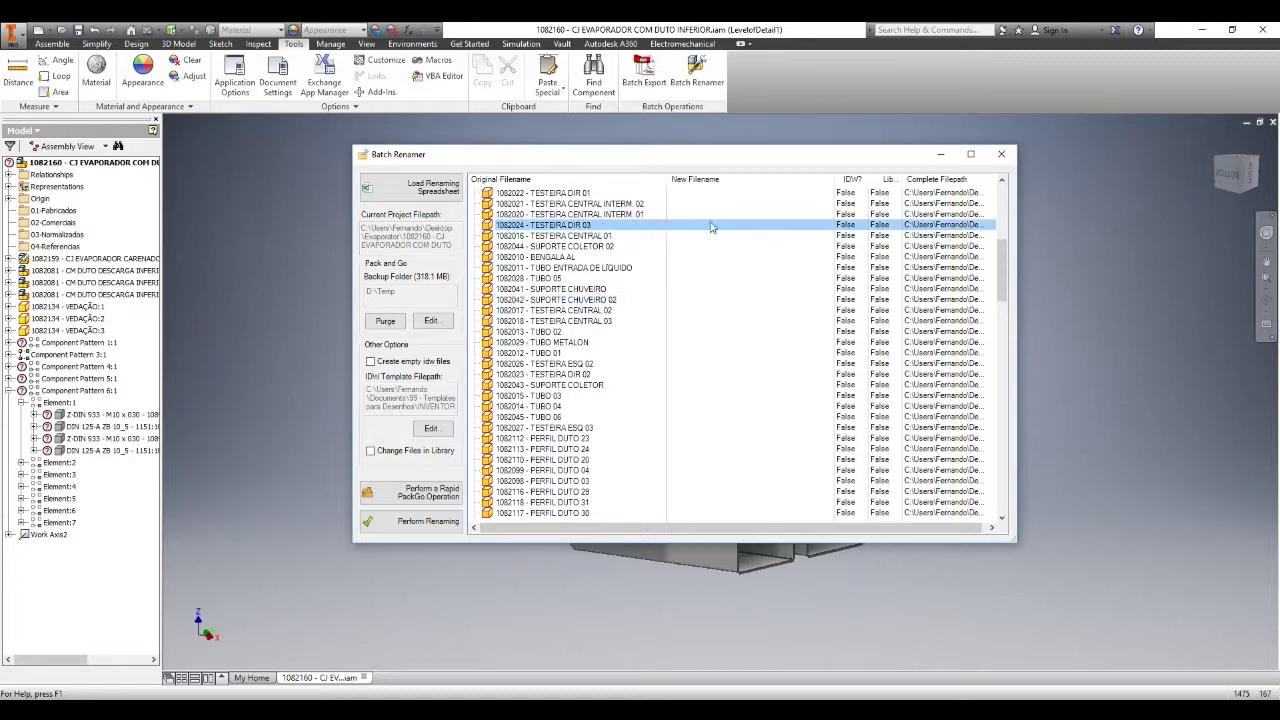
click(610, 250)
right_click(588, 245)
click(648, 257)
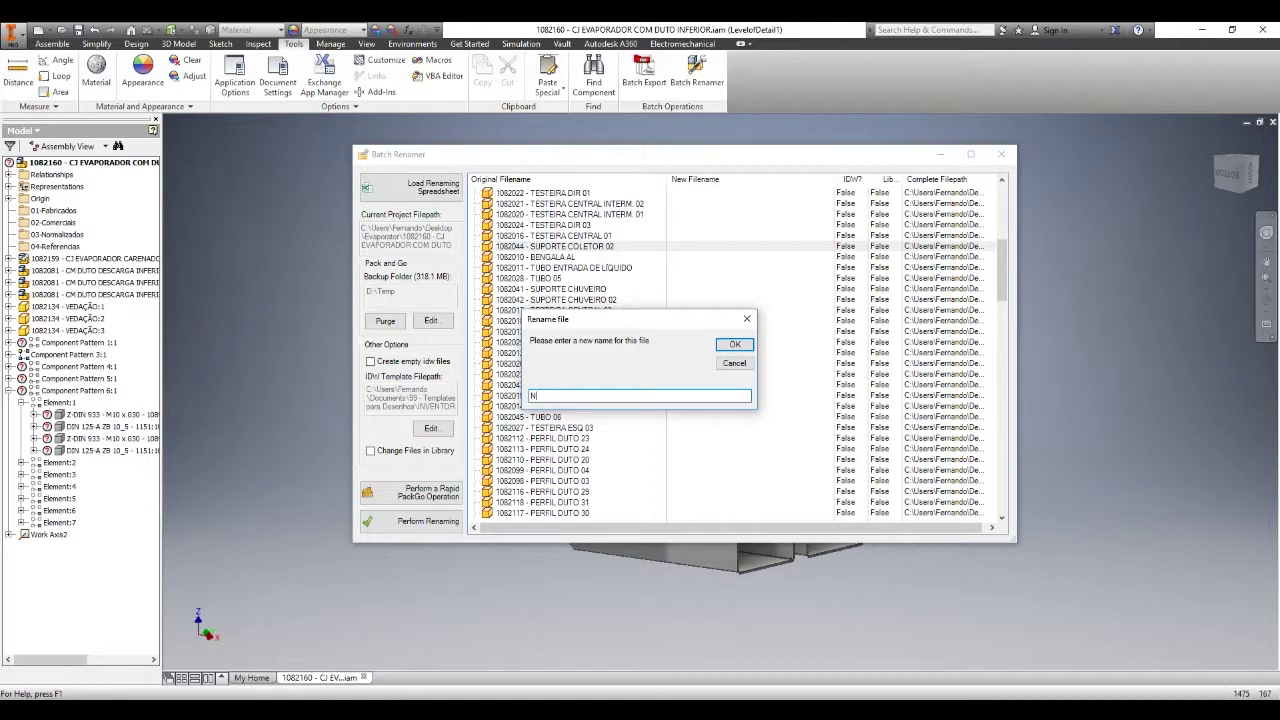
text(New name)
key(Return)
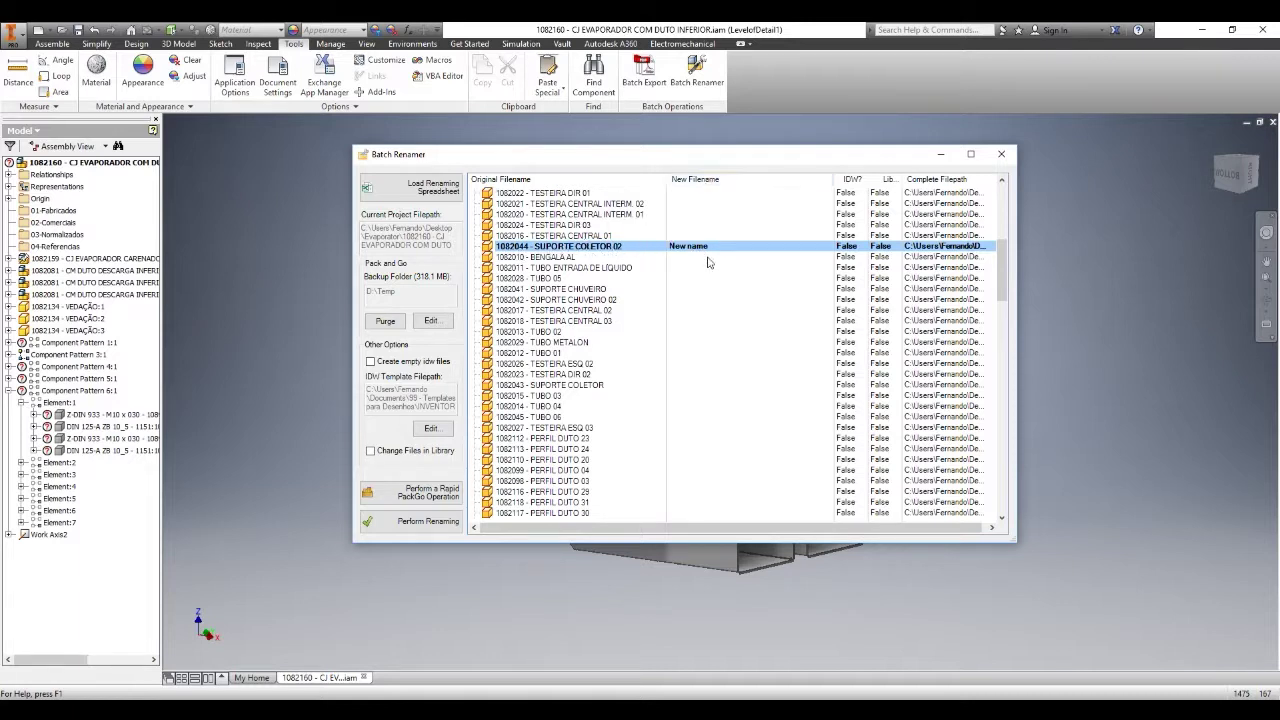
Step: Exclude 1082044 - SUPORTE COLETOR 02 from renaming so its new file name is discarded
mouse_move(1003, 257)
mouse_down()
mouse_move(1029, 416)
mouse_move(1030, 239)
mouse_move(1013, 260)
mouse_move(995, 213)
mouse_move(1001, 268)
mouse_move(994, 211)
mouse_move(1004, 270)
mouse_move(1008, 252)
mouse_up()
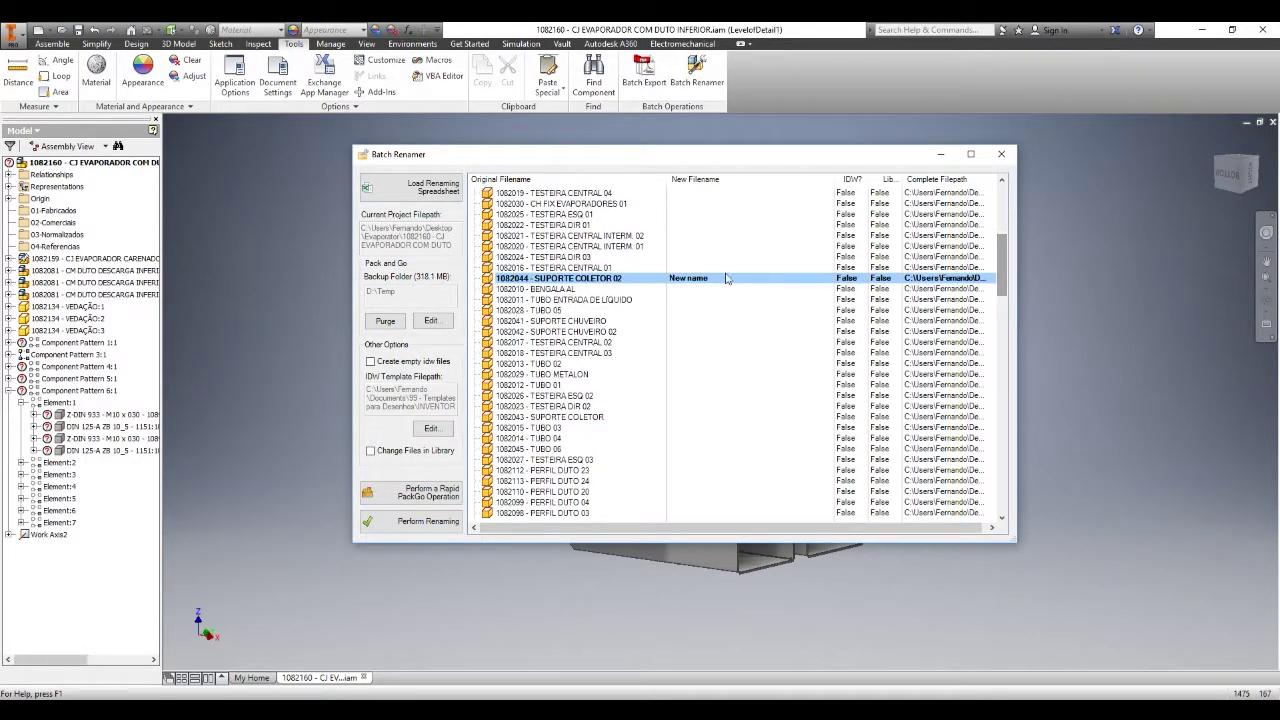
right_click(689, 287)
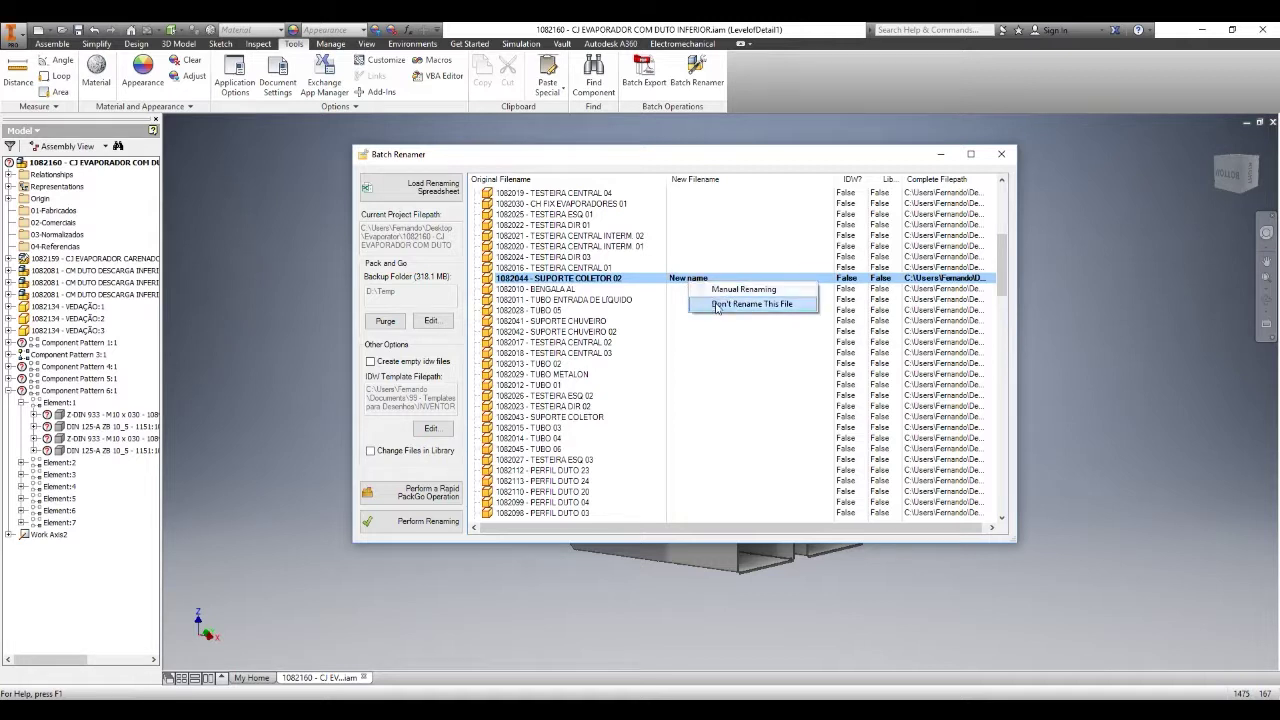
click(718, 304)
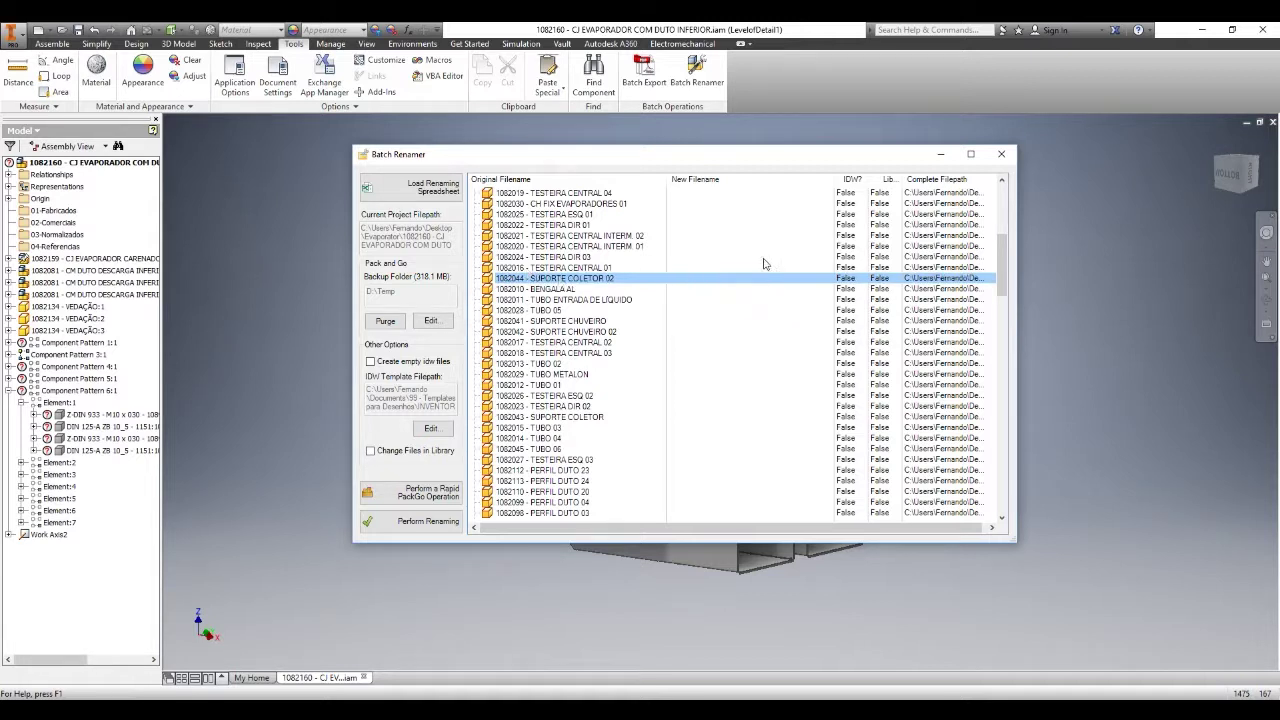
Step: Check the file list further down to the PERFIL DUTO and CH CARENAGEM DUTO parts, then return to its beginning
click(605, 204)
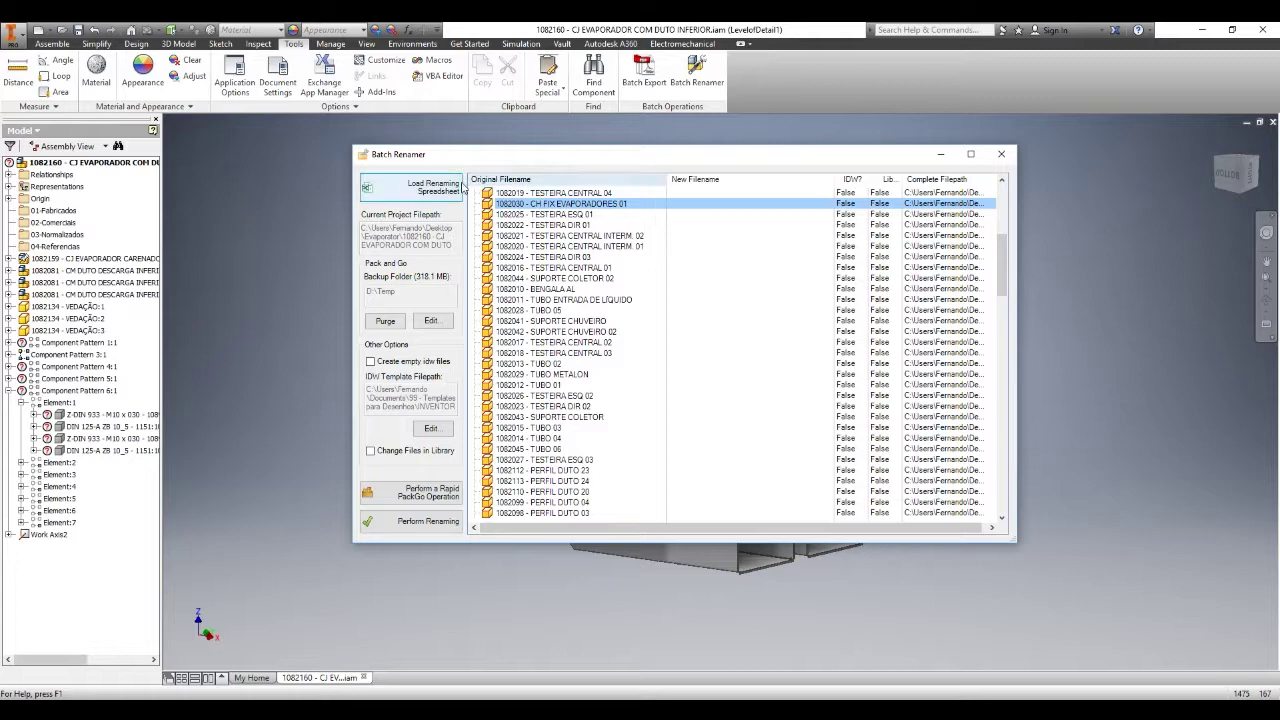
drag(1008, 259, 1008, 309)
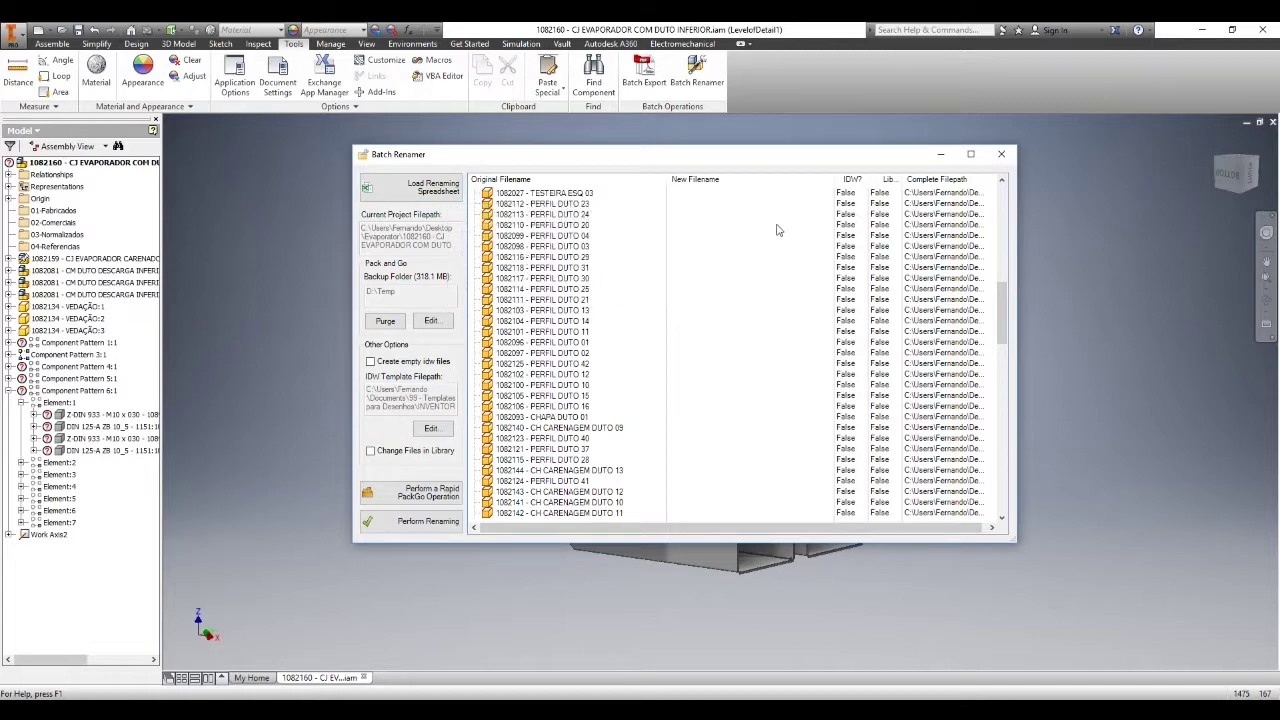
drag(1001, 312, 1000, 215)
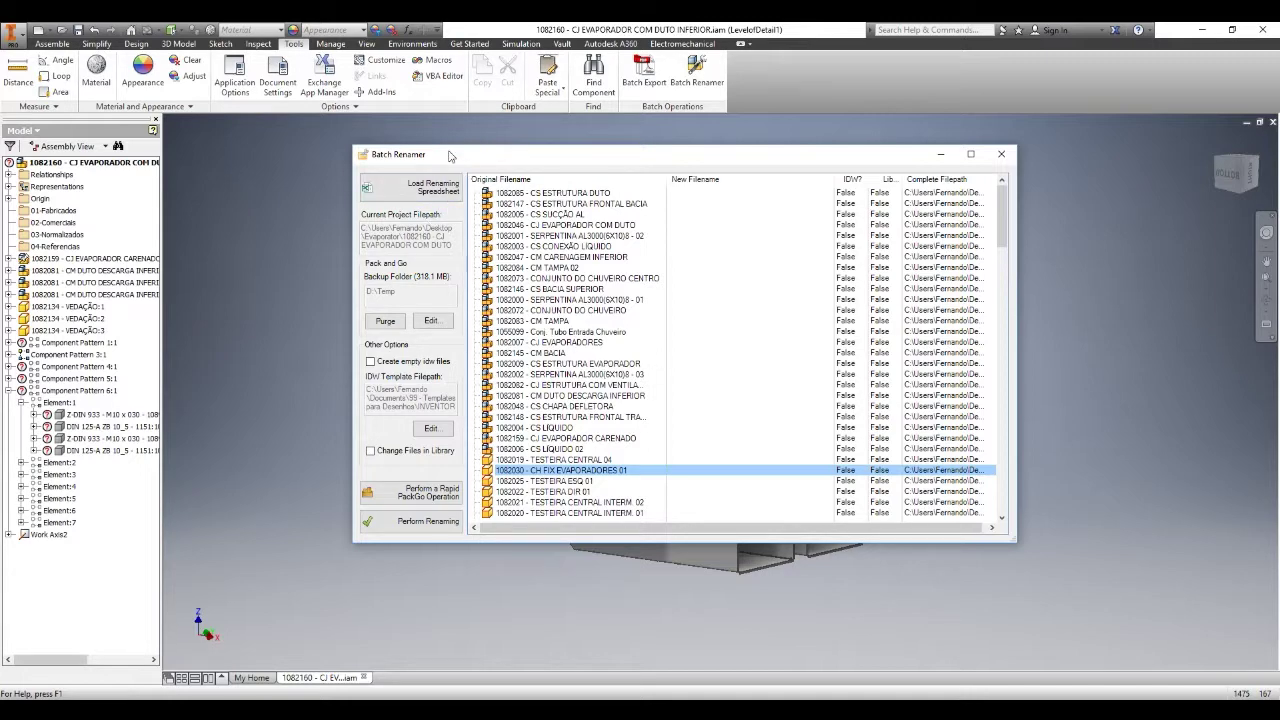
Step: Switch to the 00 - Install folder in File Explorer and open Import Filenames to Excel.xlsm in Excel
key(alt+Tab)
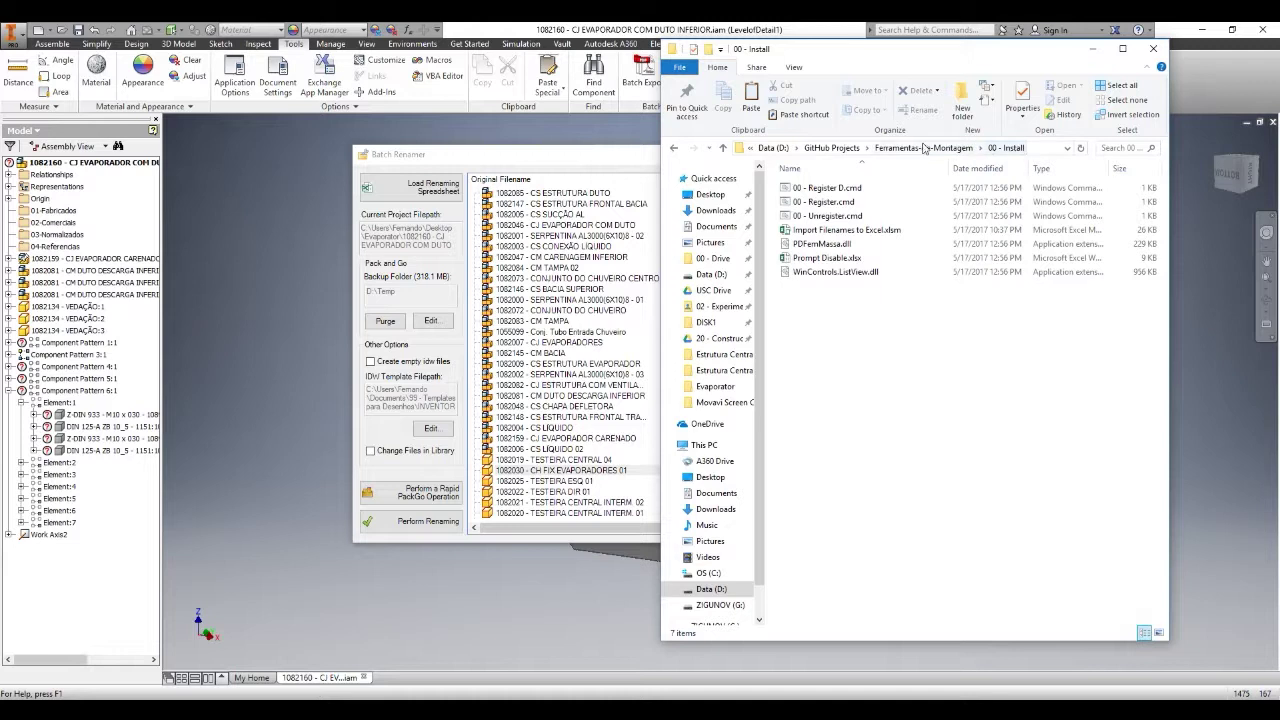
click(871, 232)
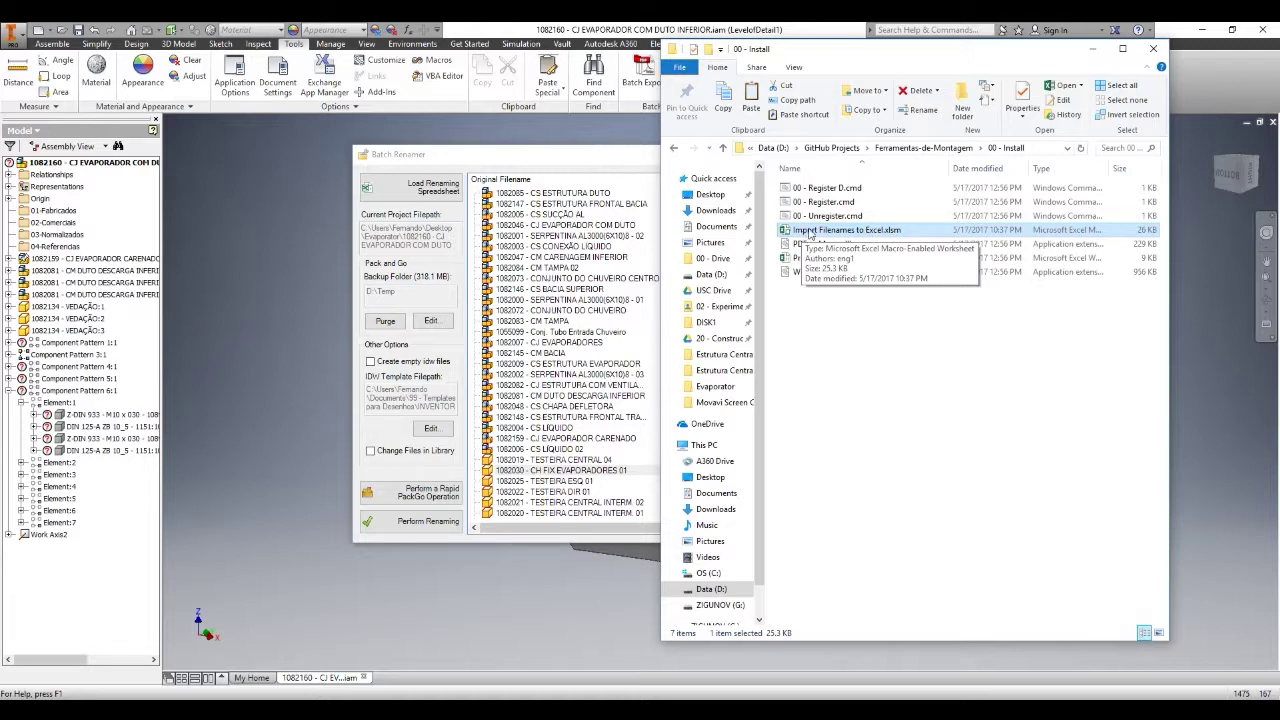
double_click(885, 232)
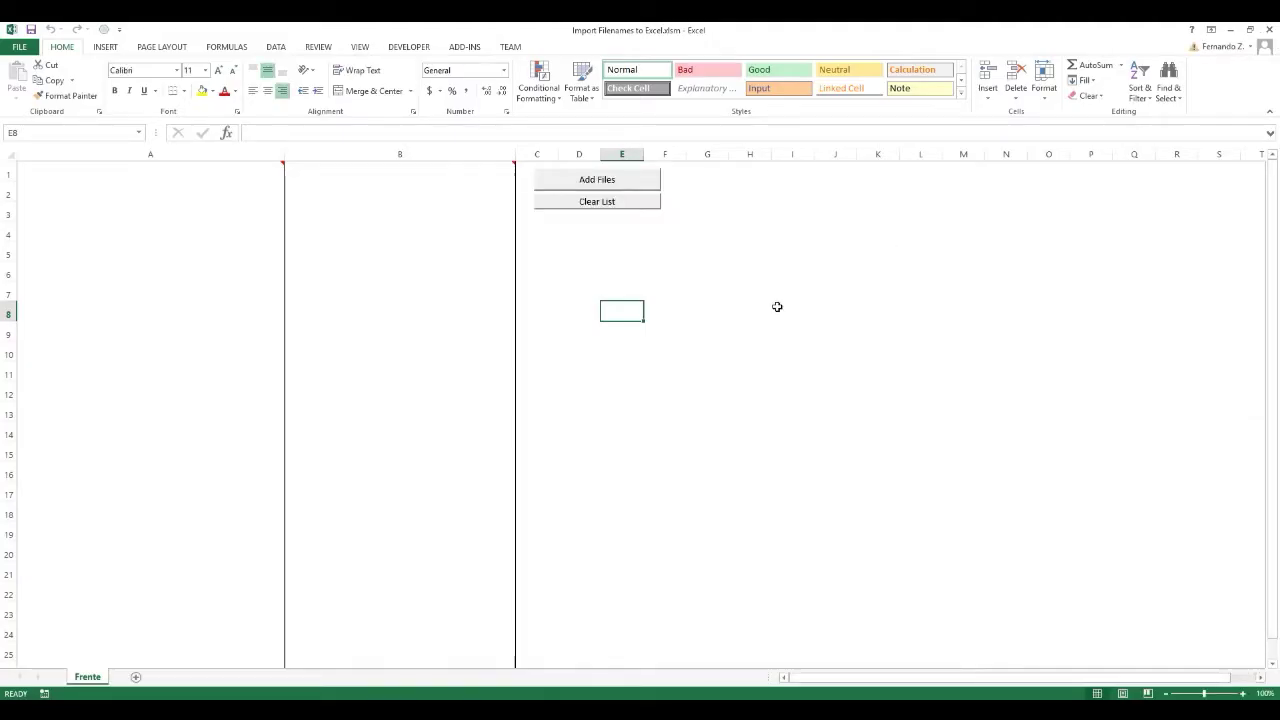
Step: Shift the Add Files and Clear List buttons together farther from the file name columns and widen column C
click(749, 234)
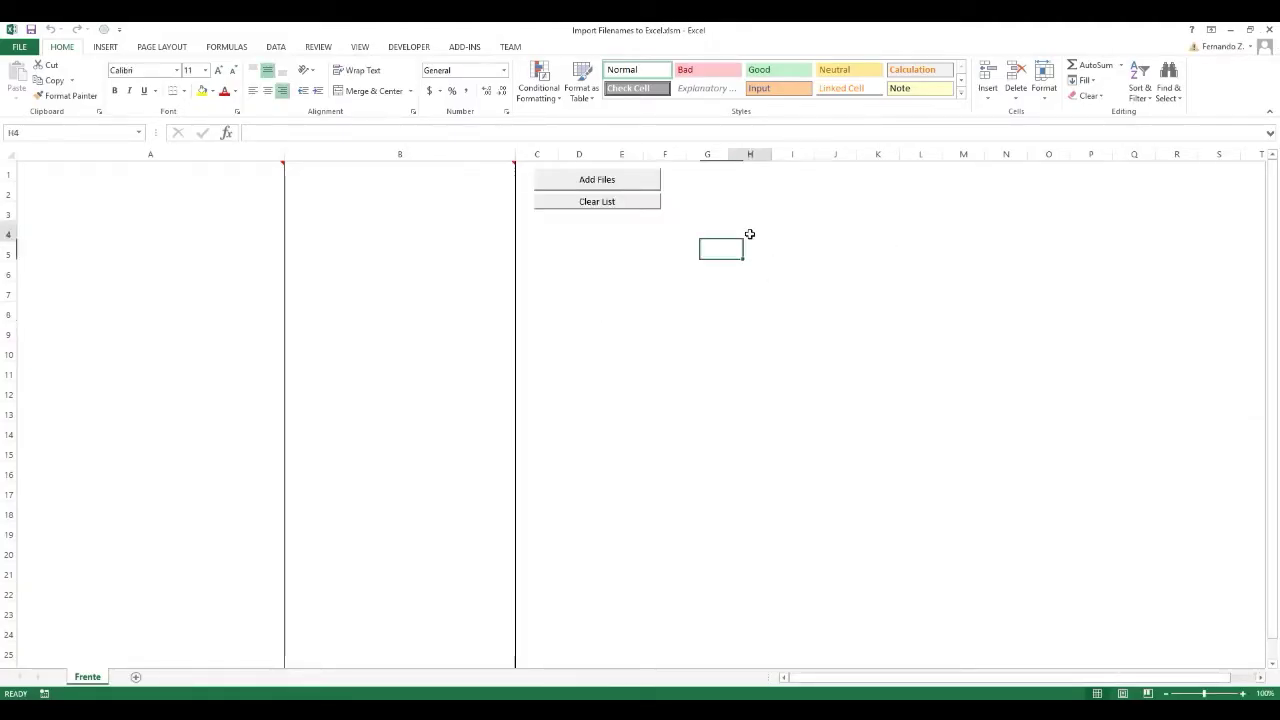
right_click(560, 190)
ctrl+click(594, 201)
drag(594, 201, 676, 205)
click(586, 212)
drag(558, 154, 691, 154)
click(686, 255)
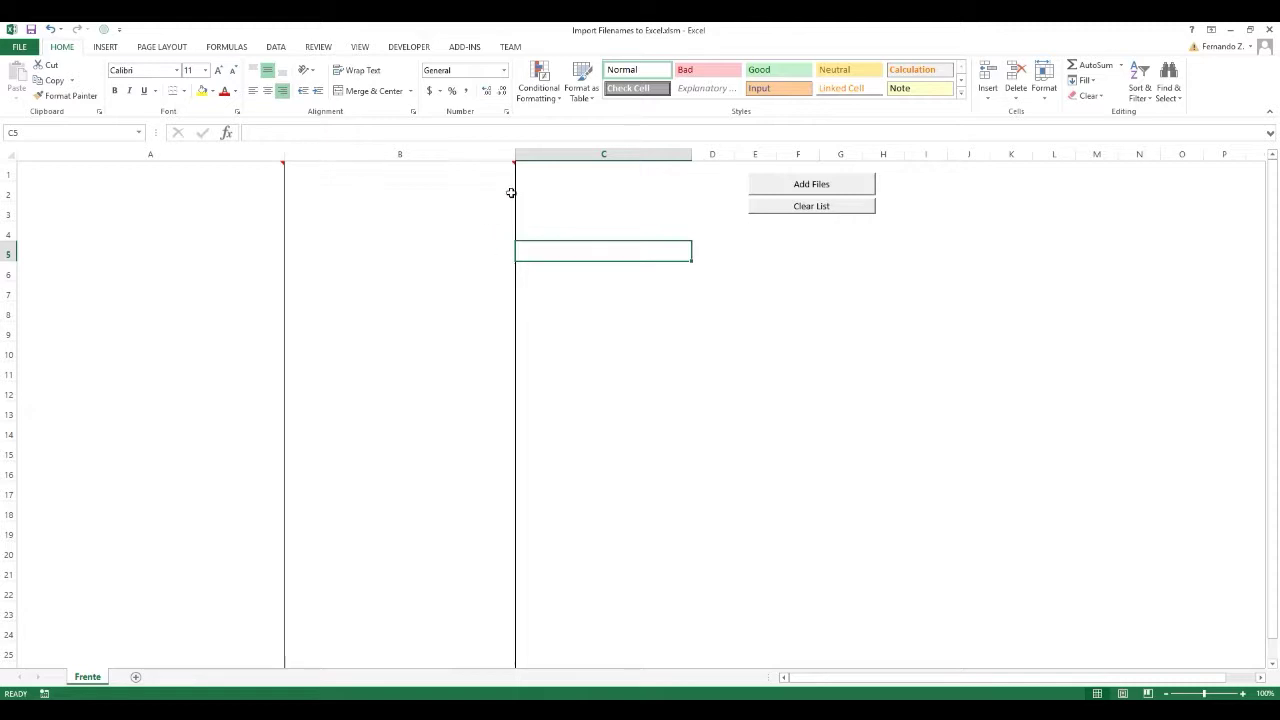
Step: Import the names of all Inventor files in the Desktop Evaporator folder into column A with Add Files
click(560, 175)
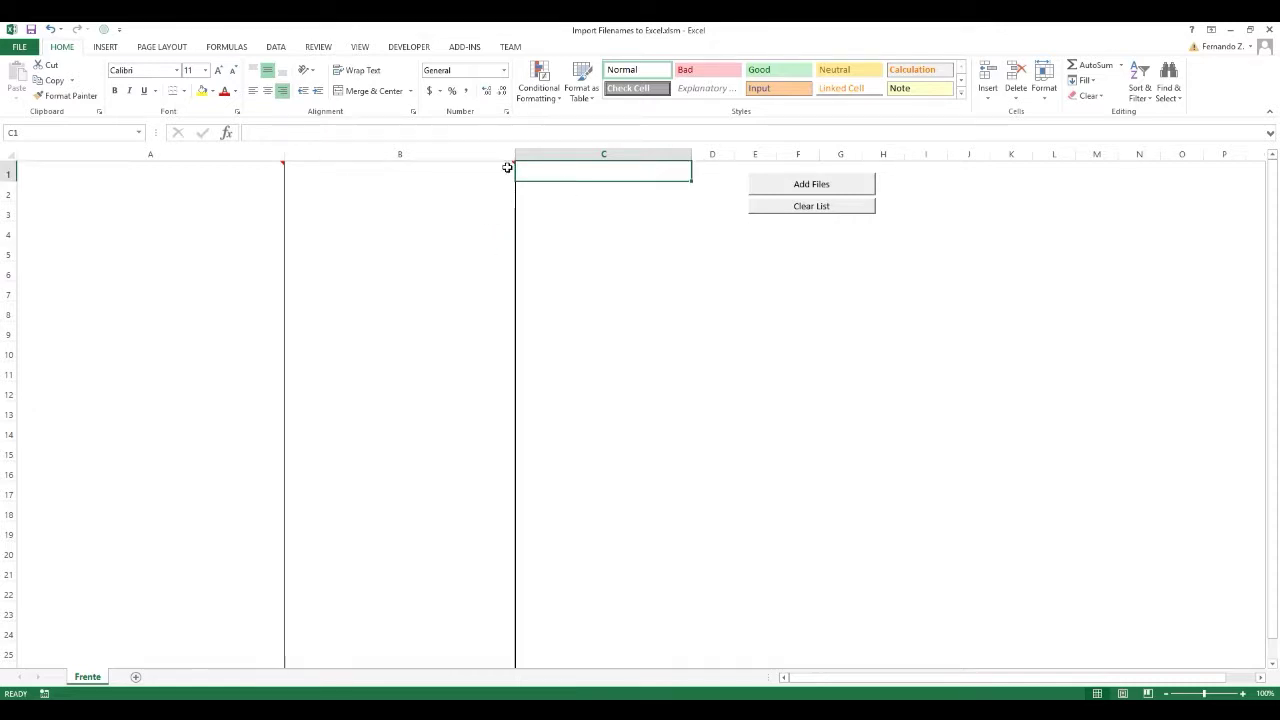
click(186, 178)
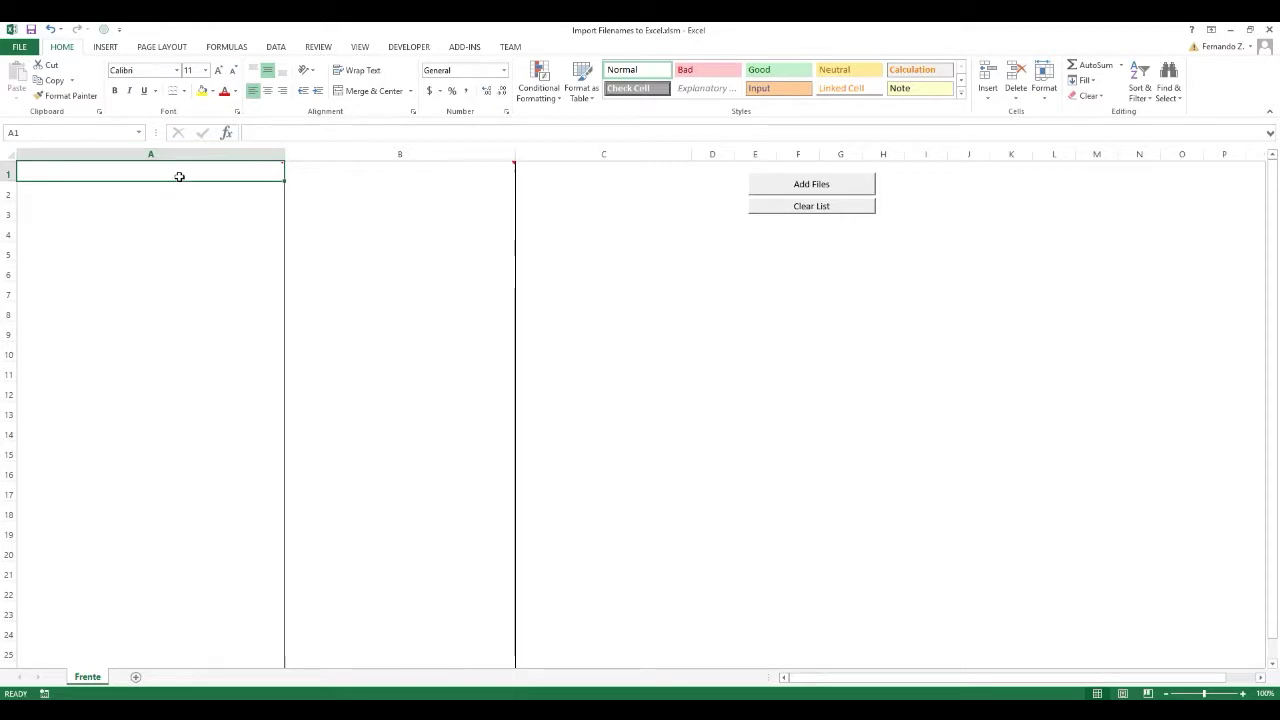
click(829, 188)
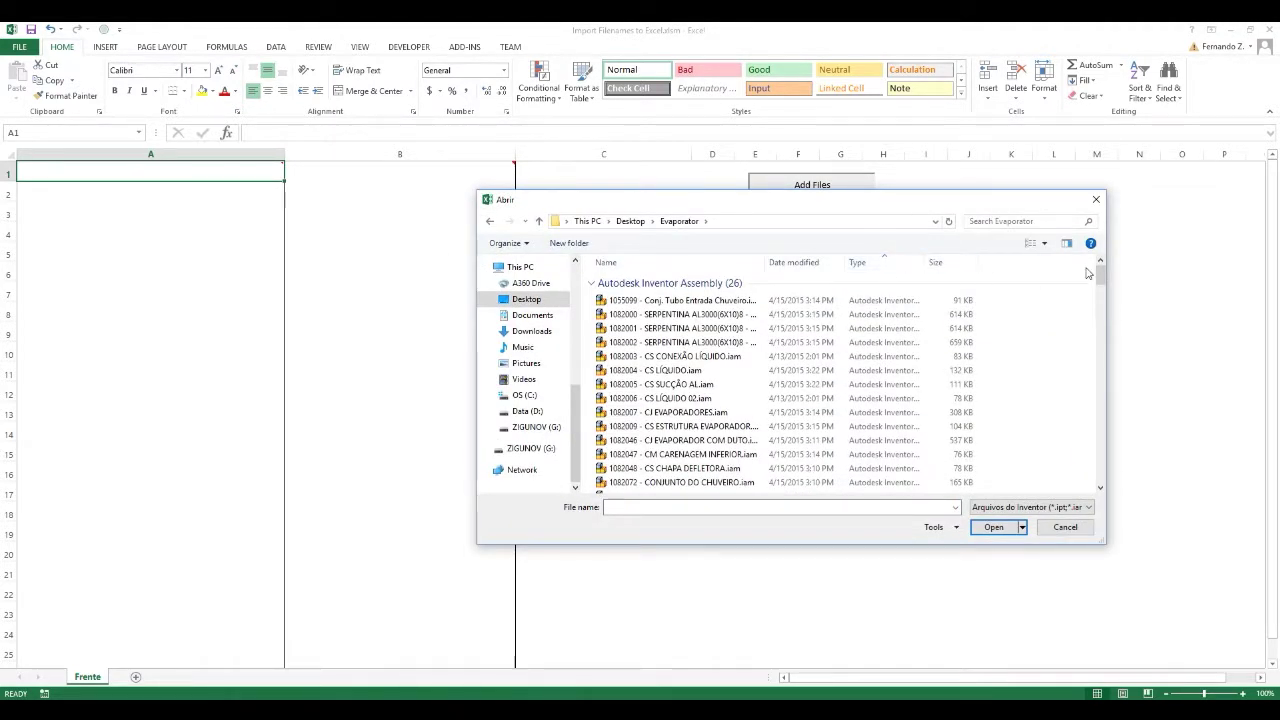
drag(1104, 270, 1102, 434)
click(1088, 507)
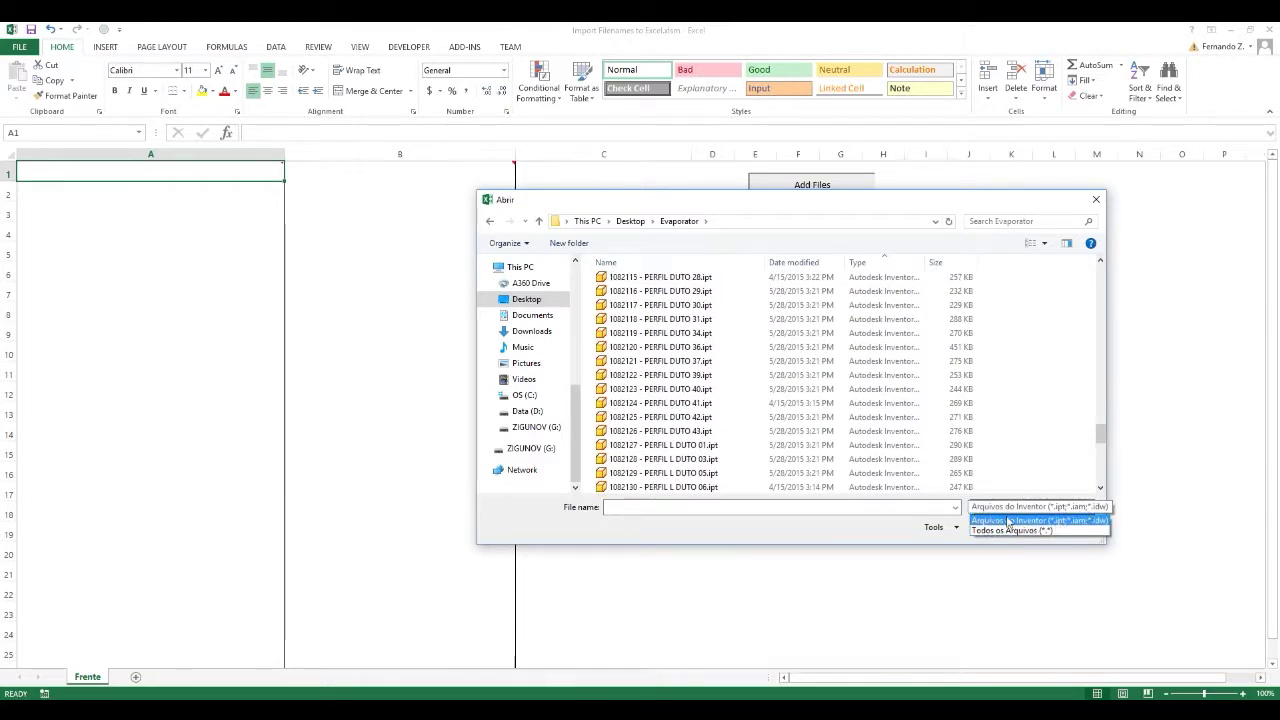
click(1073, 443)
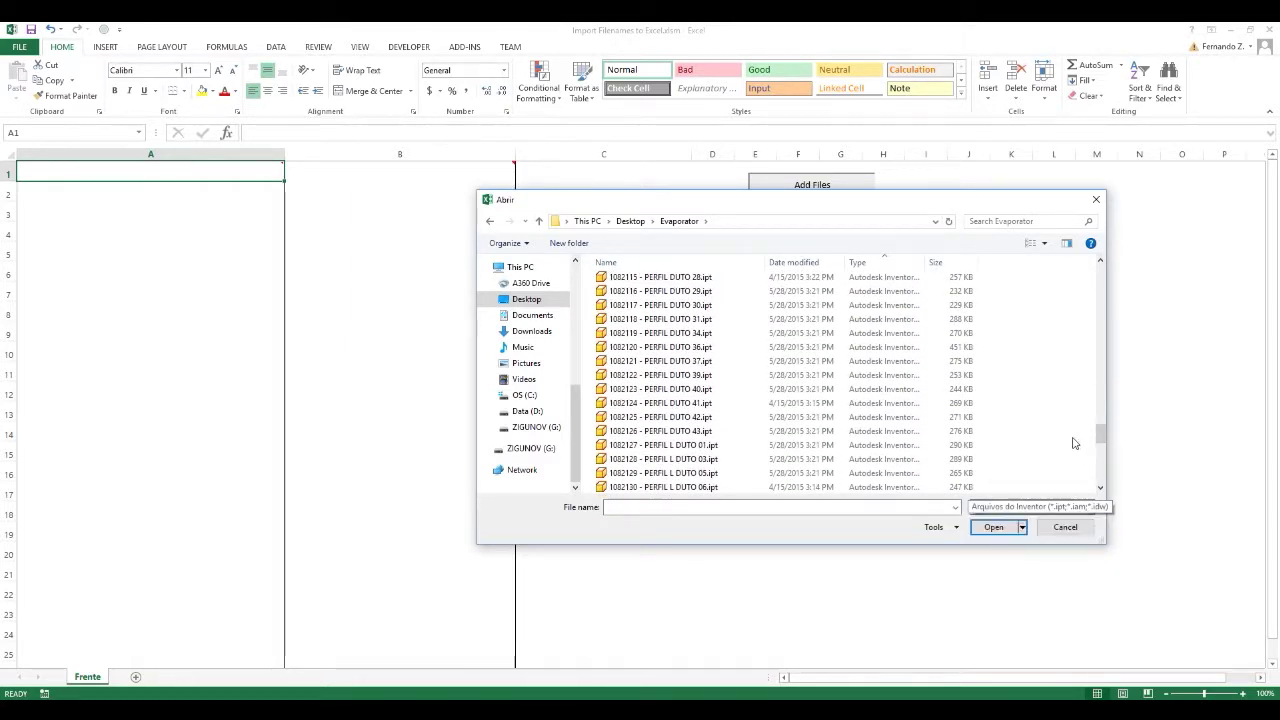
drag(1103, 432, 1101, 278)
click(820, 289)
scroll(820, 300, down, 3)
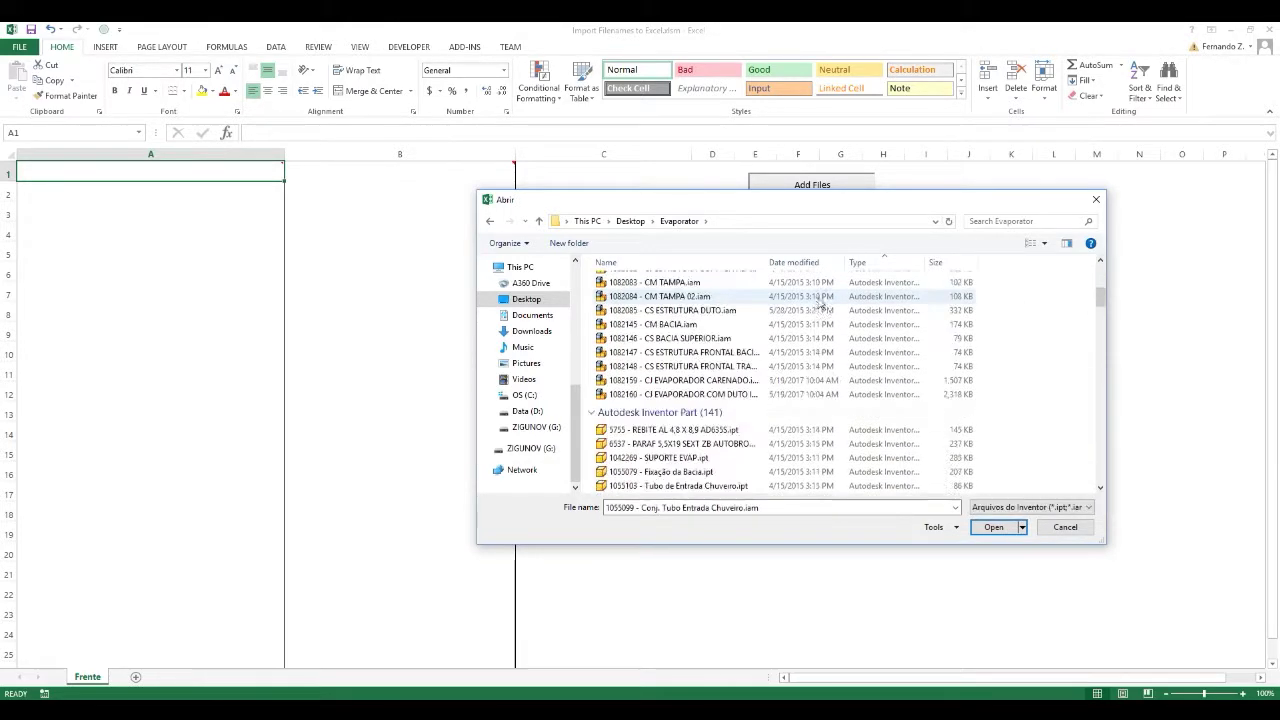
key(Return)
Step: Check the imported file names down to the end of column A and read the note attached to B1
key(ctrl+shift+Down)
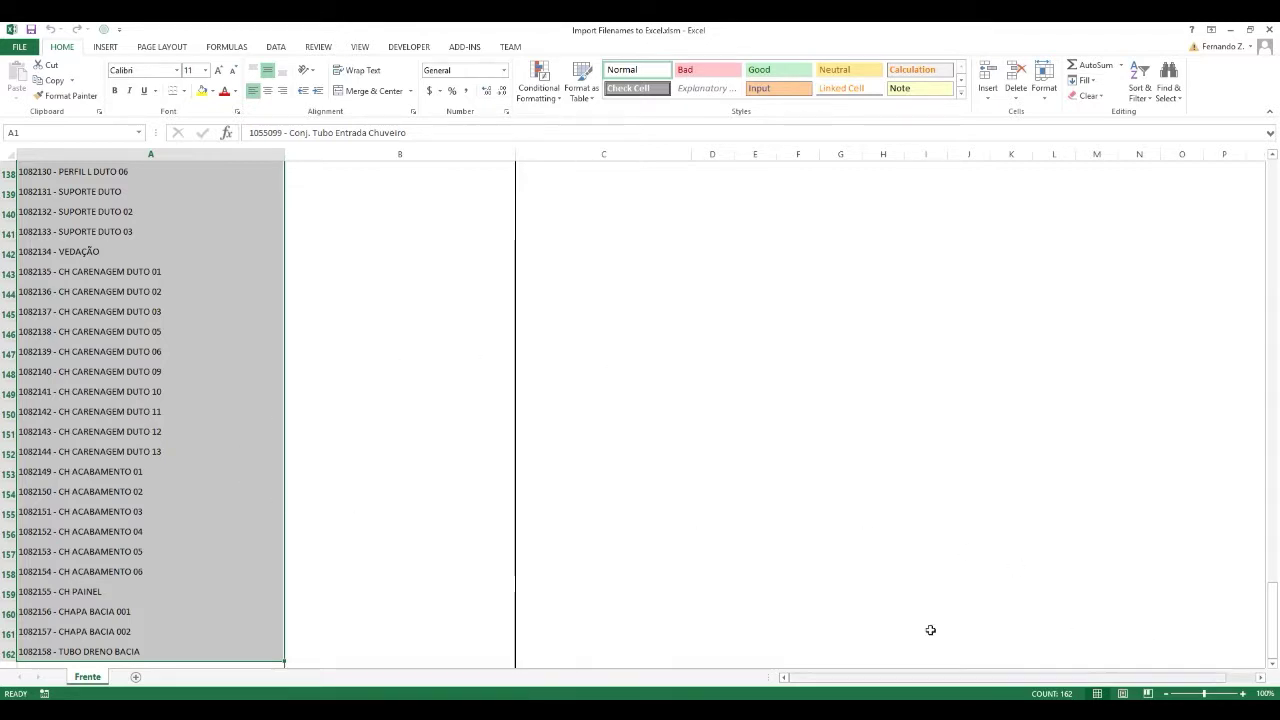
click(451, 468)
key(ctrl+Up)
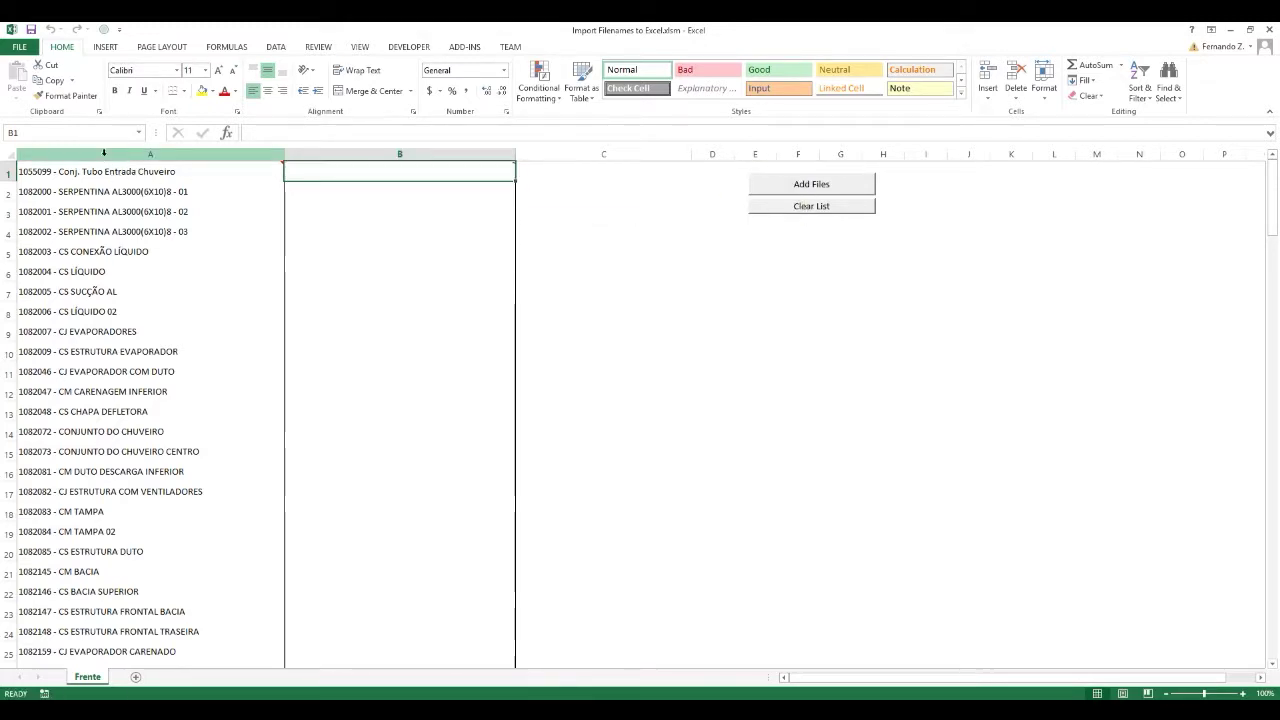
click(134, 170)
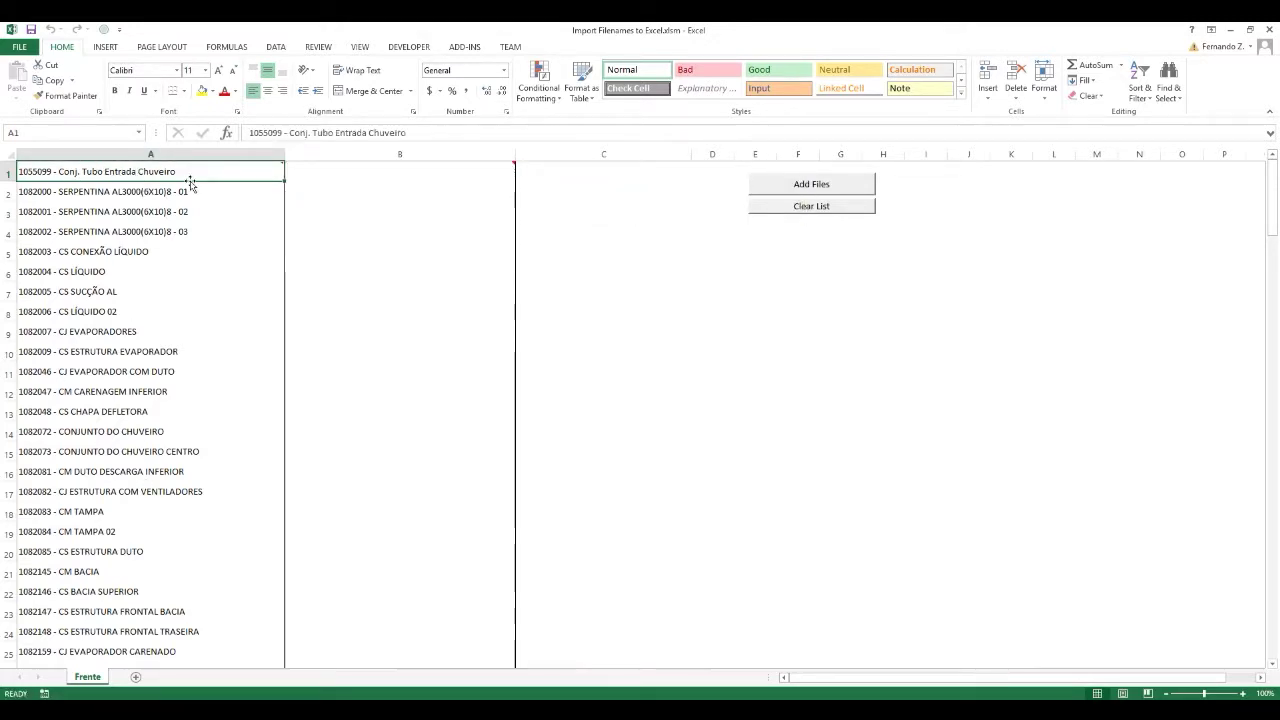
mouse_move(361, 172)
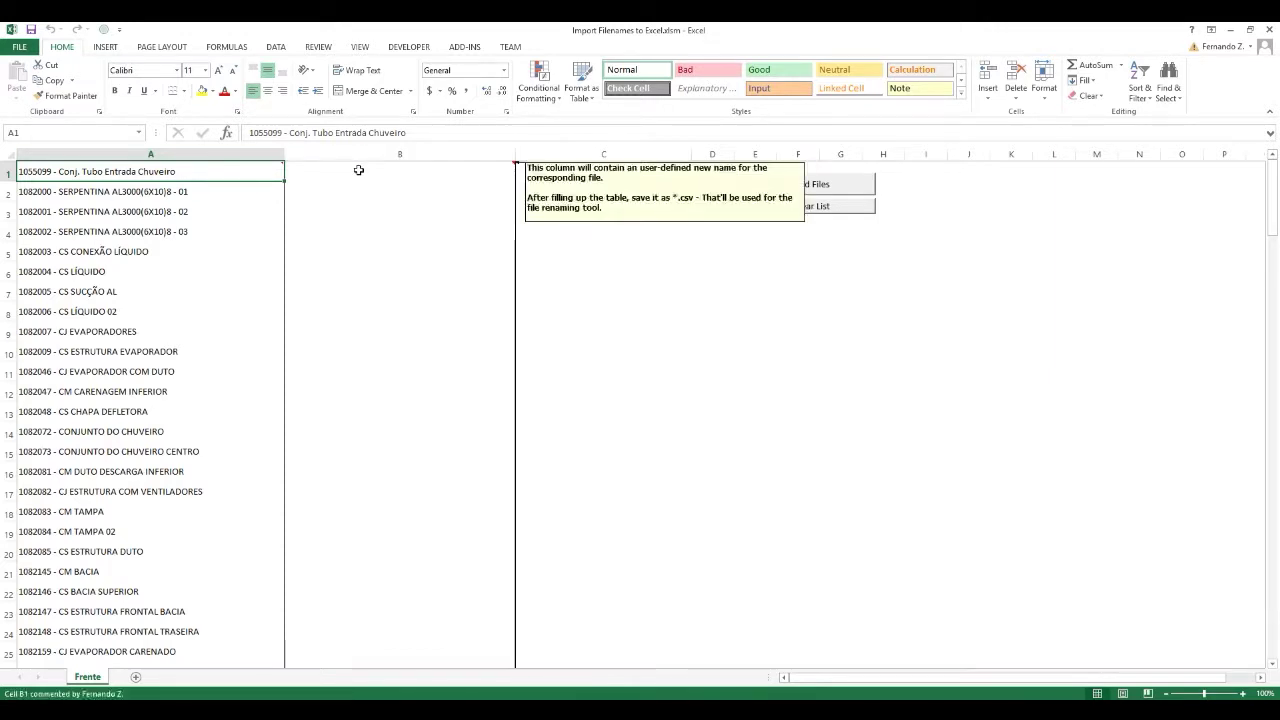
click(440, 167)
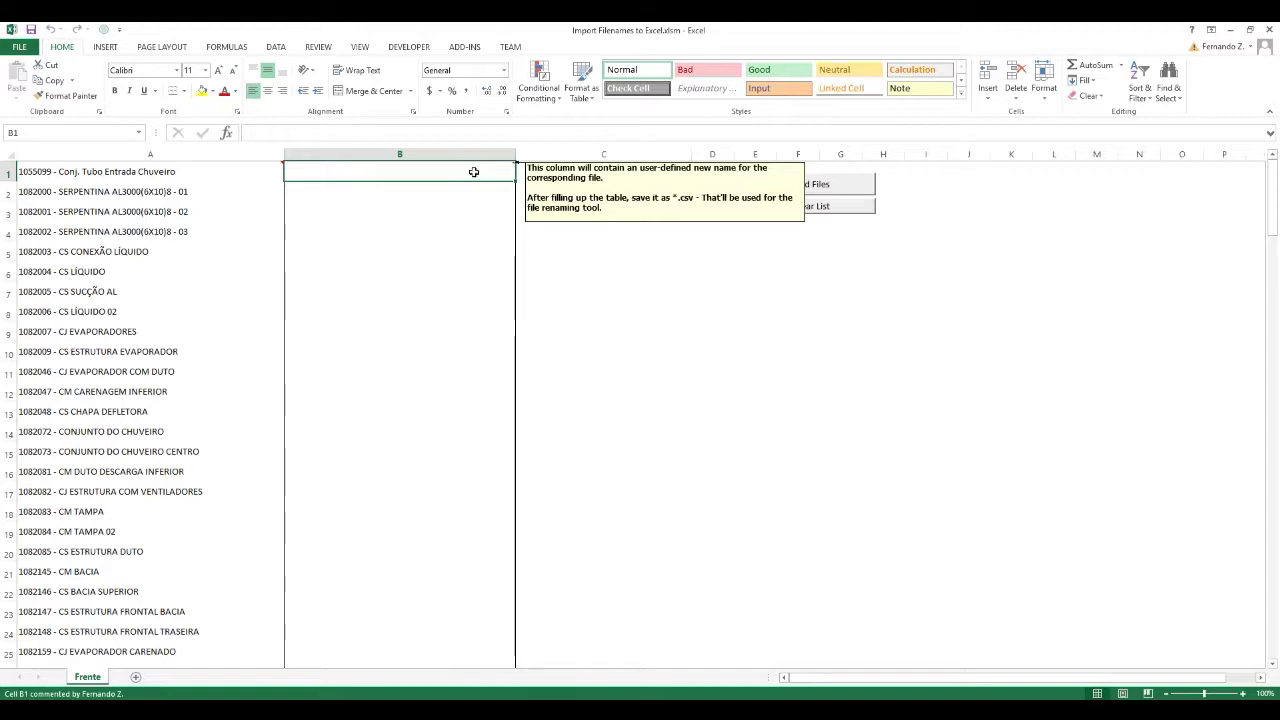
click(571, 173)
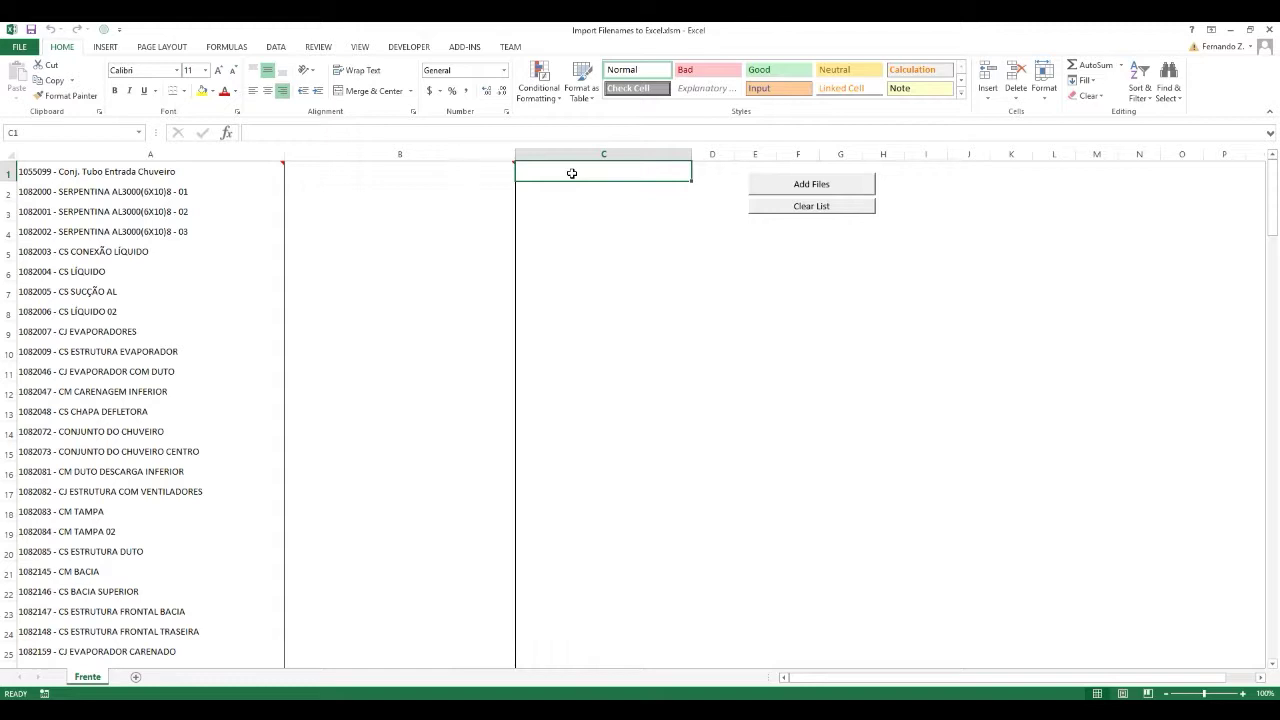
Step: Inspect the number prefix of the file name in A1
text(=)
key(Escape)
click(35, 172)
double_click(35, 172)
double_click(35, 172)
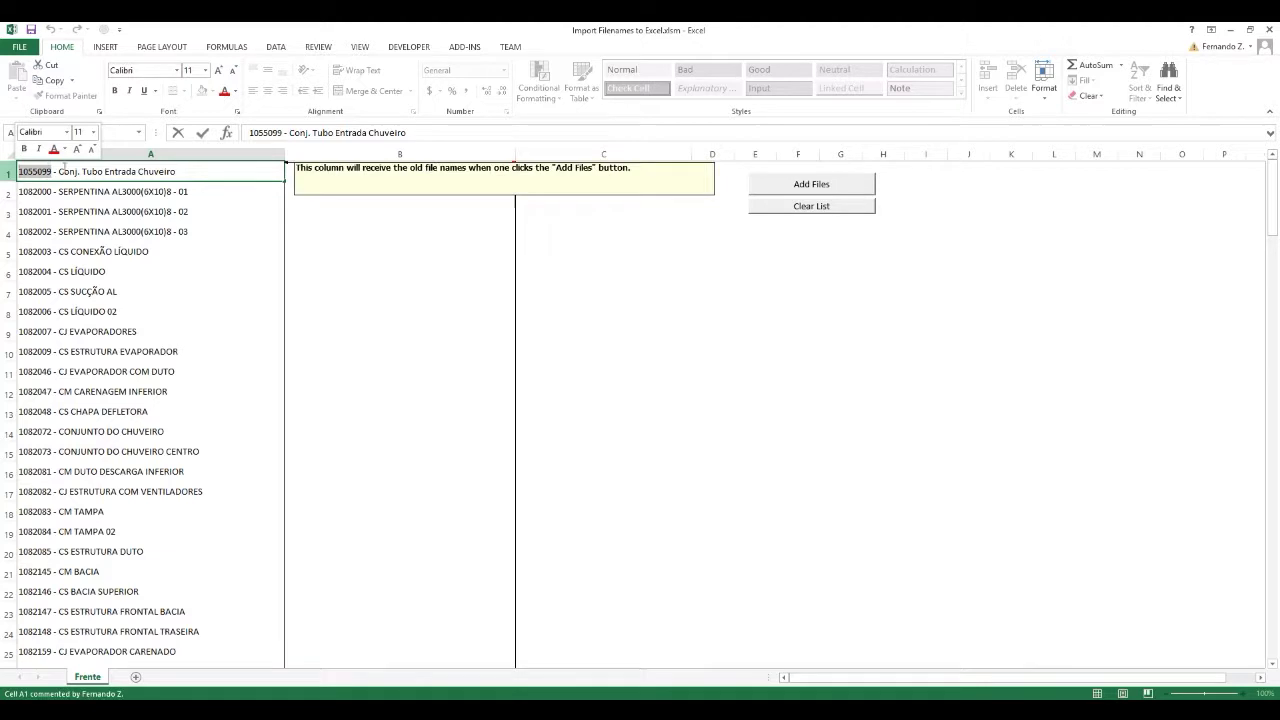
Step: Enter 2000000 in C1 as the starting number for the new file names
click(594, 172)
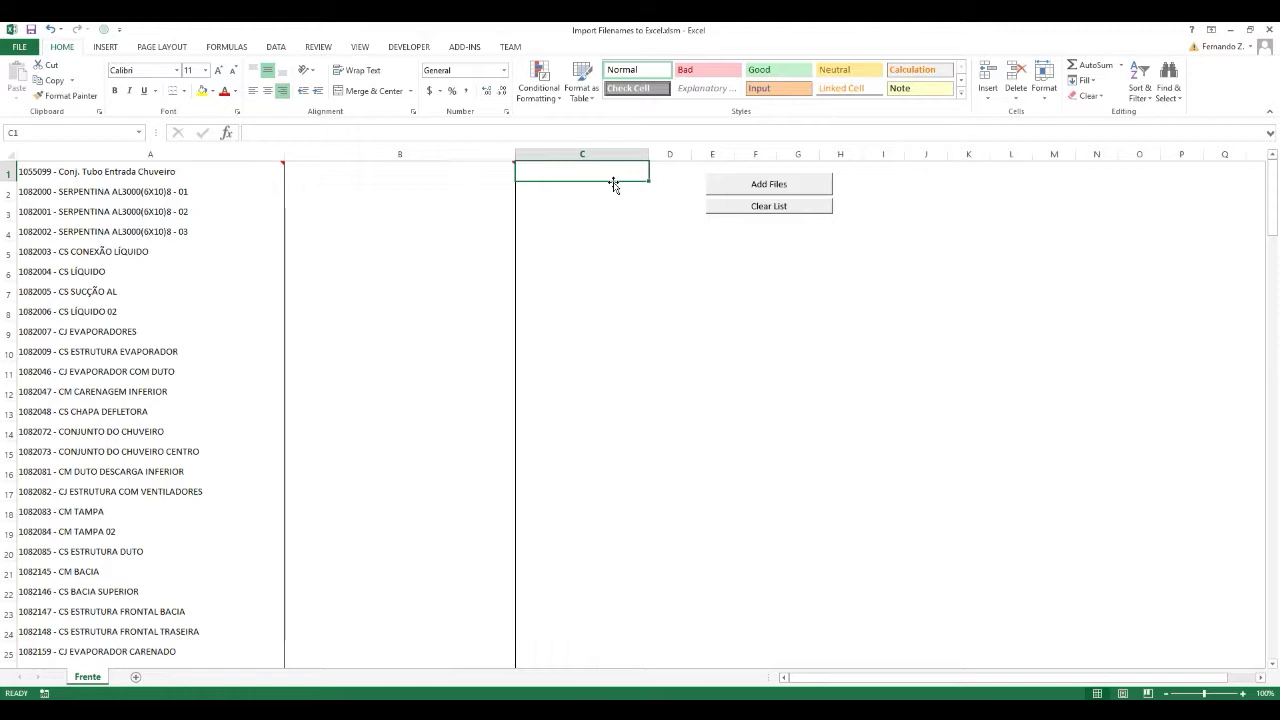
text(2000)
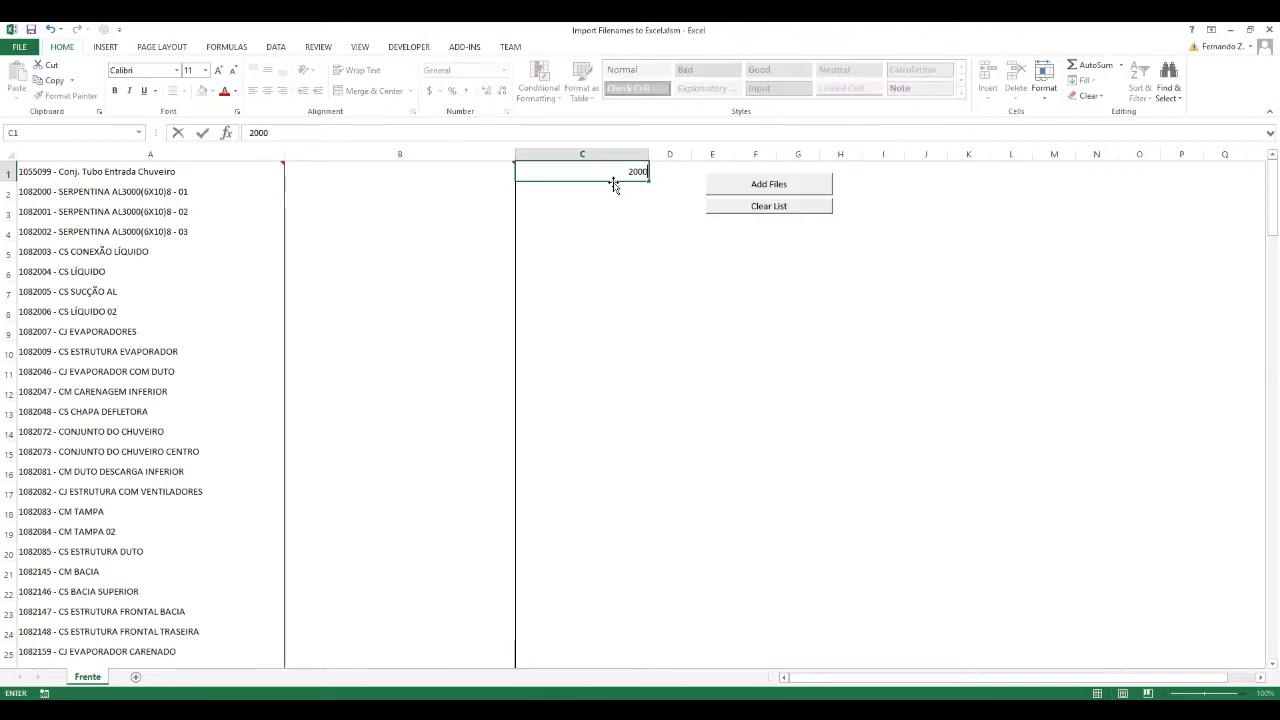
text(000000)
key(Return)
double_click(616, 172)
drag(615, 172, 634, 173)
key(BackSpace)
key(Return)
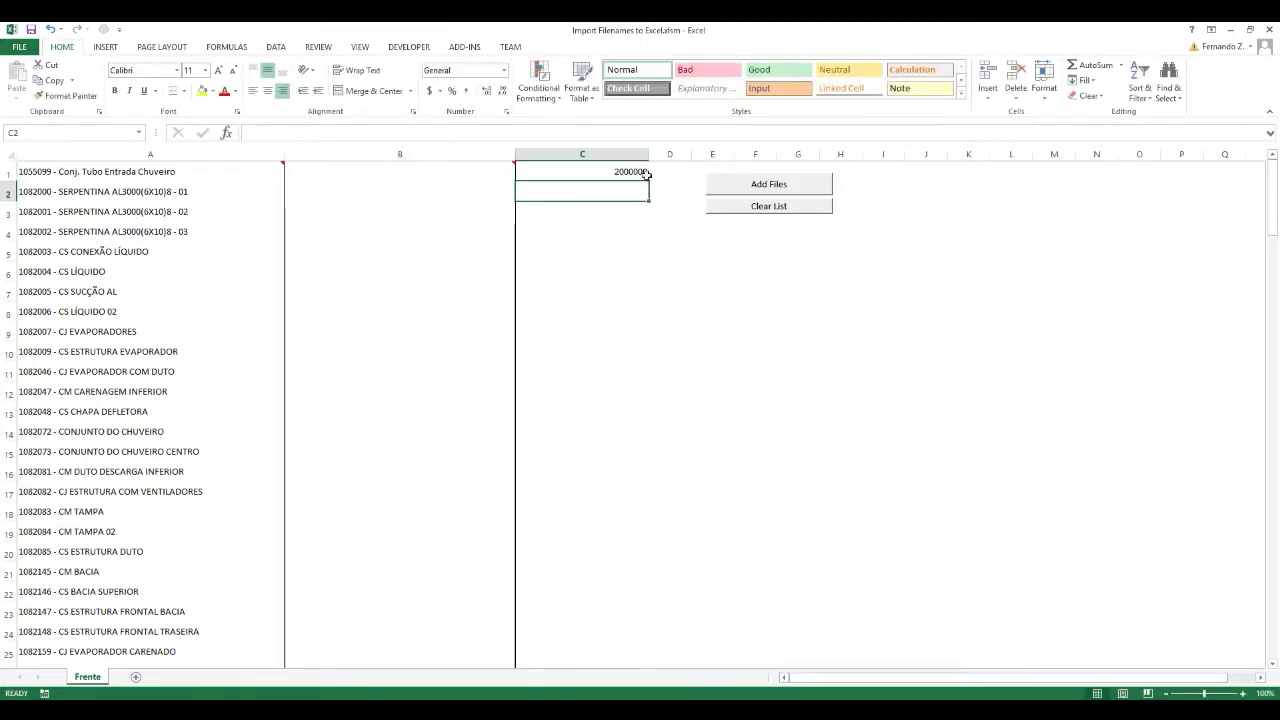
Step: Number column C consecutively by entering =C1+1 in C2 and filling it down to row 162
text(=)
click(644, 176)
text(+1)
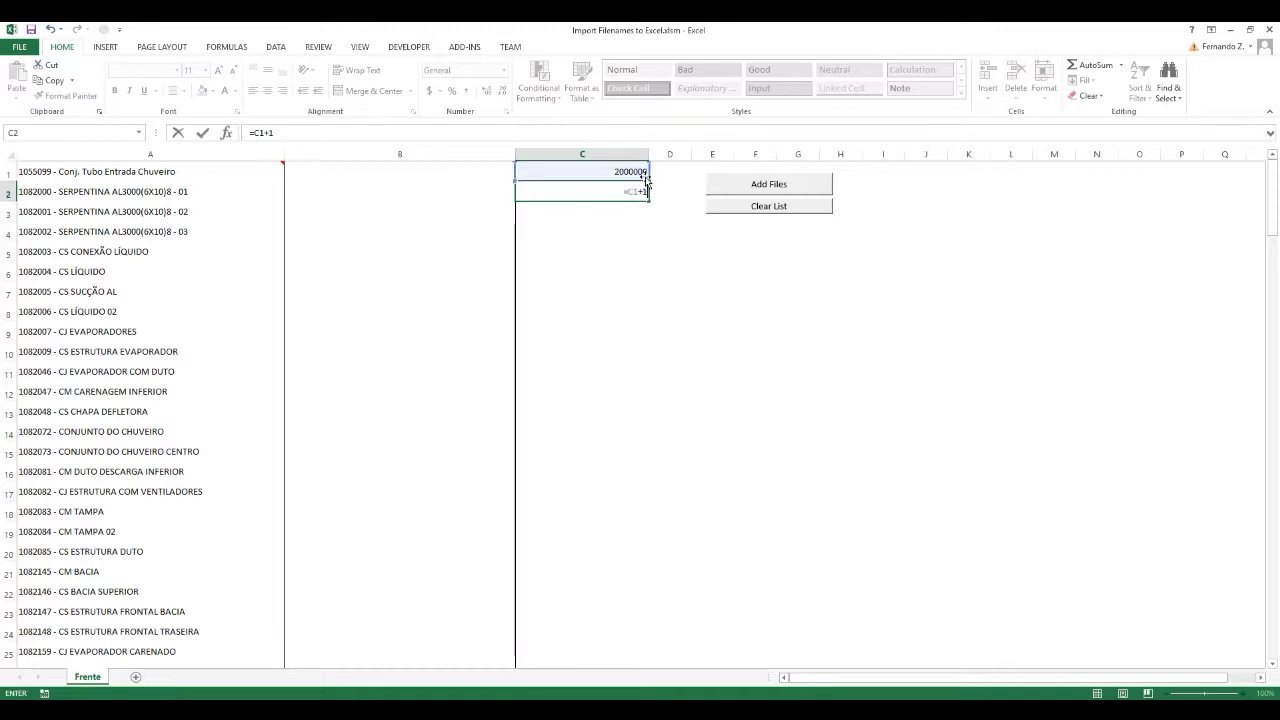
key(Return)
click(605, 192)
drag(648, 201, 636, 636)
Step: Build the new names in column B with =C1 & MID(A1,8,LEN(A1)-7) in B1, filled down to row 162
click(423, 577)
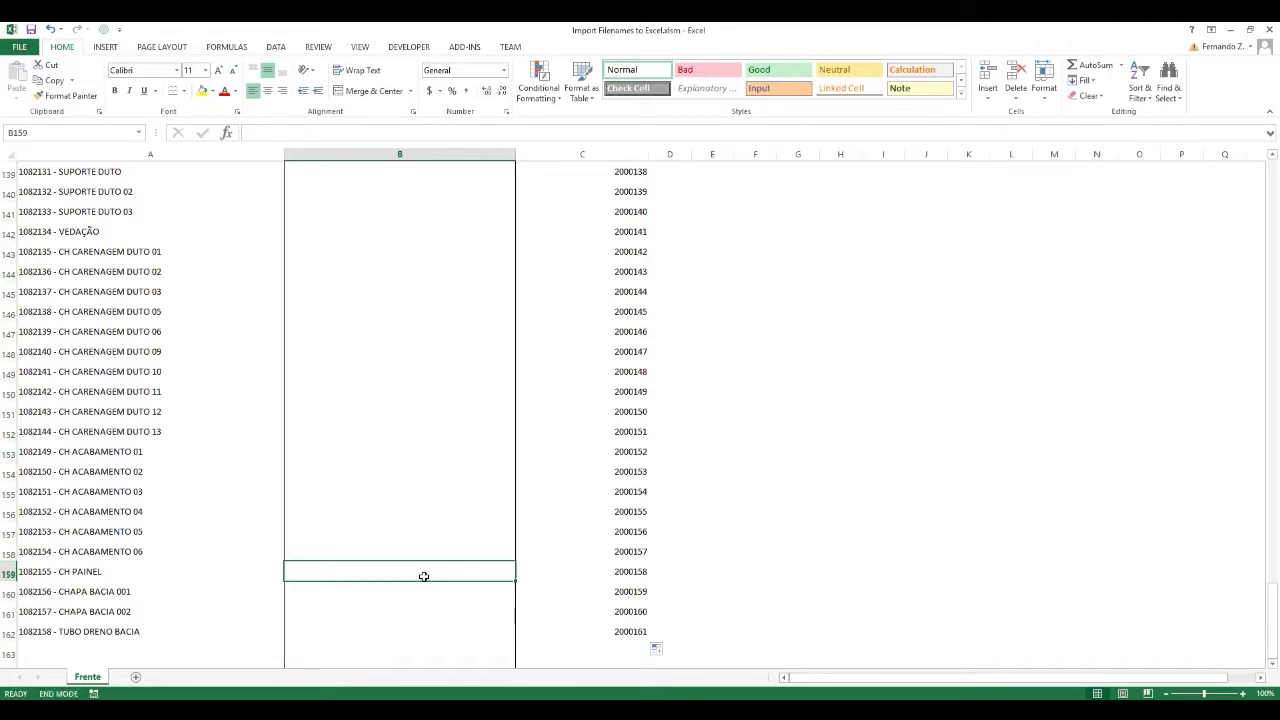
key(ctrl+Up)
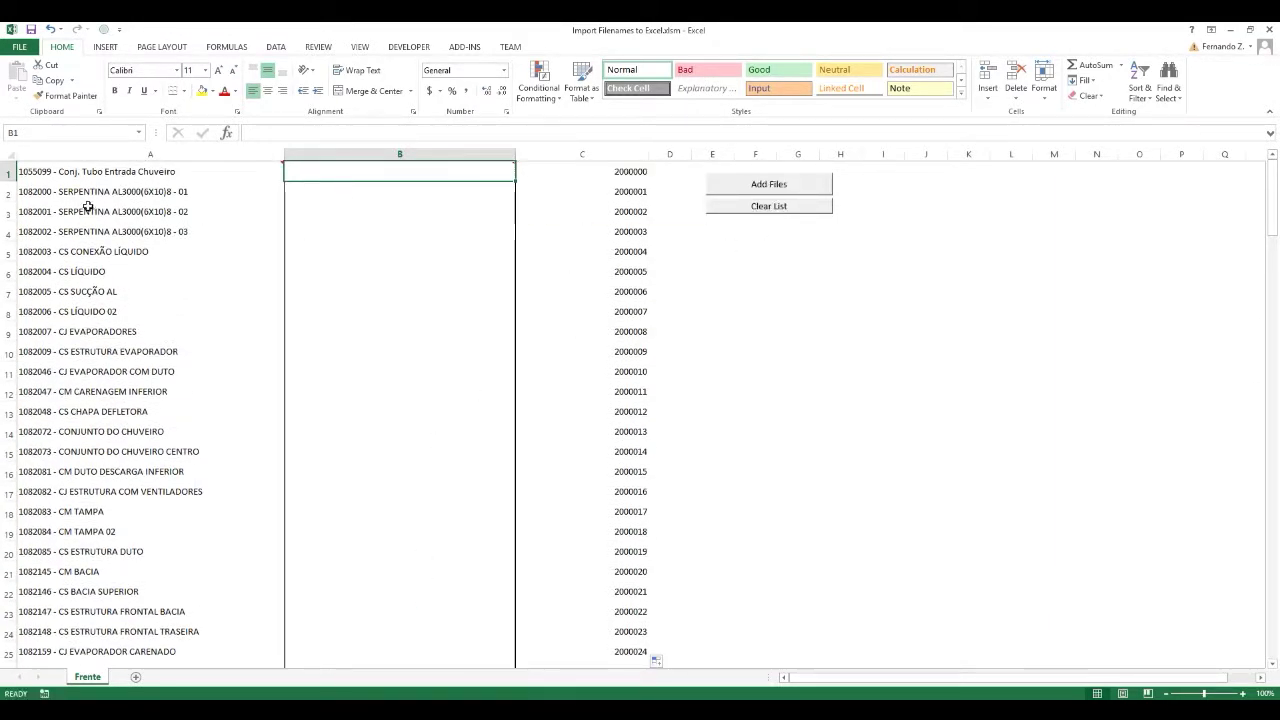
mouse_move(47, 173)
text(=)
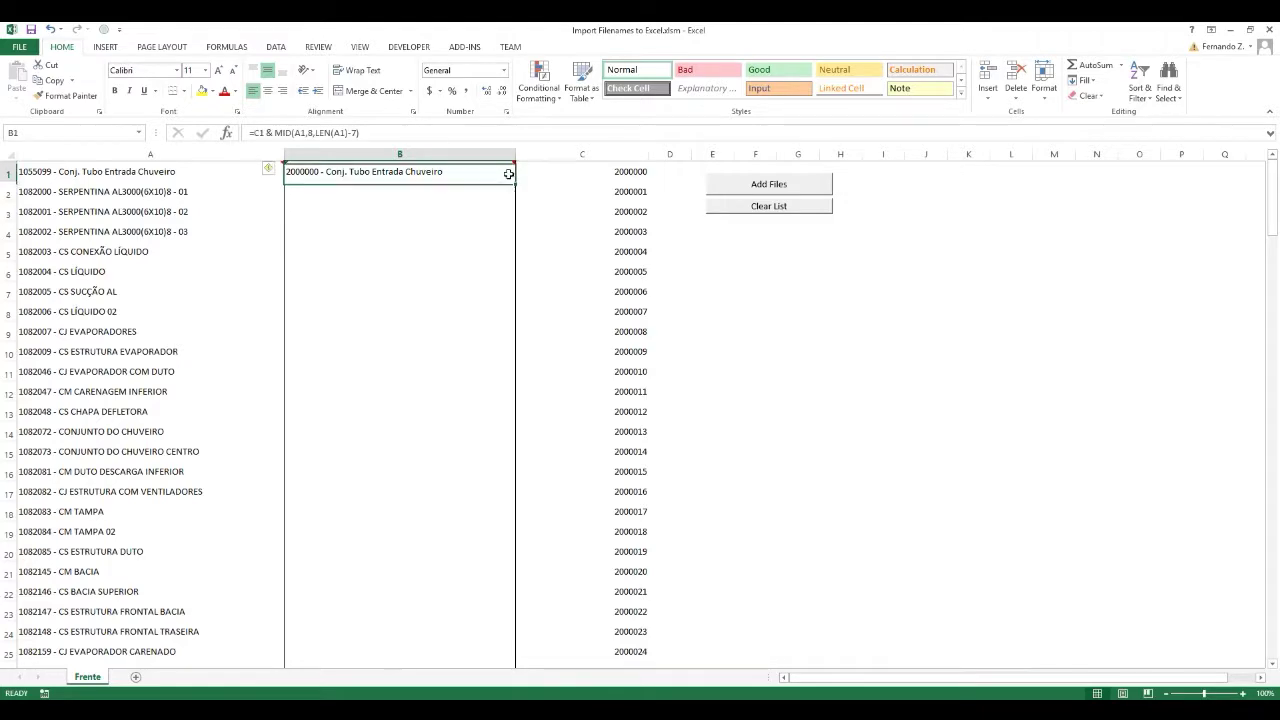
double_click(515, 181)
key(ctrl+Down)
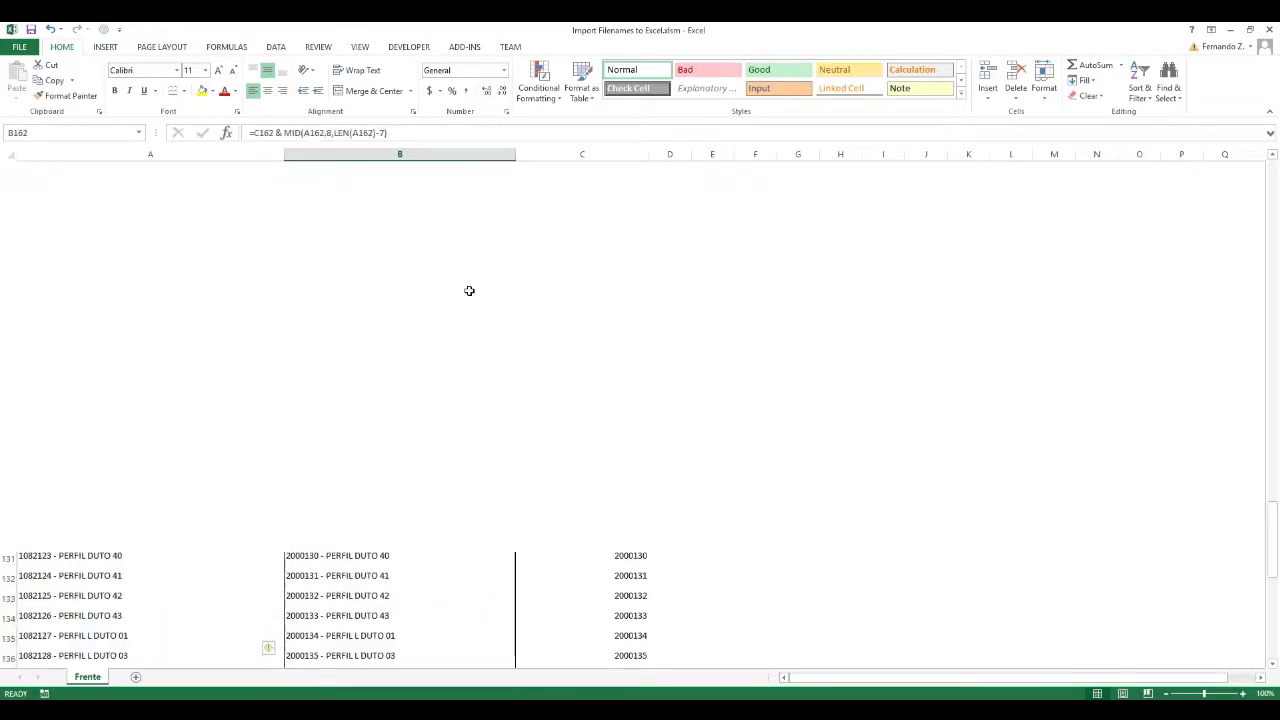
key(ctrl+Up)
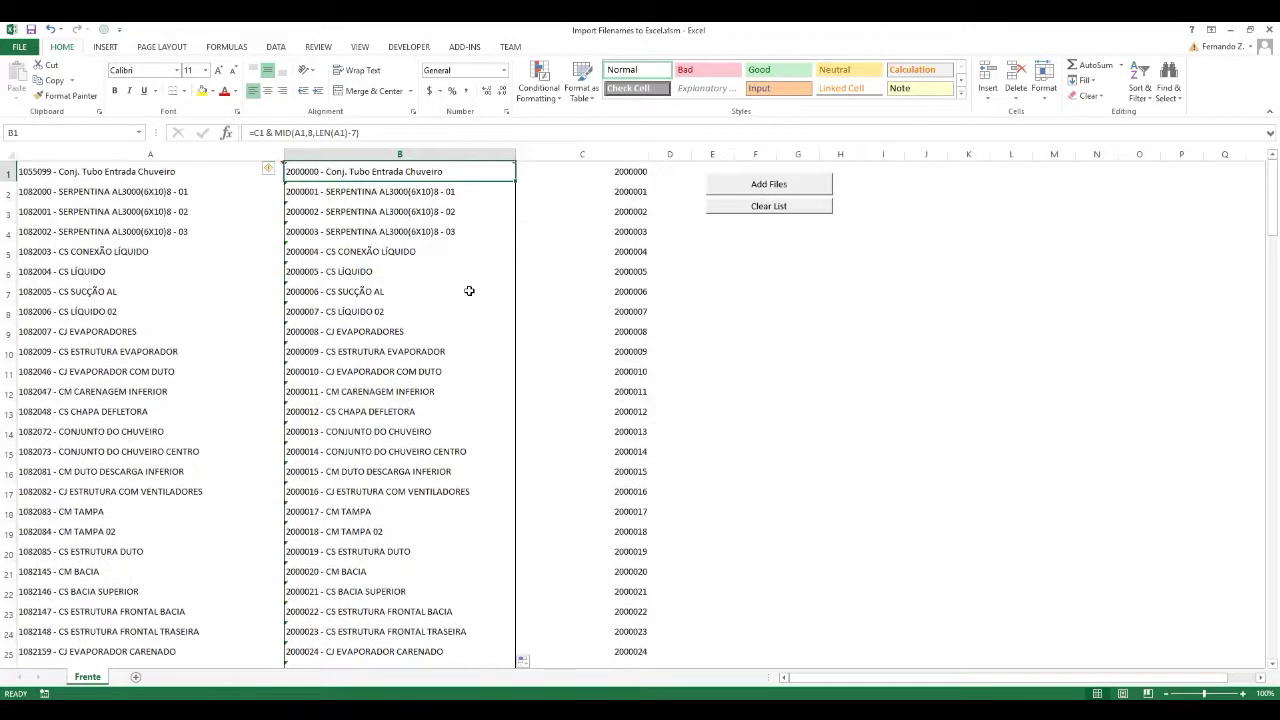
Step: Replace the formulas in column B with their values and clear the helper numbers from column C
click(358, 147)
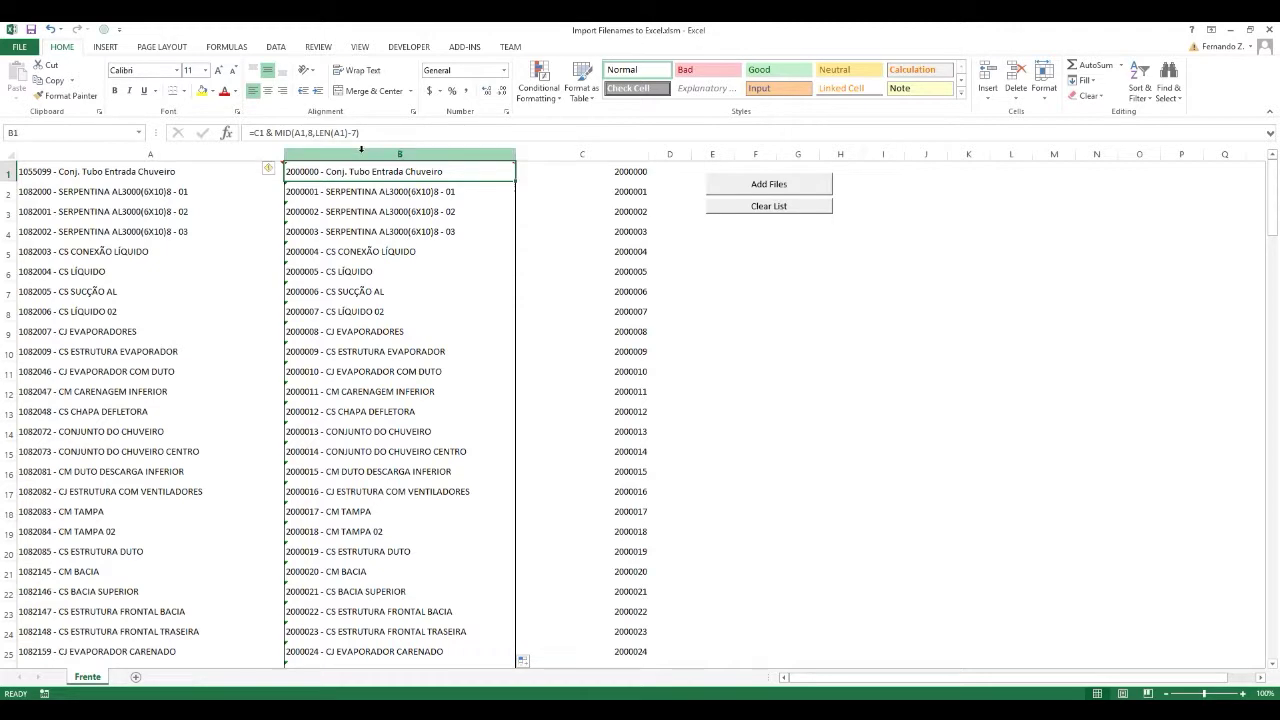
key(ctrl+c)
right_click(409, 158)
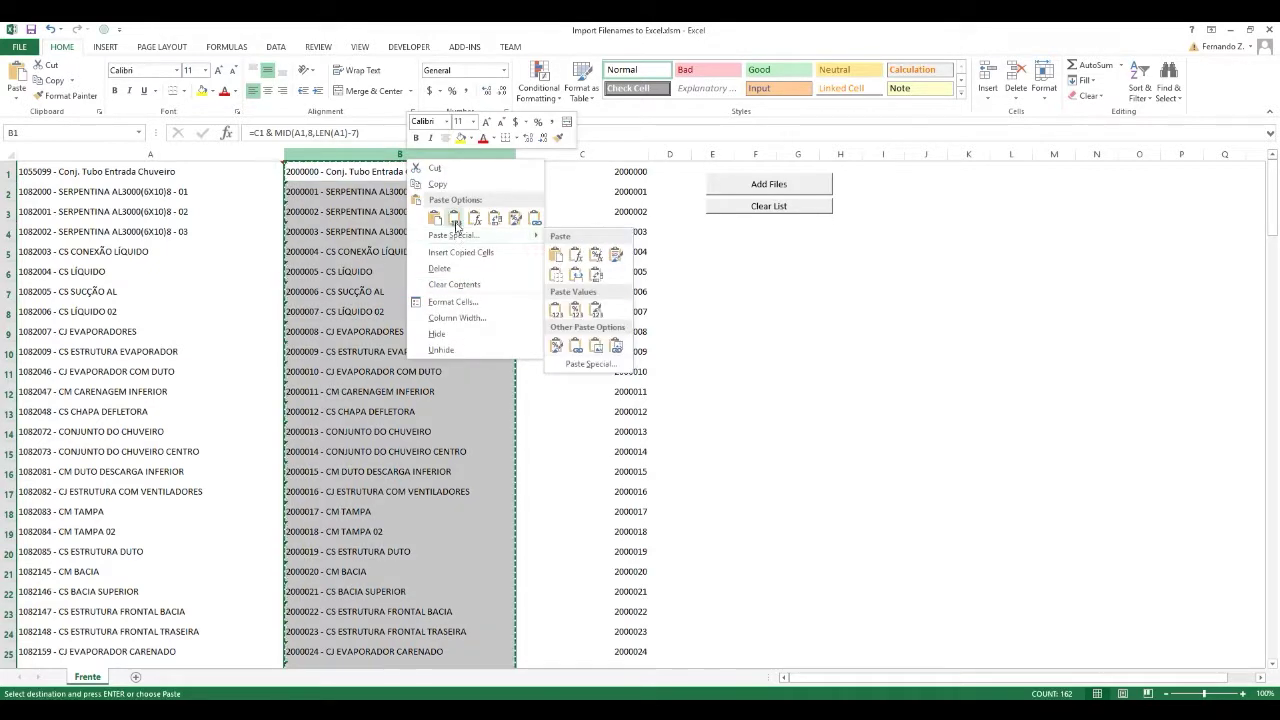
click(455, 220)
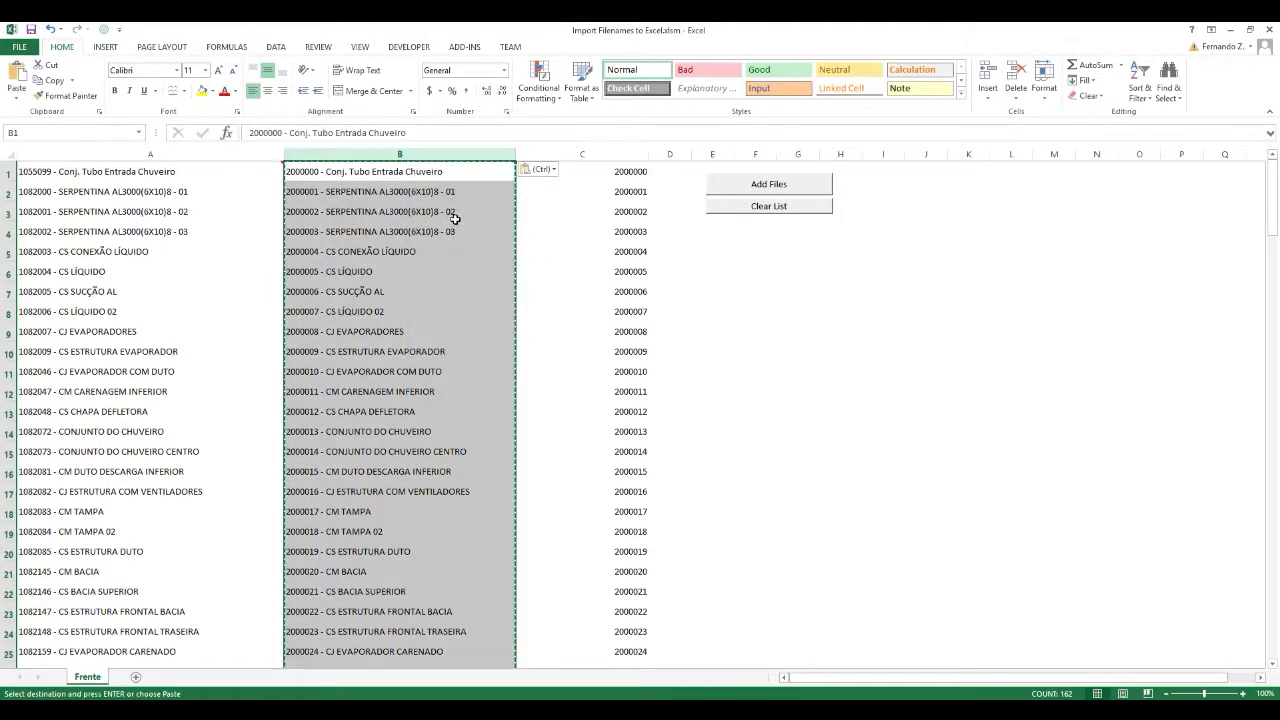
click(620, 154)
key(Delete)
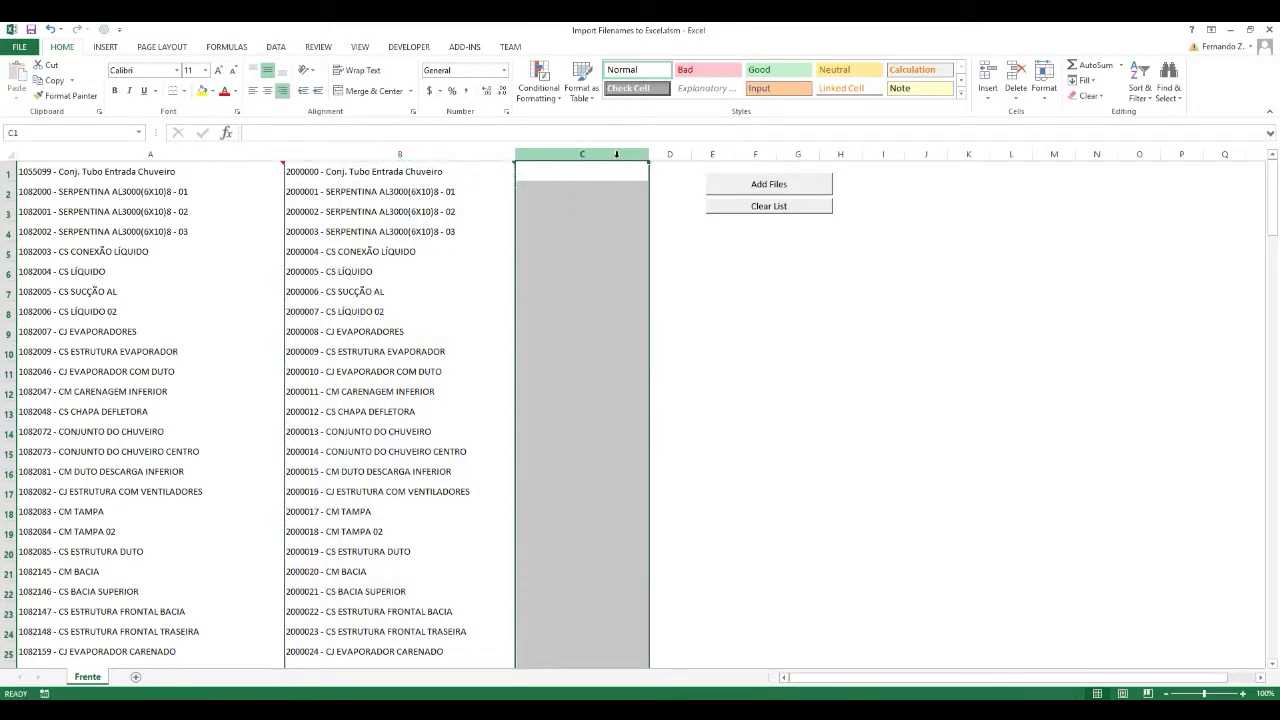
click(643, 332)
click(449, 203)
click(600, 217)
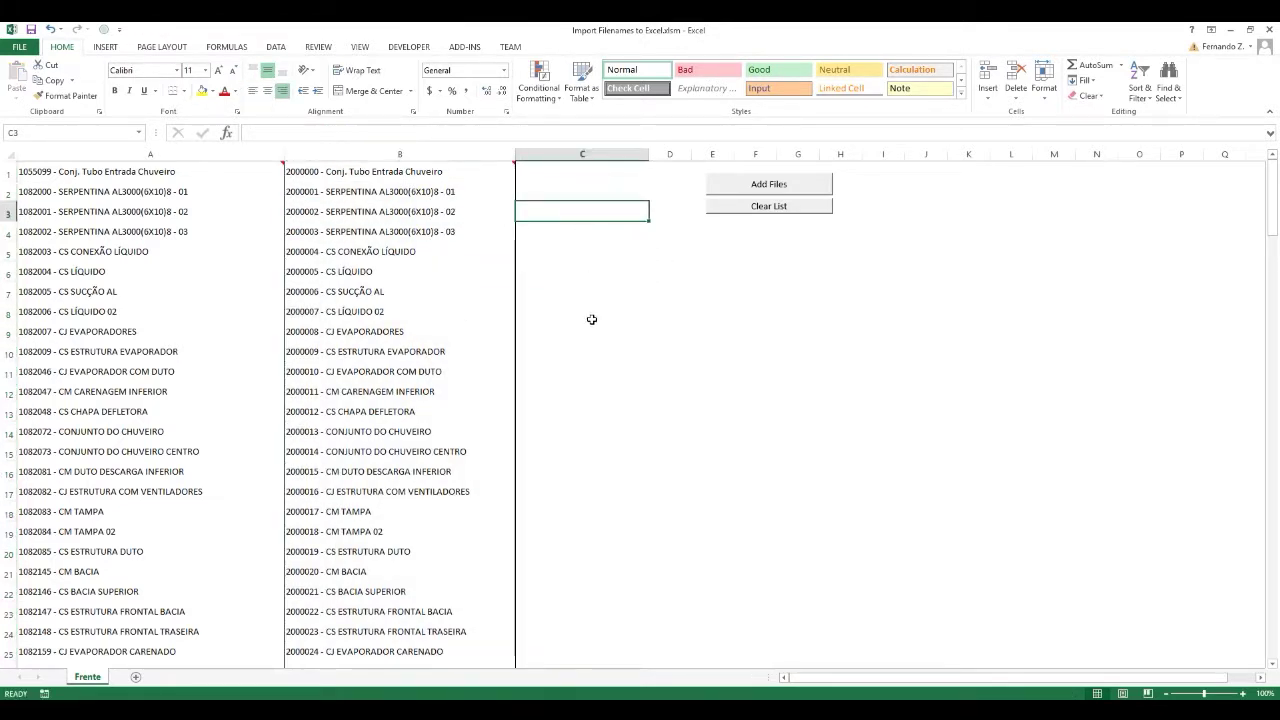
click(620, 152)
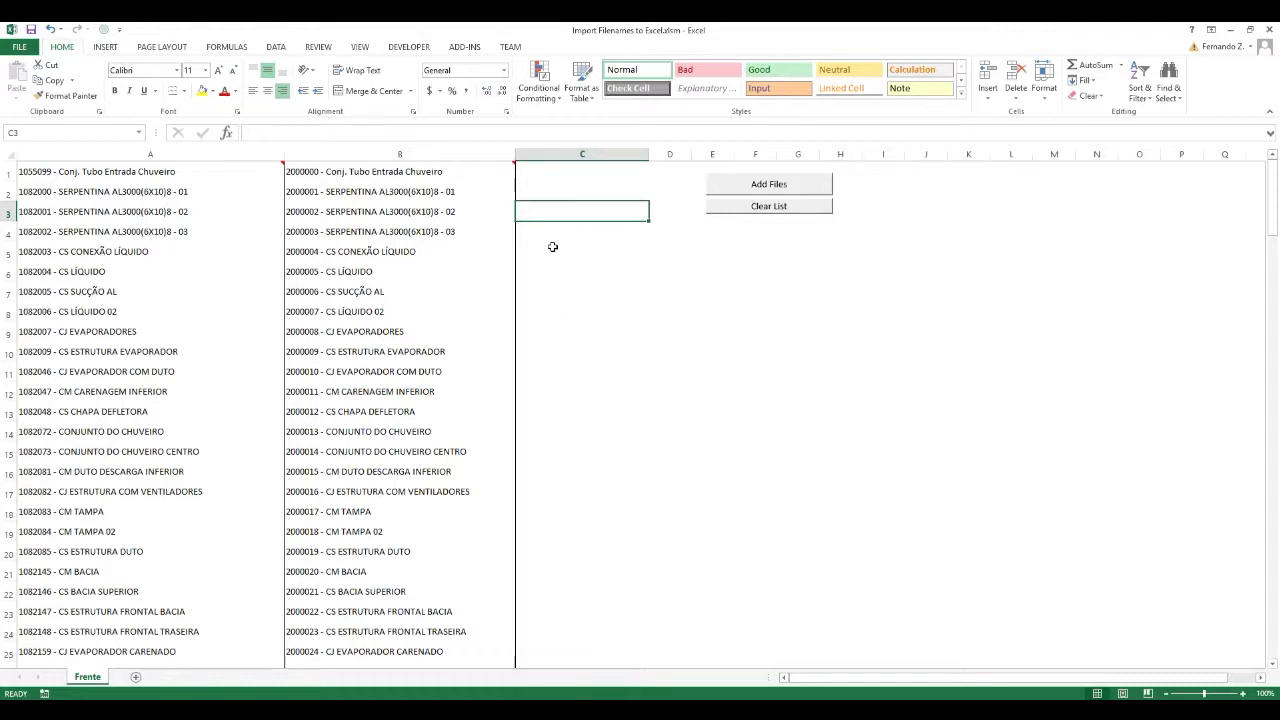
click(552, 246)
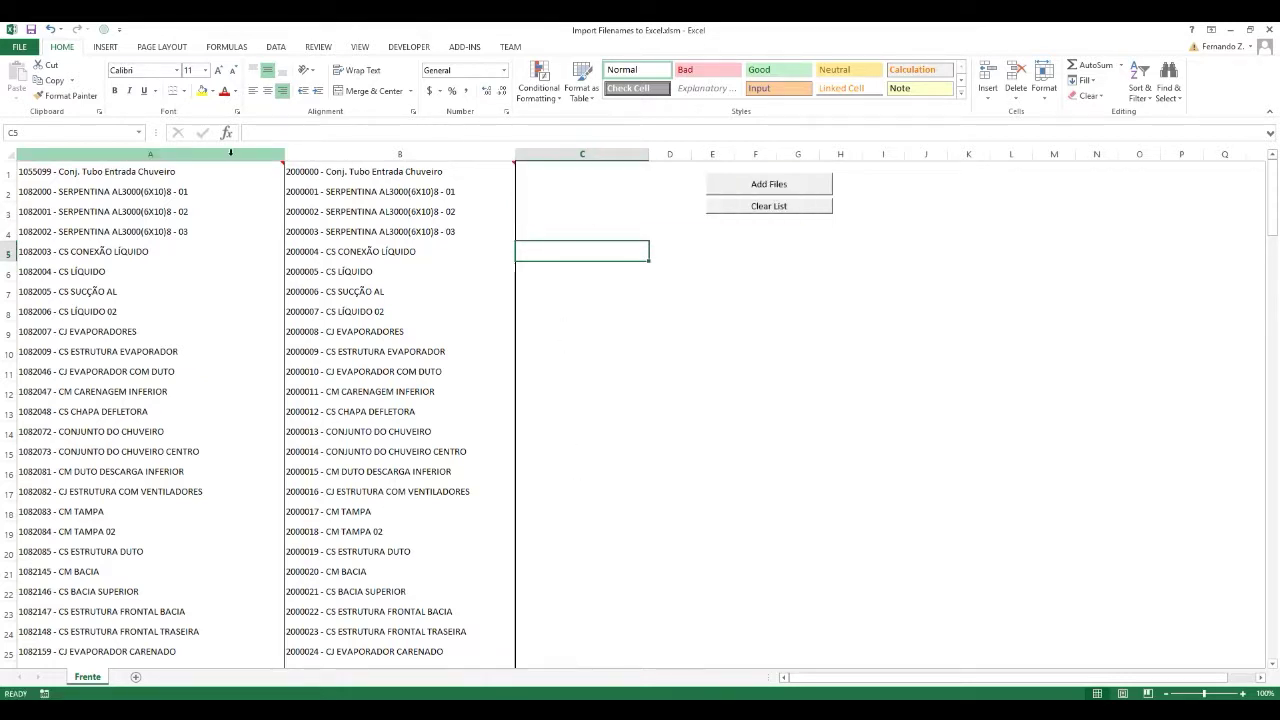
drag(230, 152, 400, 153)
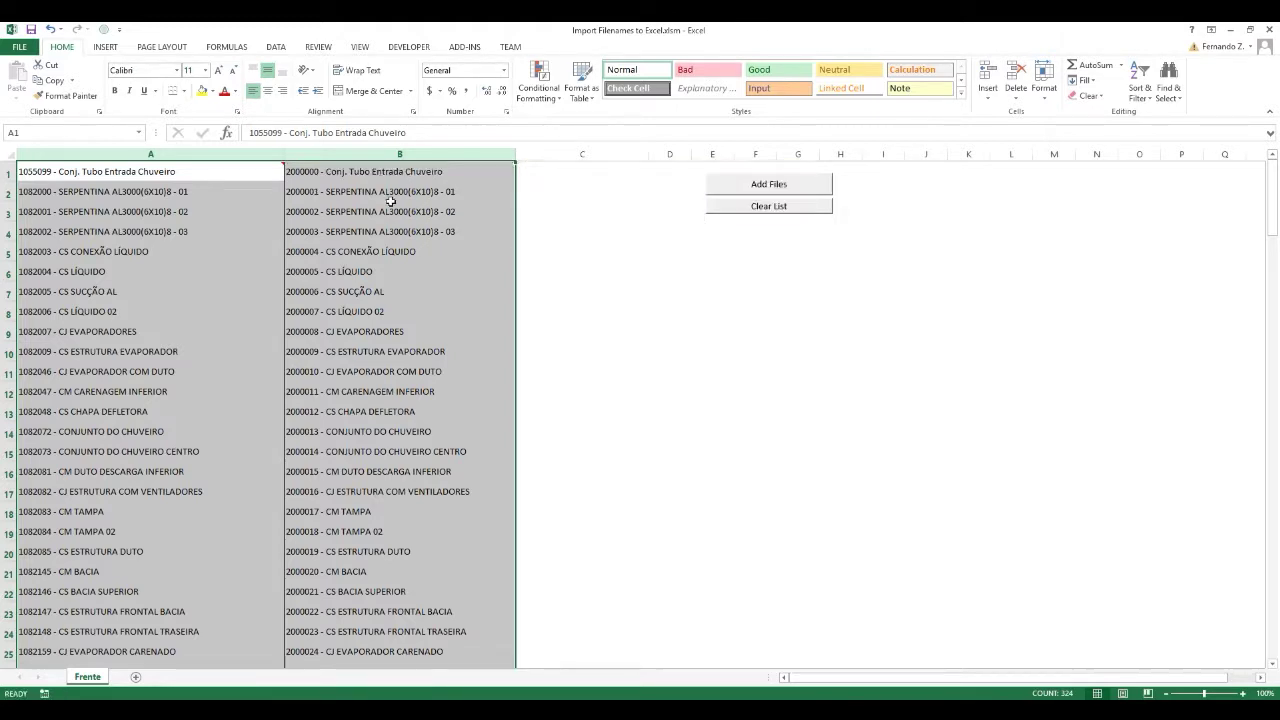
click(390, 211)
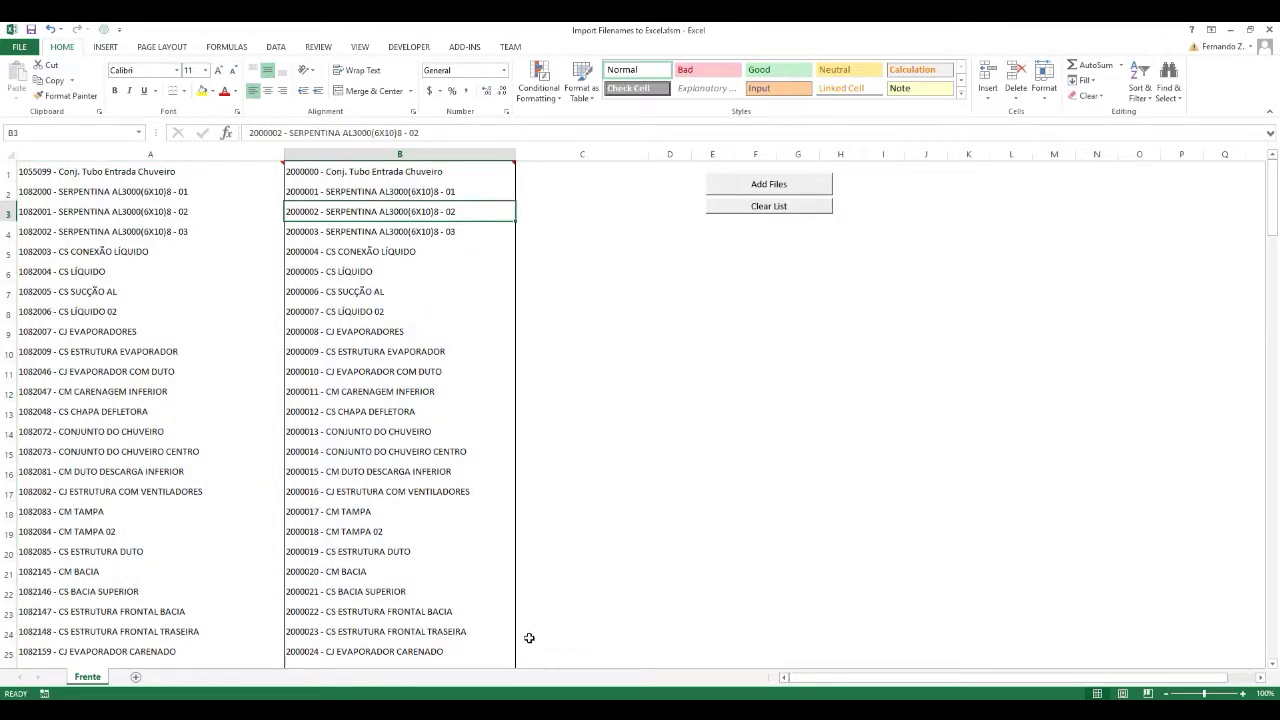
Step: Save the list in the Evaporator folder as Import Filenames to Excel in CSV (Comma delimited) format, keeping that format
click(19, 46)
click(45, 177)
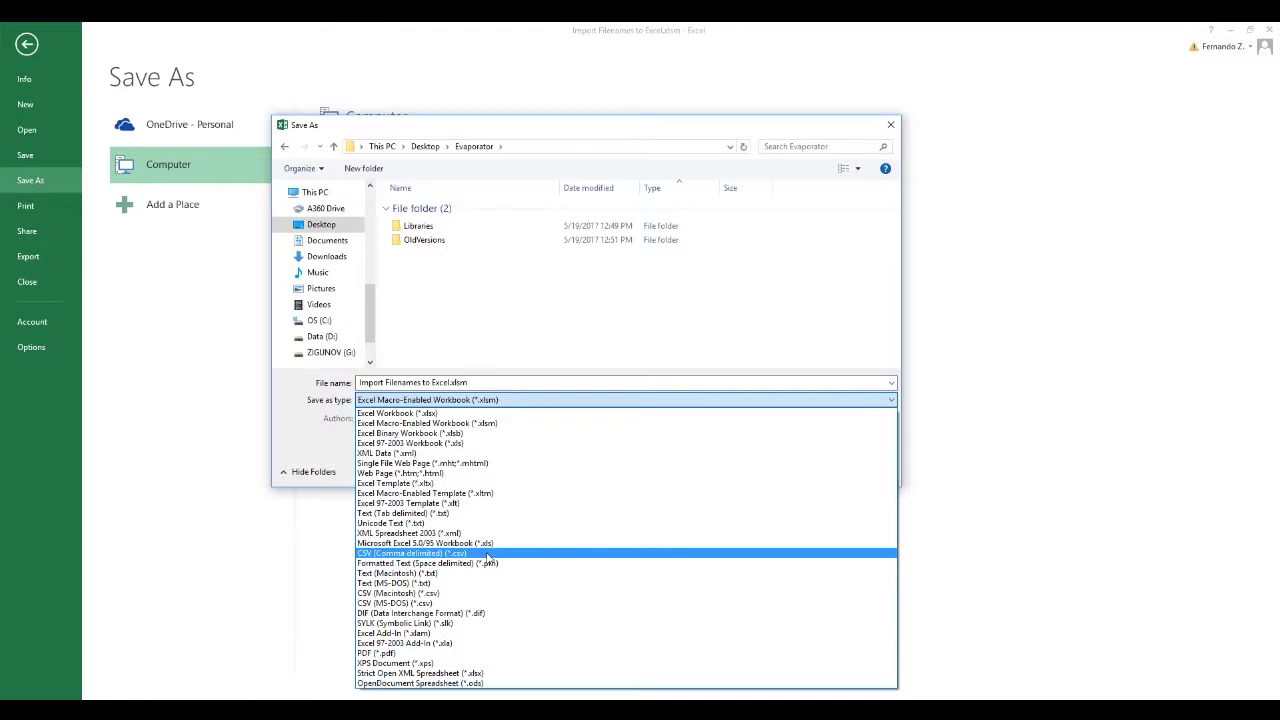
click(487, 553)
key(Return)
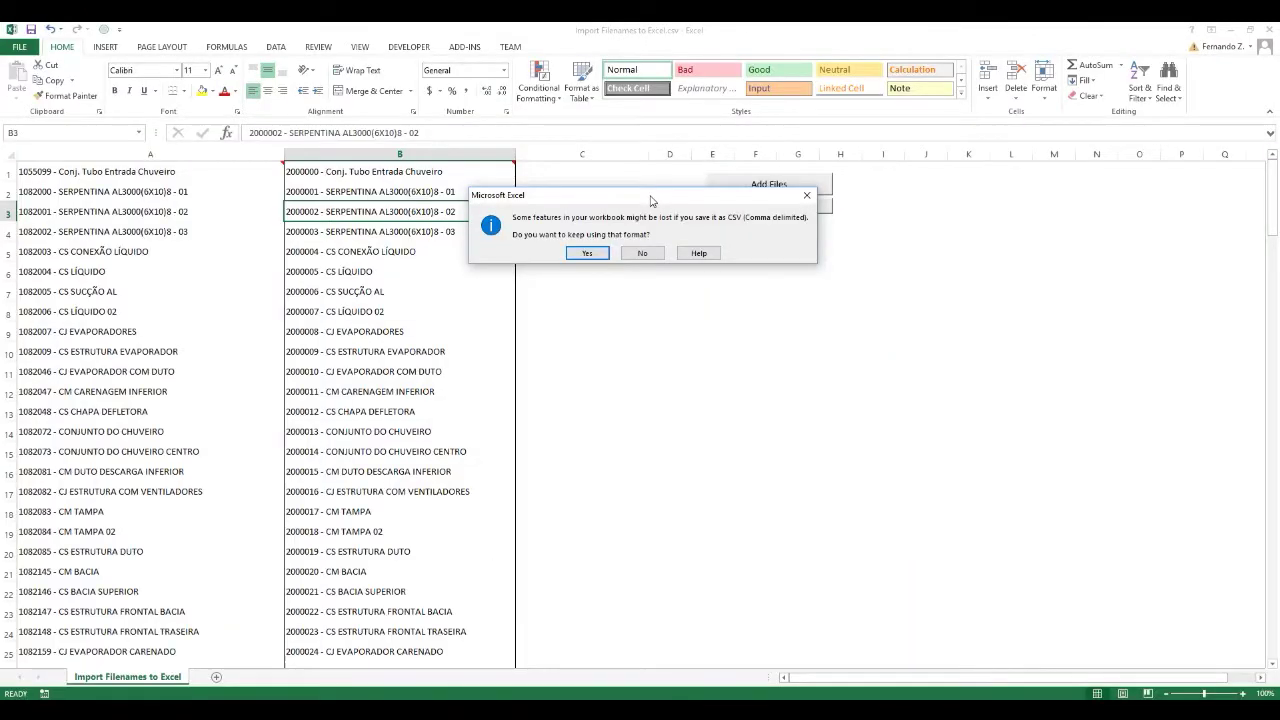
click(588, 253)
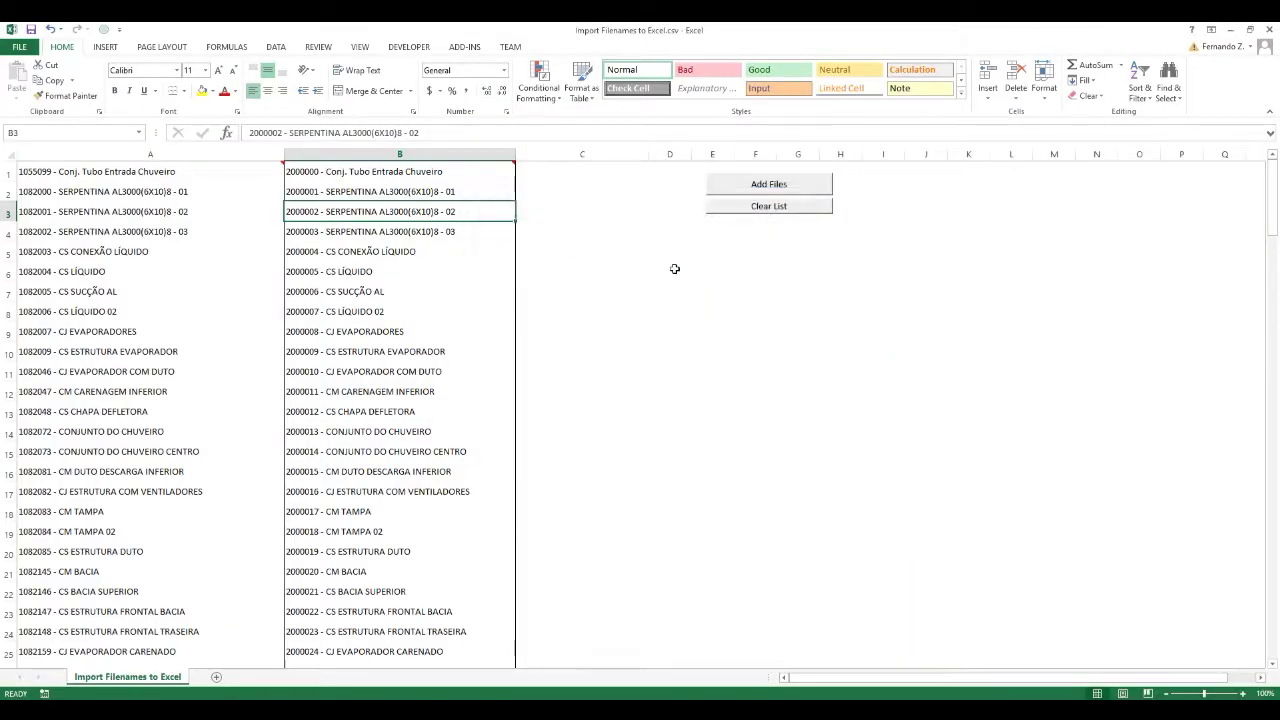
Step: Close the CSV workbook without saving again and switch back to the Batch Renamer in Inventor, minimizing the 00 - Install folder window
click(672, 270)
click(1270, 30)
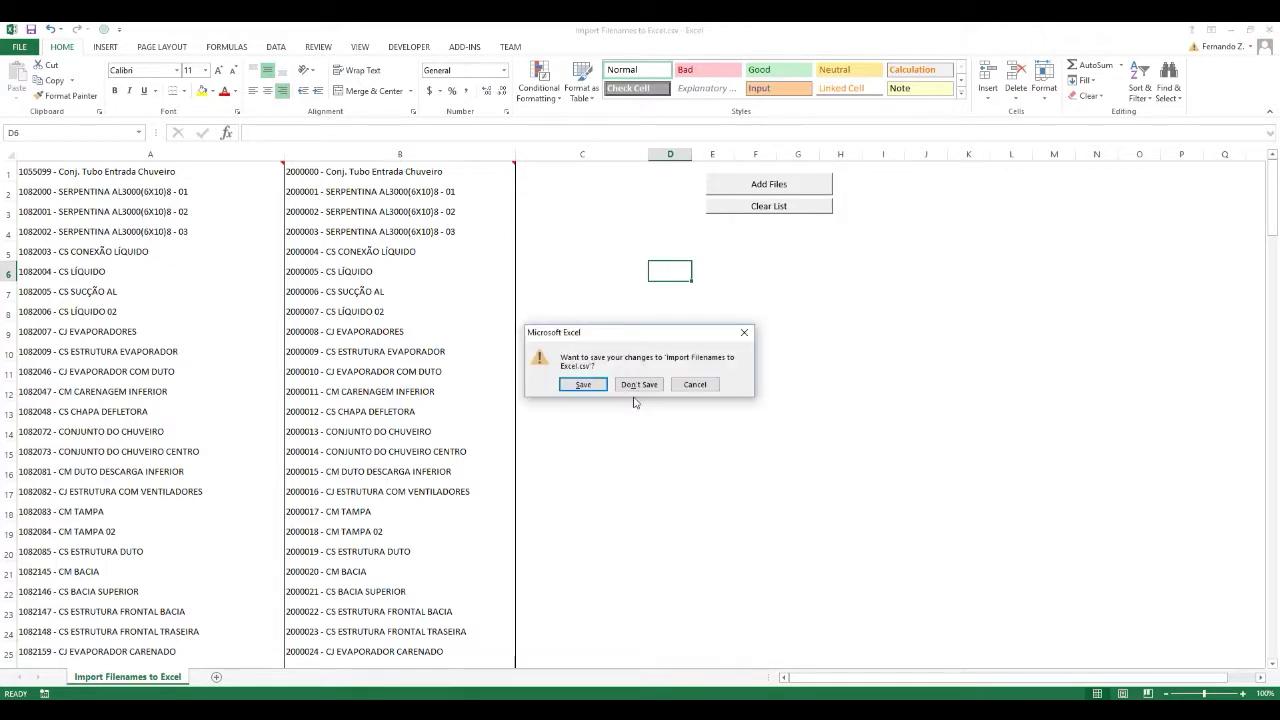
click(640, 385)
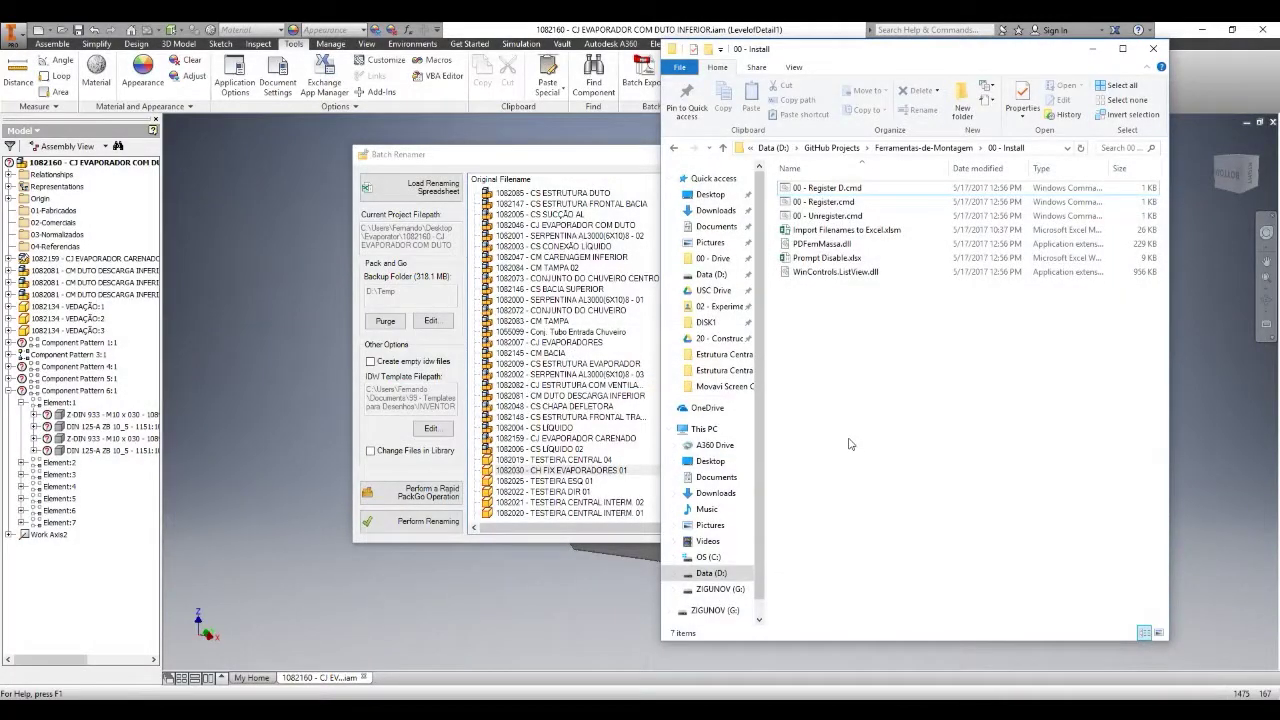
click(1098, 50)
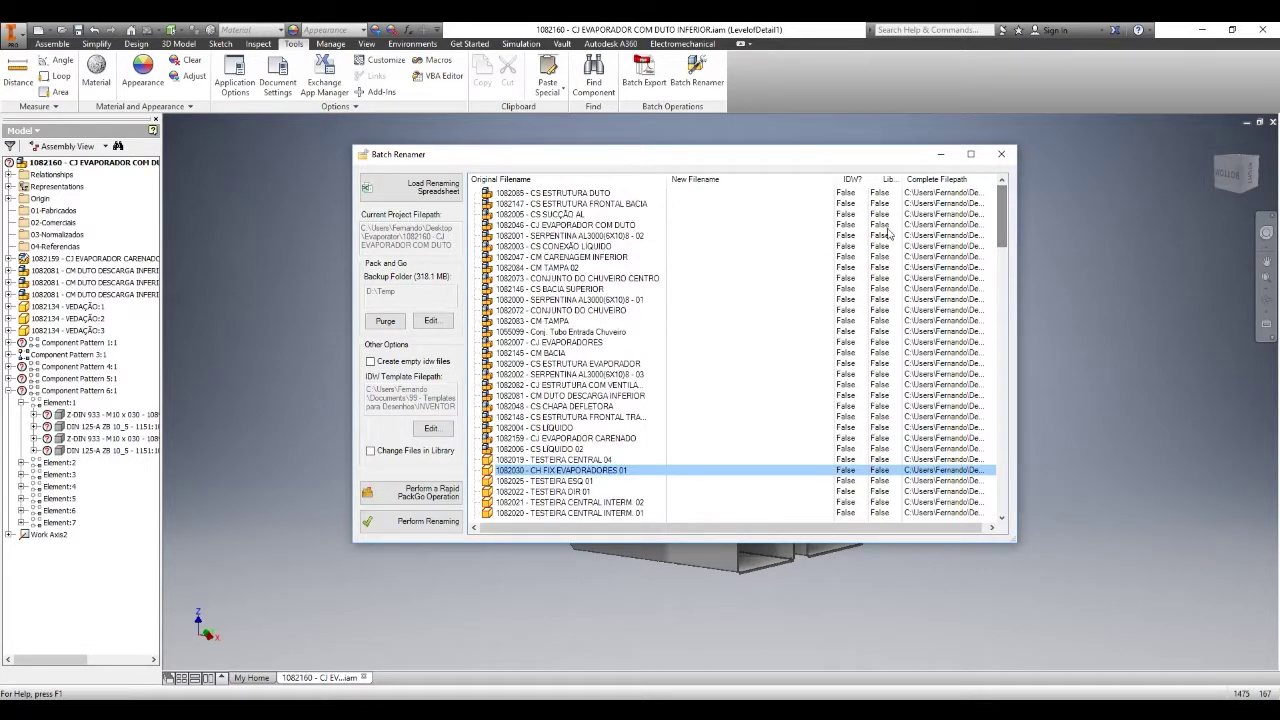
Step: Load Import Filenames to Excel.csv from the Evaporator folder as the renaming spreadsheet in the Batch Renamer
click(436, 192)
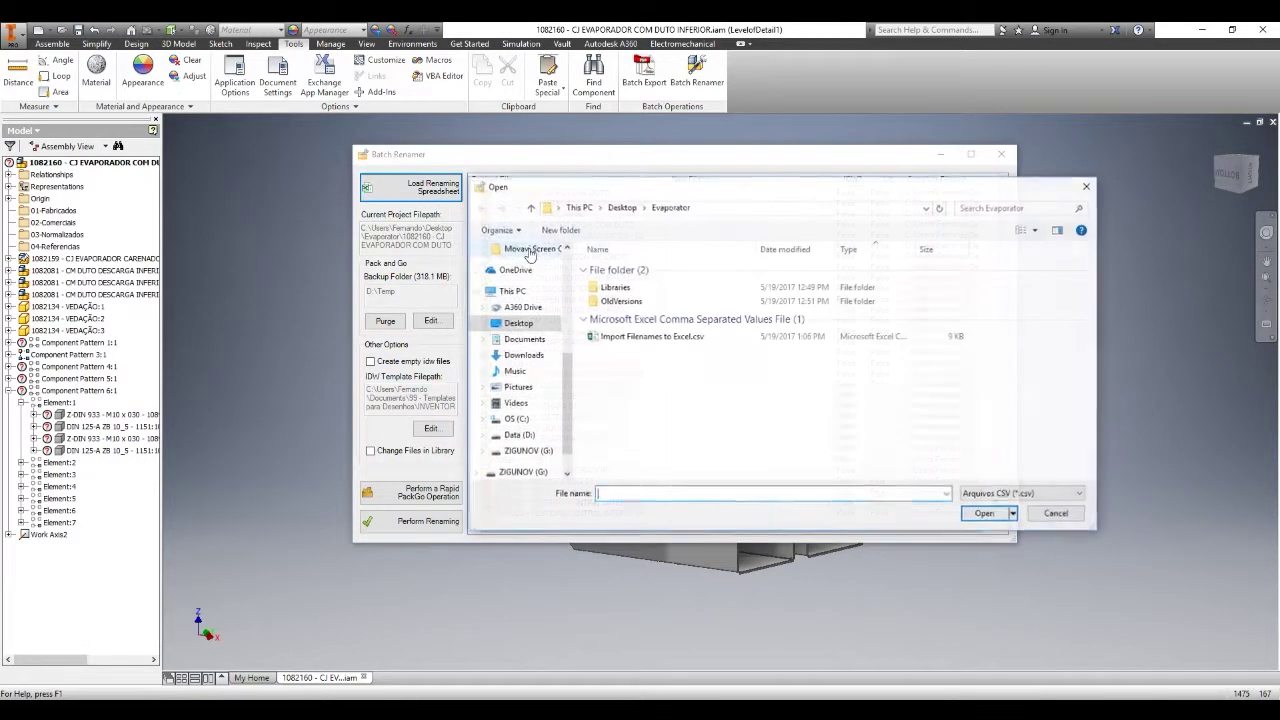
double_click(676, 342)
drag(765, 294, 274, 298)
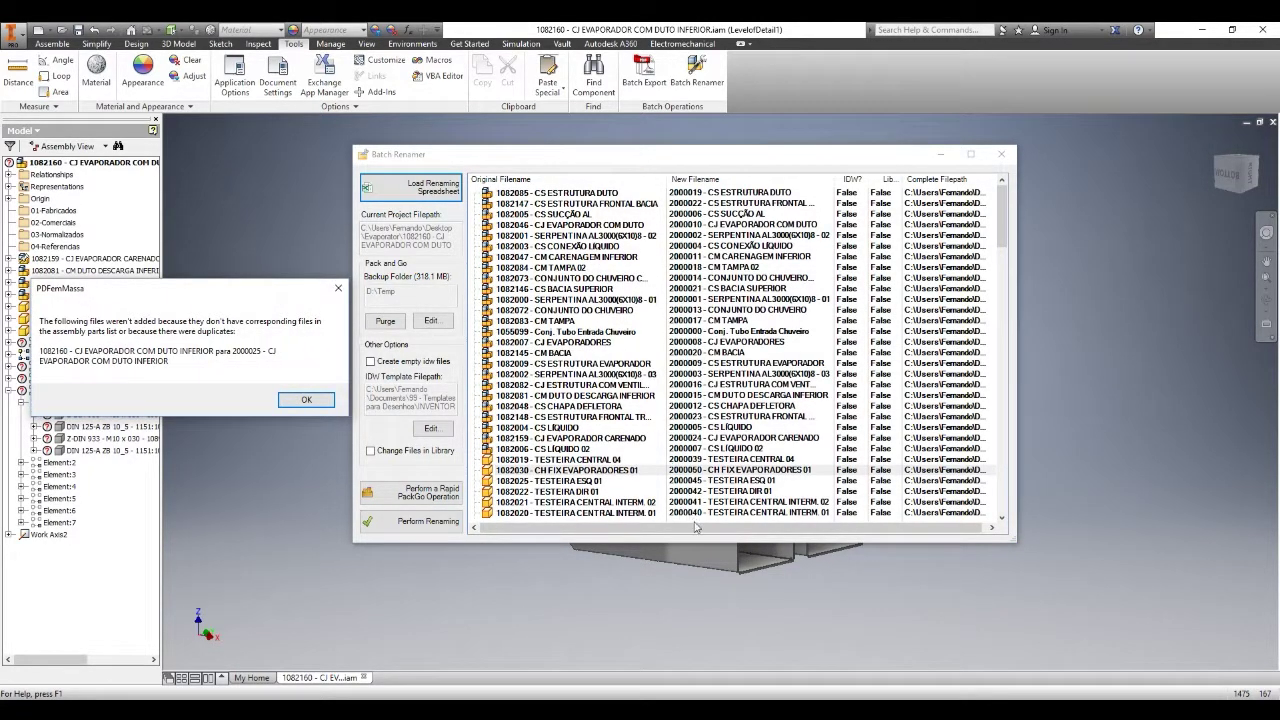
drag(225, 298, 842, 209)
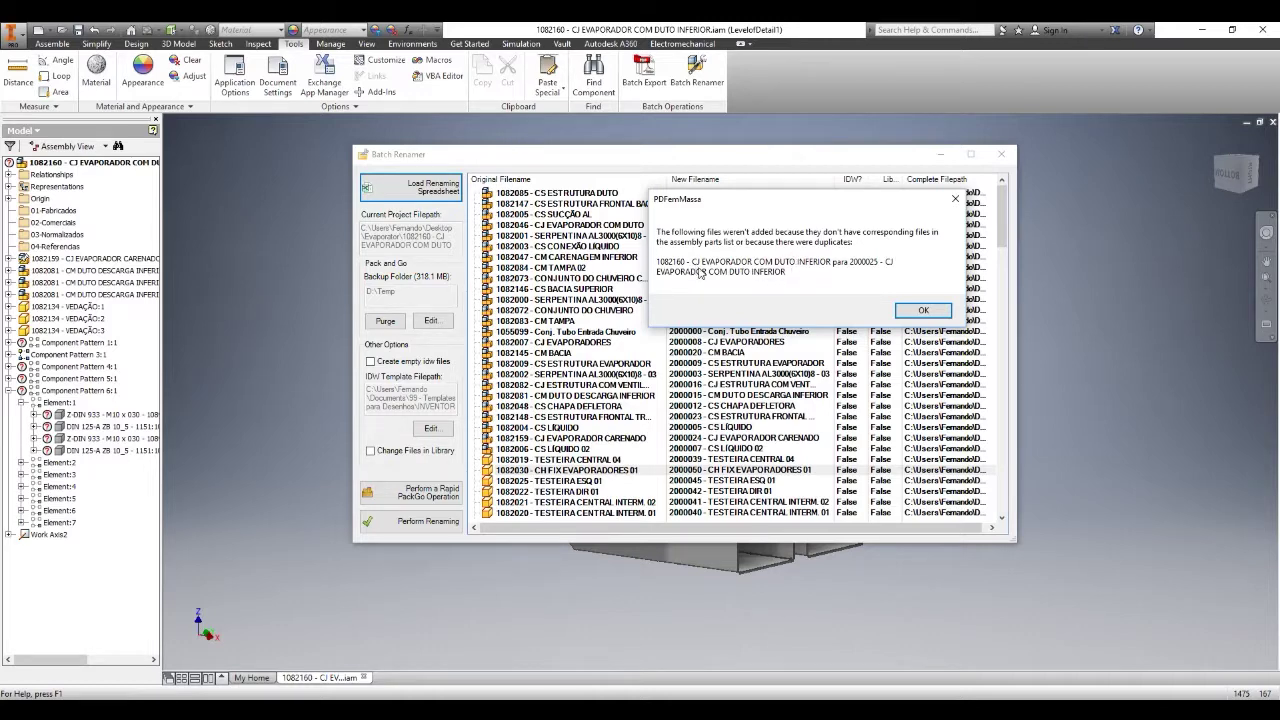
drag(733, 208, 629, 189)
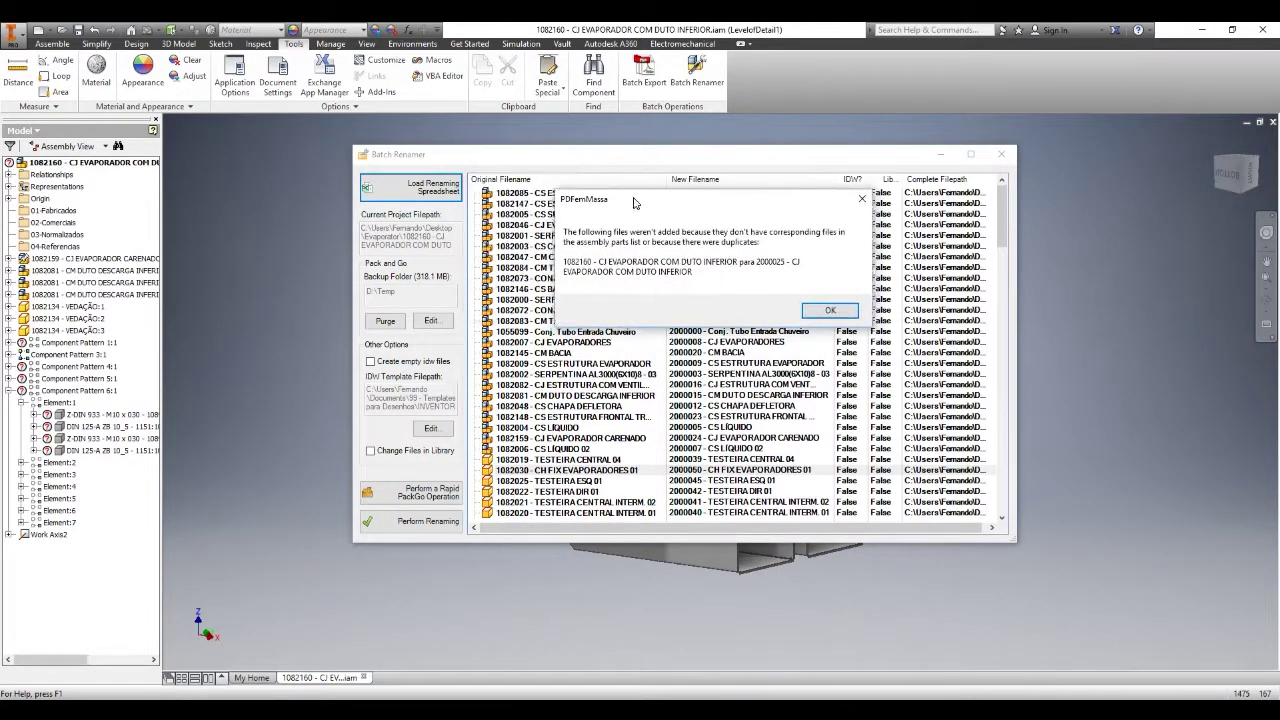
click(835, 314)
Step: Look through the loaded original and new filenames, including the 5755 - REBITE row, and the backup and IDW options
drag(1003, 215, 968, 374)
click(516, 342)
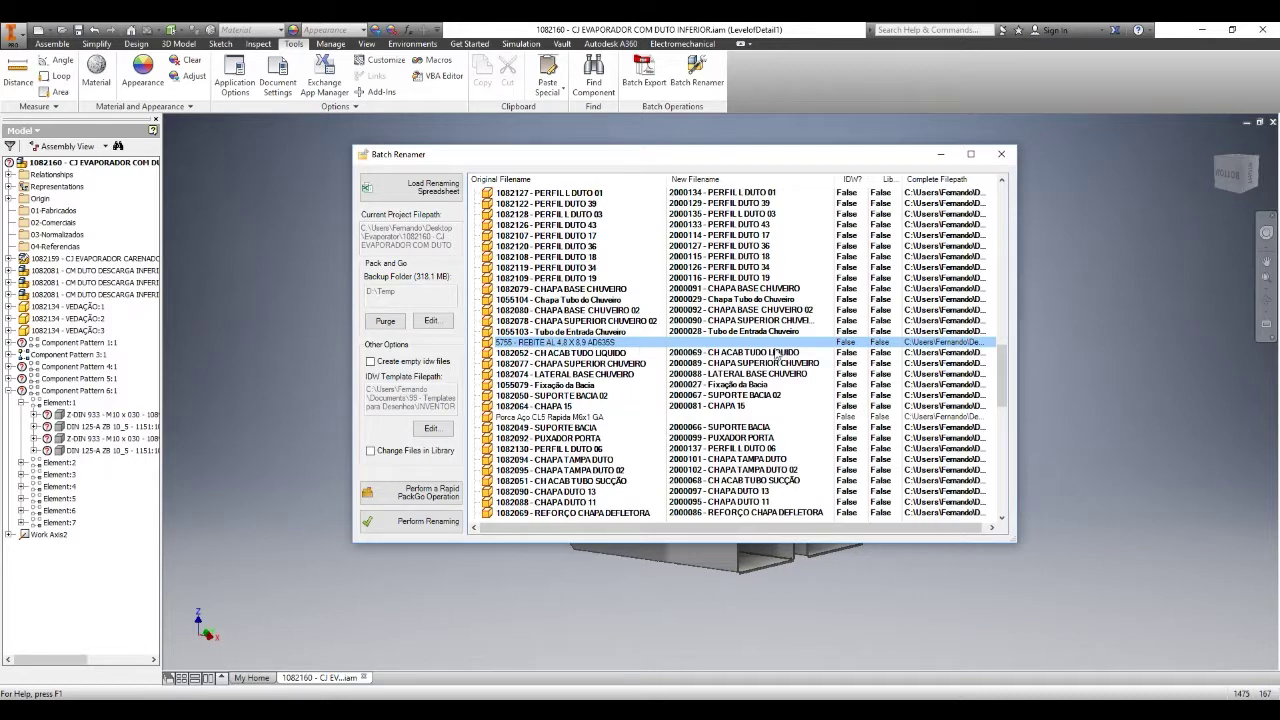
drag(1001, 373, 1001, 205)
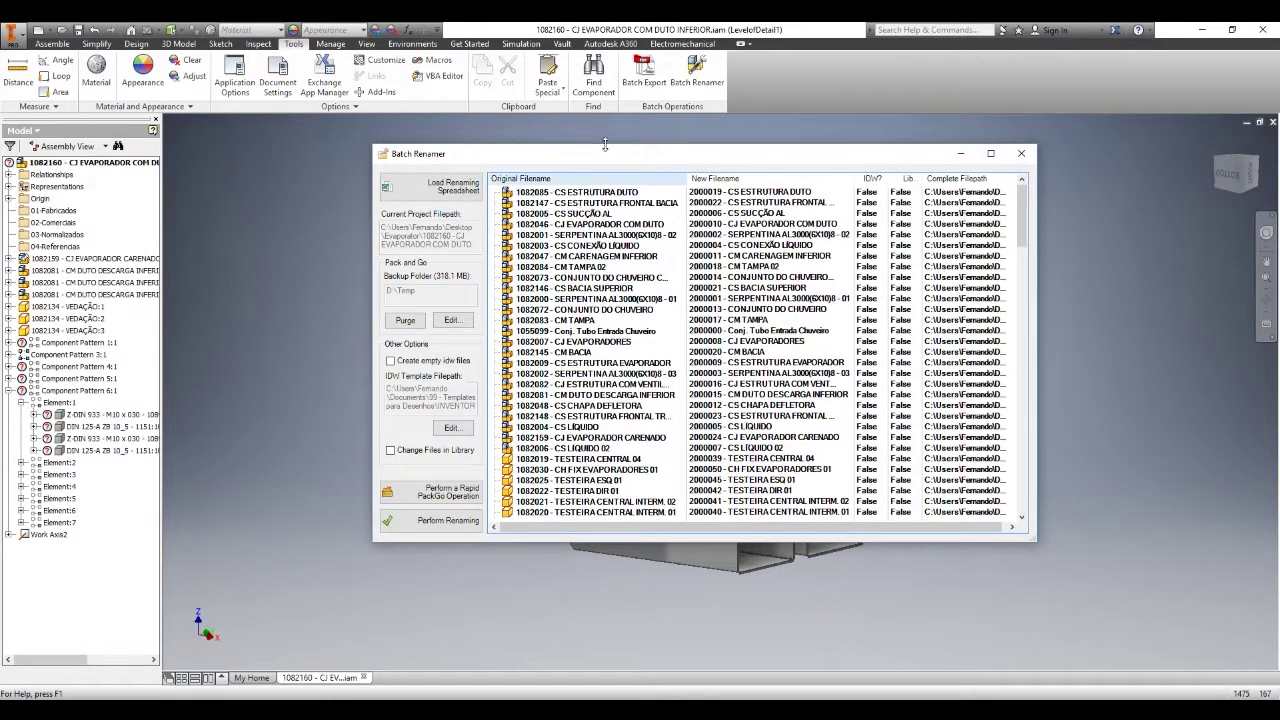
drag(603, 156, 618, 193)
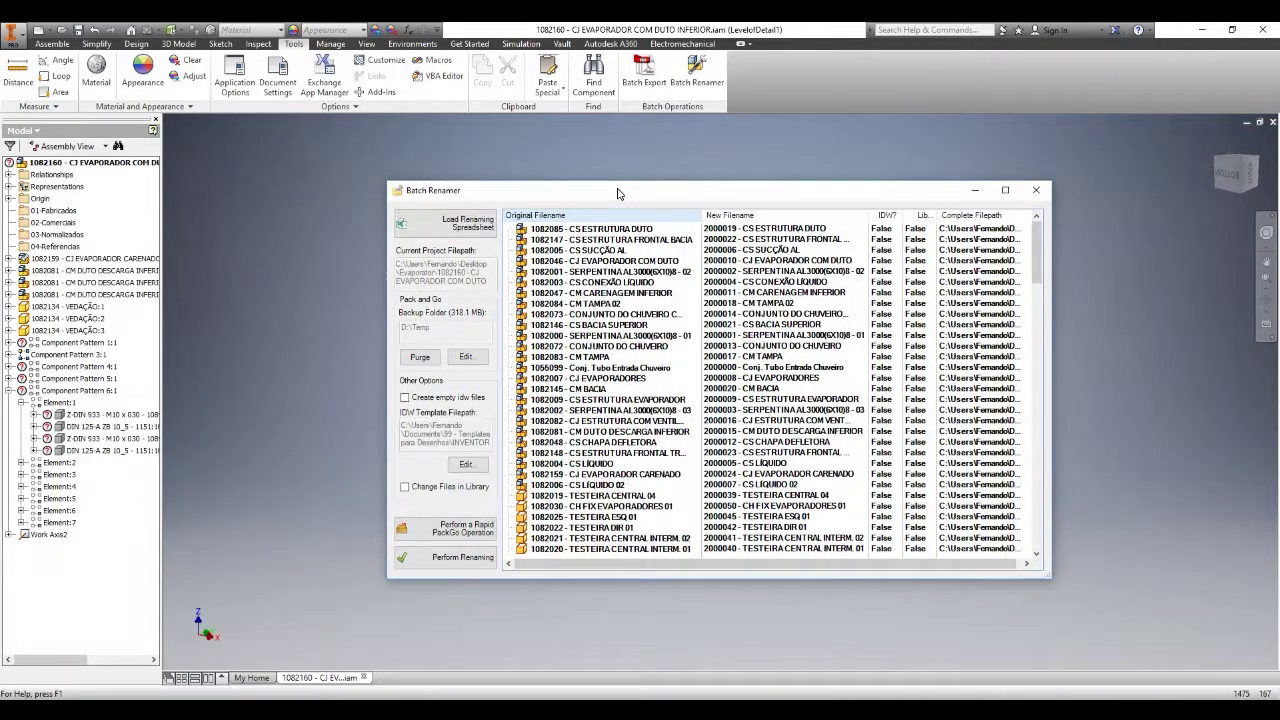
drag(477, 196, 478, 162)
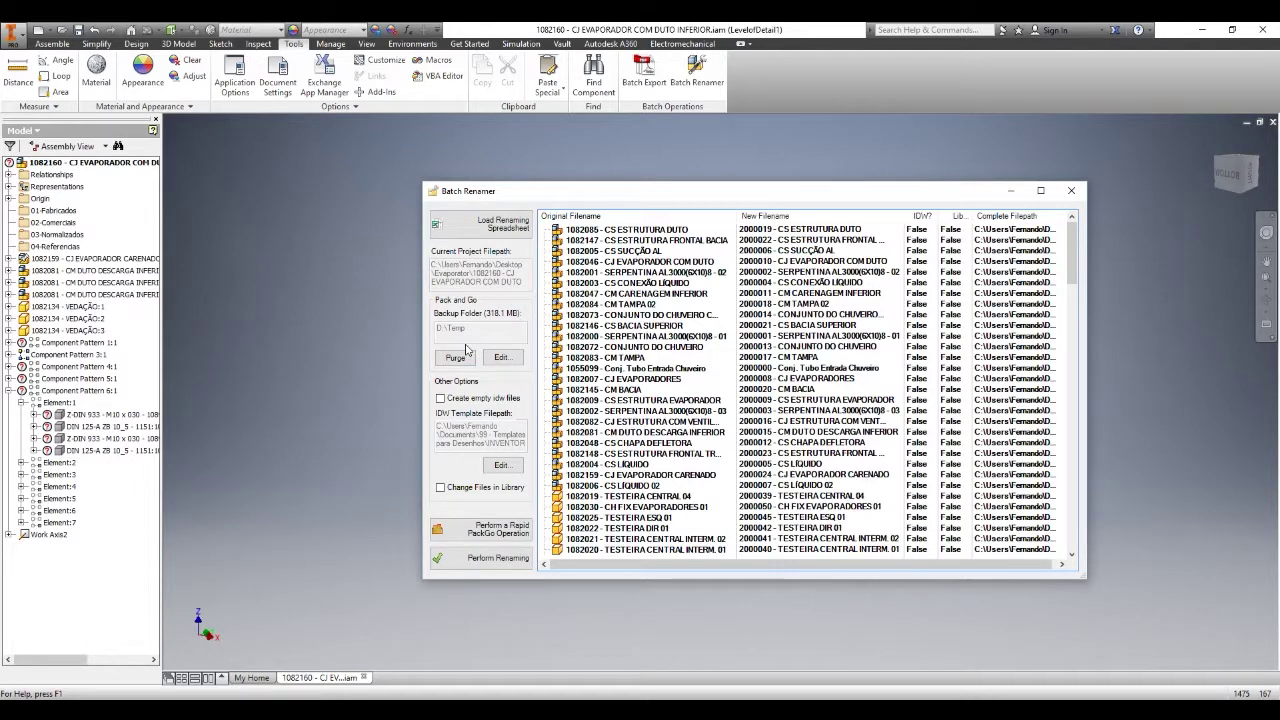
drag(494, 193, 518, 163)
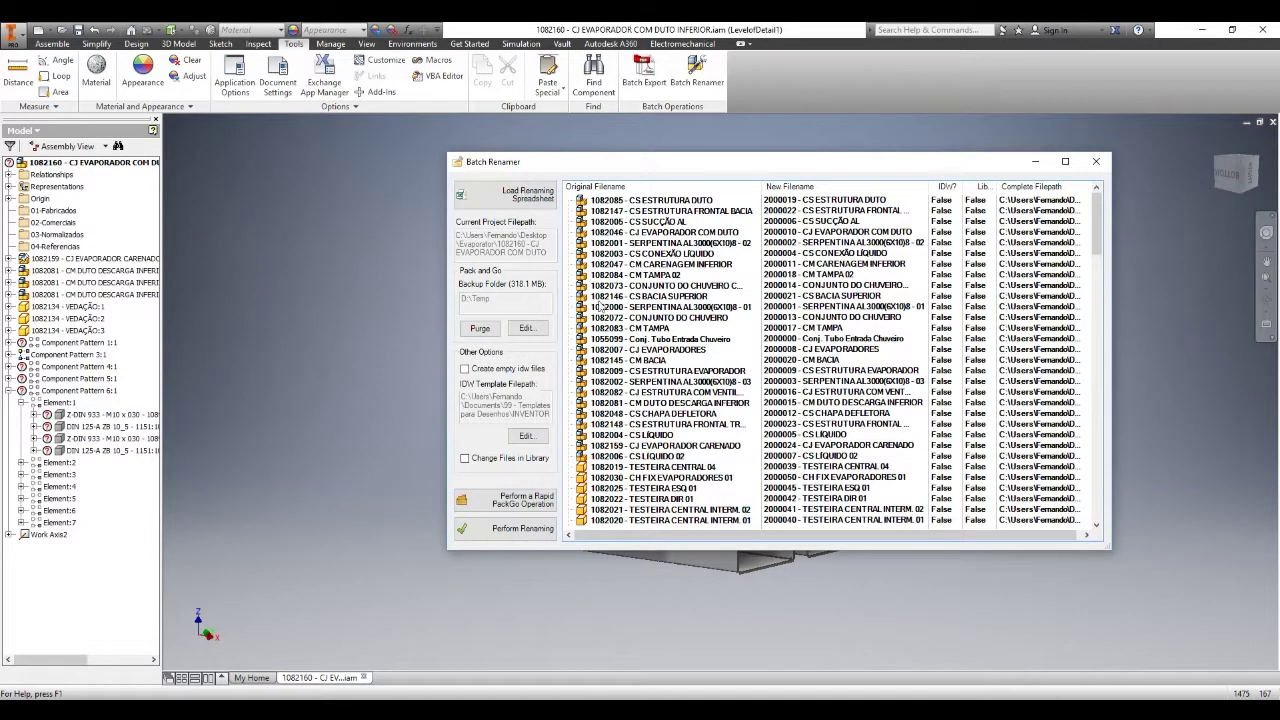
click(492, 374)
mouse_move(1093, 225)
mouse_down()
mouse_move(1094, 262)
mouse_move(1094, 218)
mouse_up()
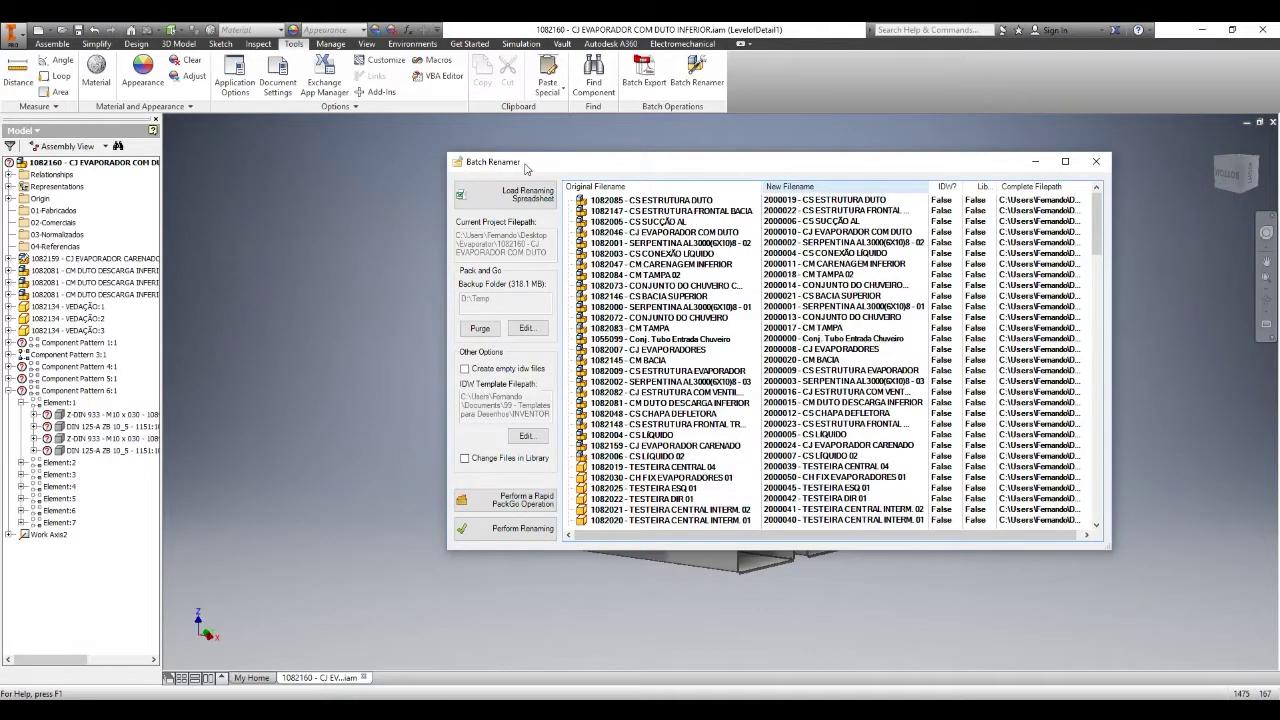
drag(535, 169, 543, 171)
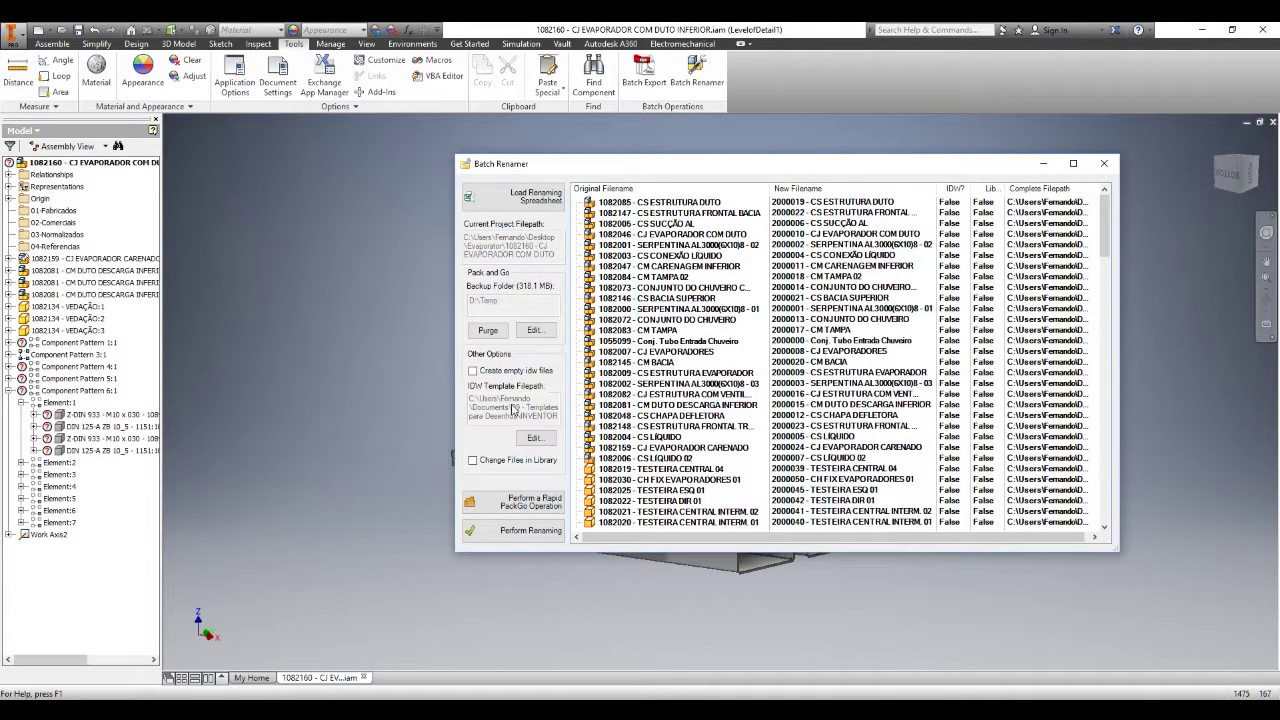
drag(519, 165, 474, 148)
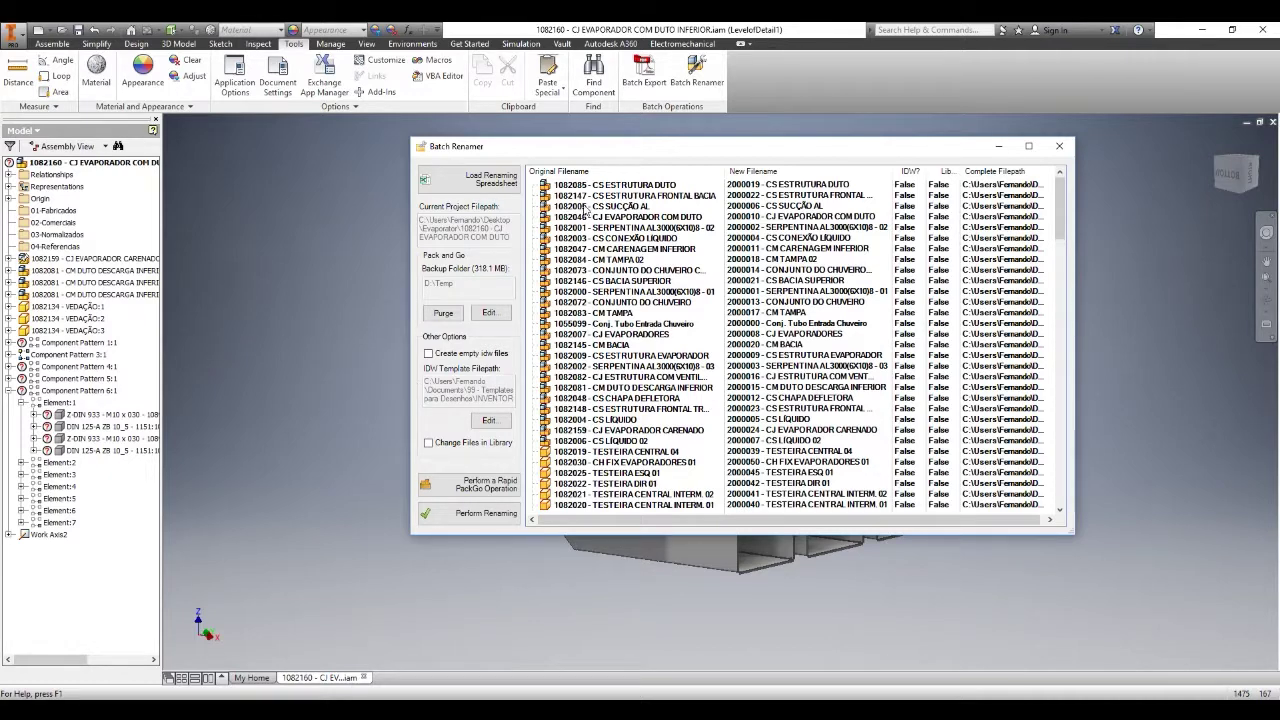
Step: Try switching the Change Files in Library option on and back off
click(700, 217)
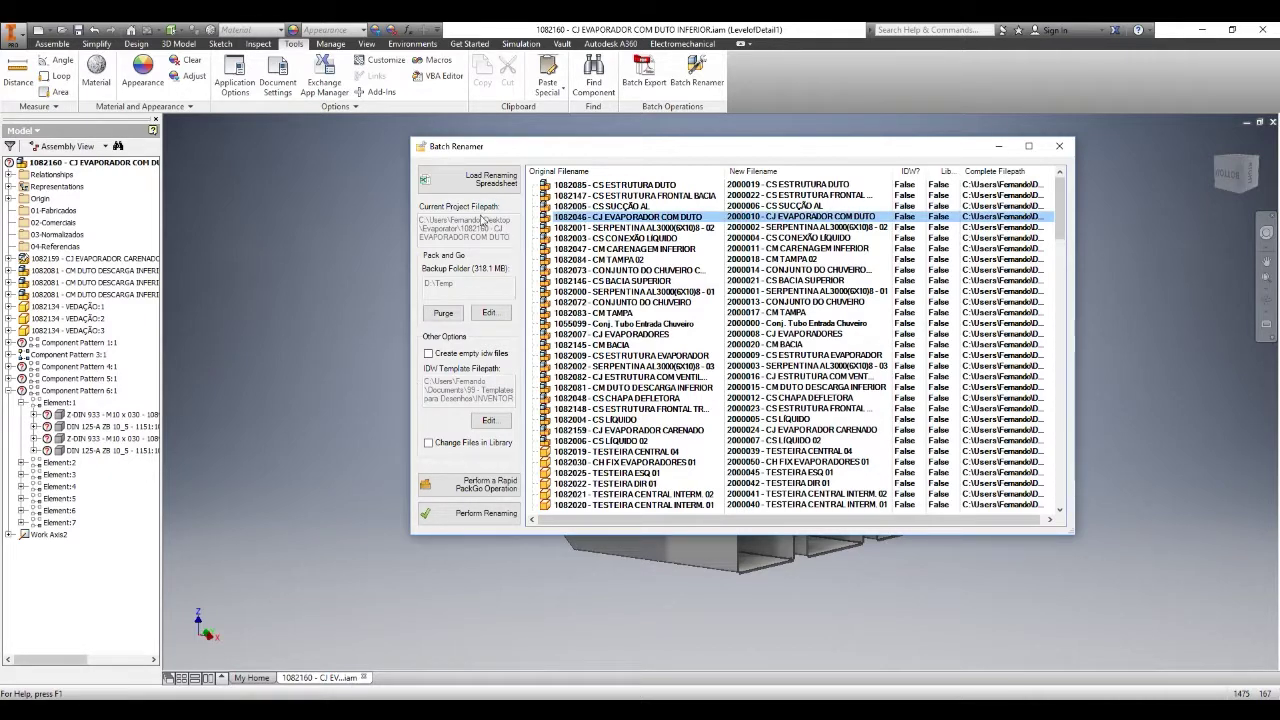
click(436, 453)
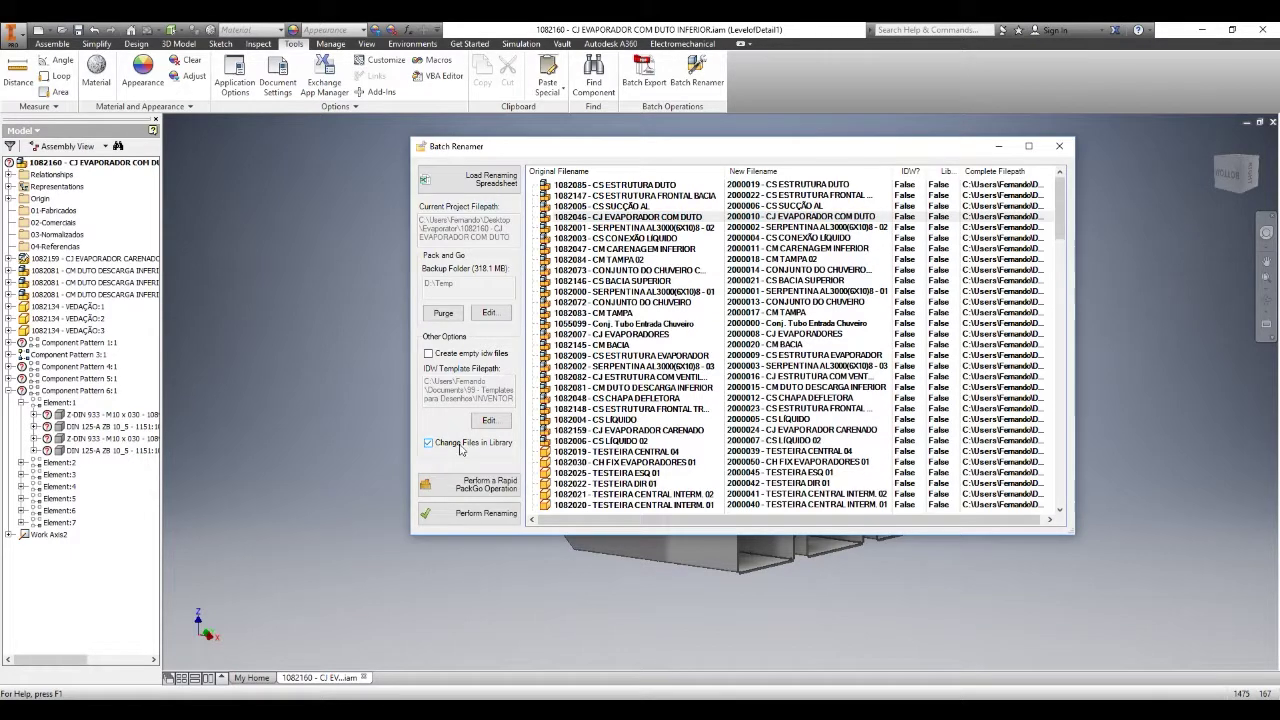
click(491, 446)
click(442, 451)
click(445, 449)
scroll(1065, 215, down, 1)
scroll(1065, 215, up, 1)
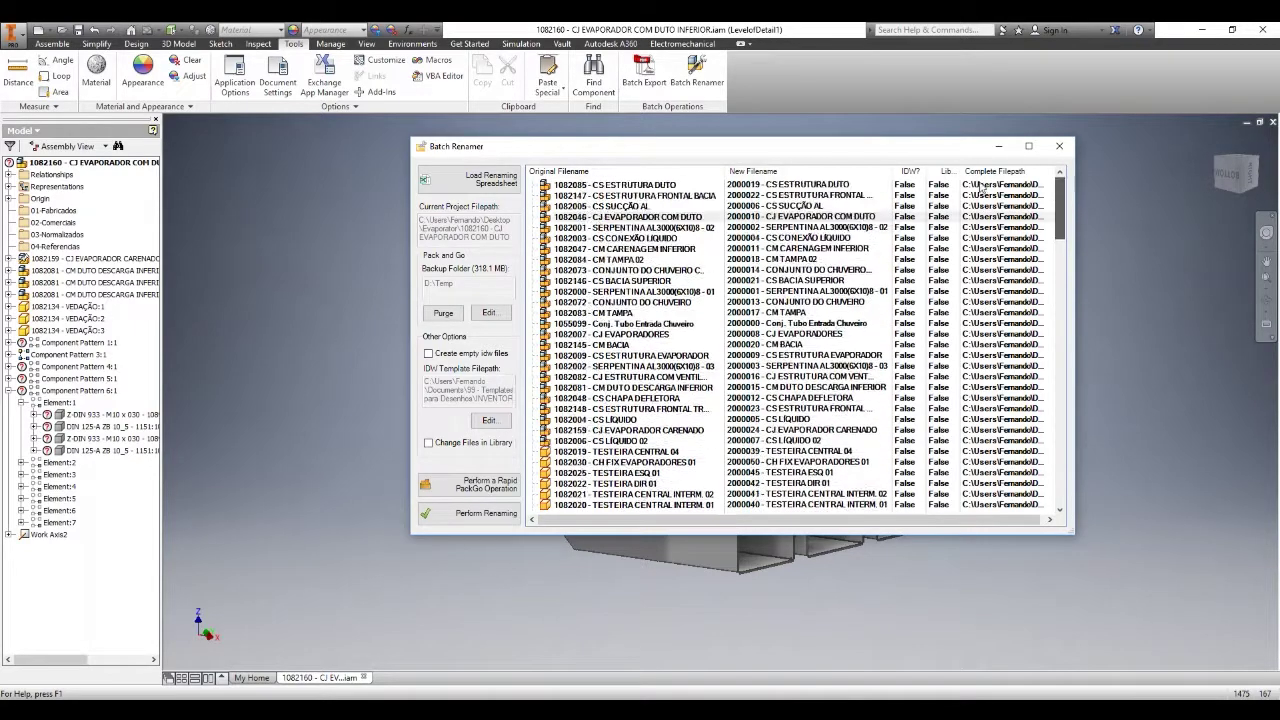
Step: Widen the Library? column and examine which files in the renaming list are flagged as library files
click(948, 207)
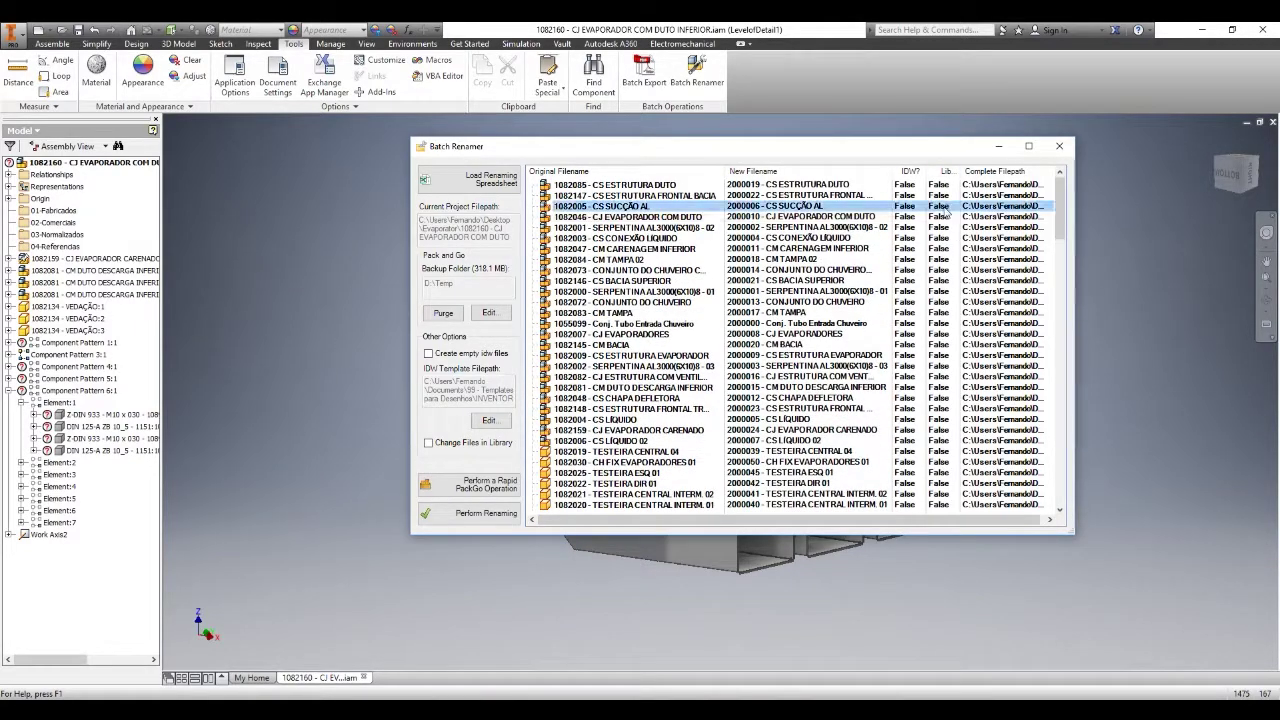
drag(960, 171, 971, 170)
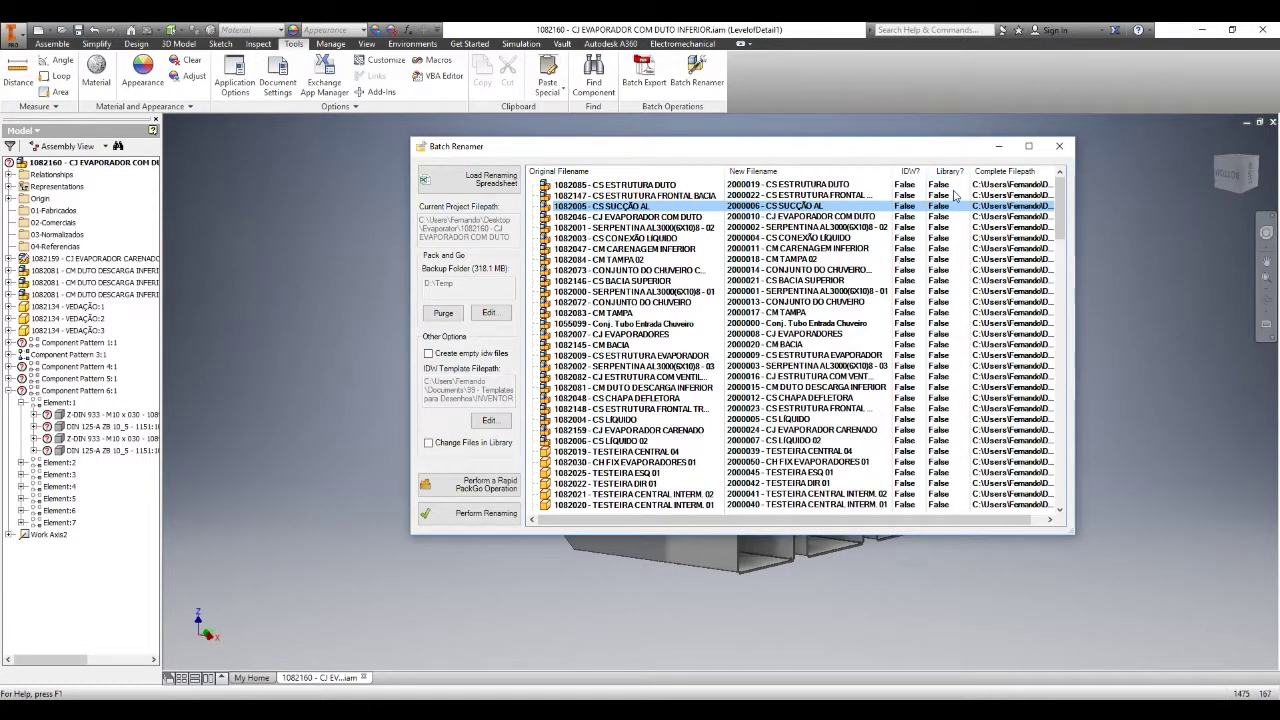
click(955, 356)
scroll(955, 360, down, 5)
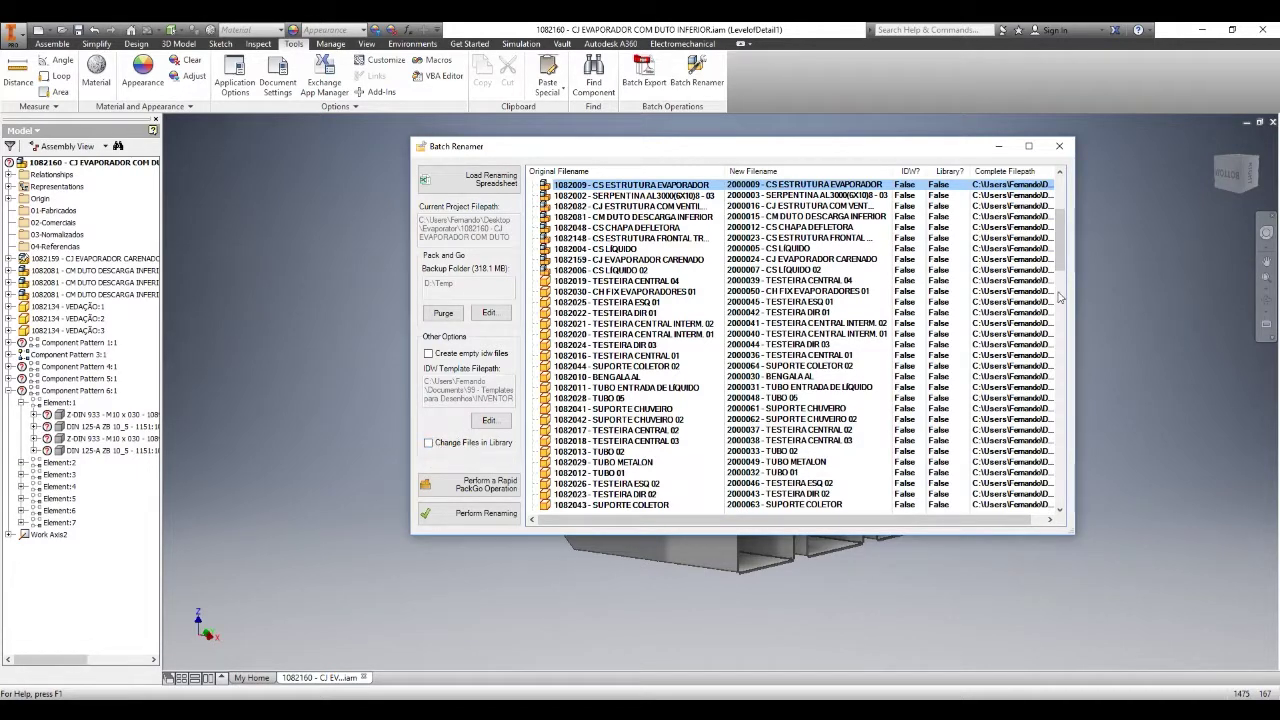
click(917, 262)
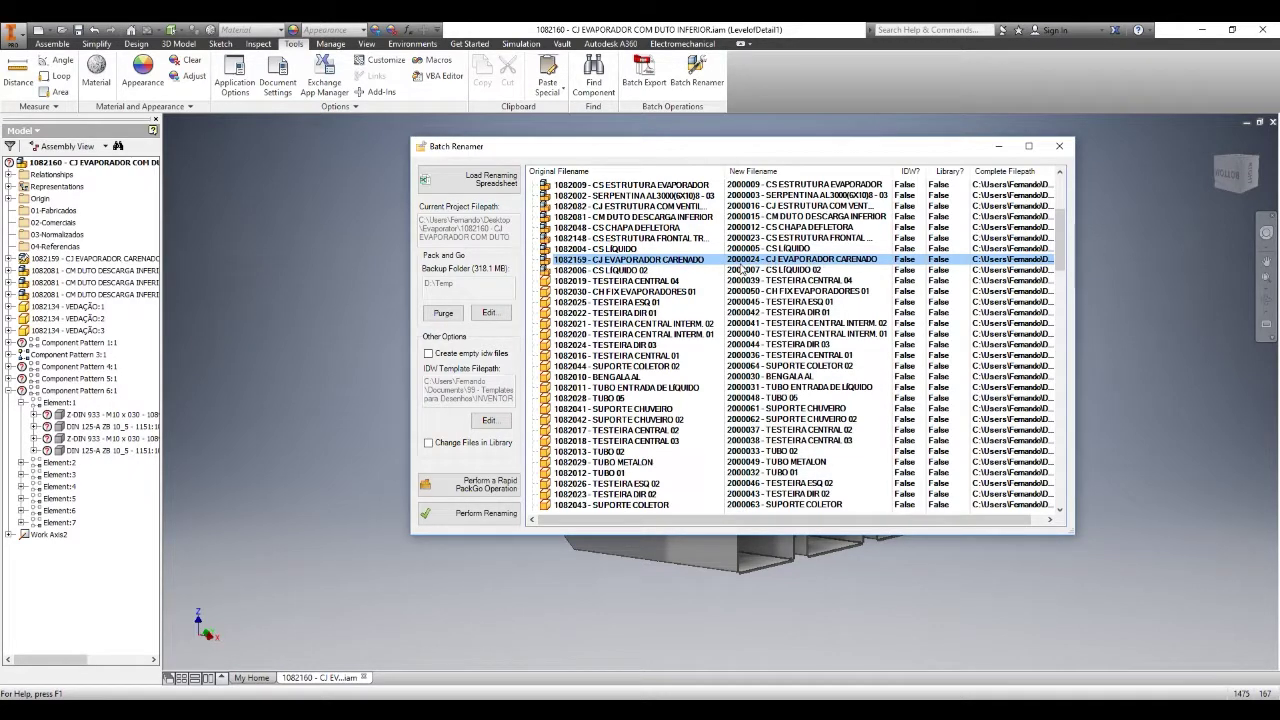
click(953, 271)
drag(1058, 238, 1096, 260)
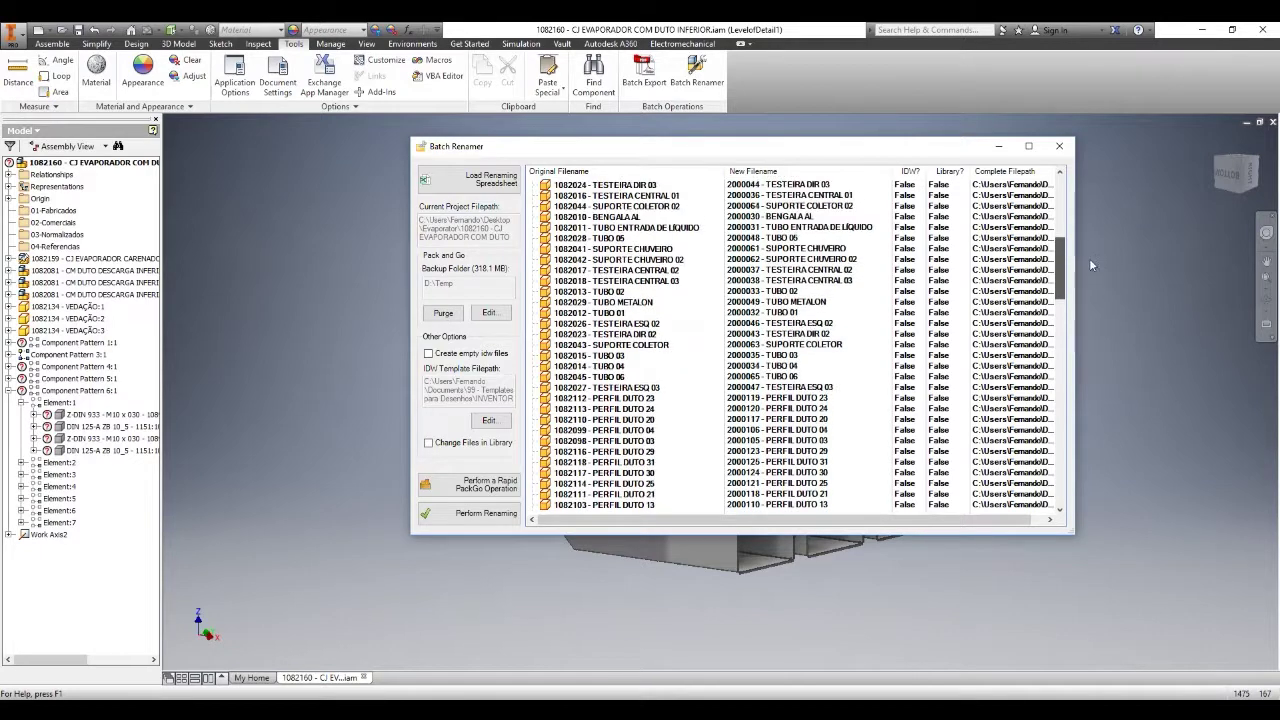
scroll(882, 330, down, 15)
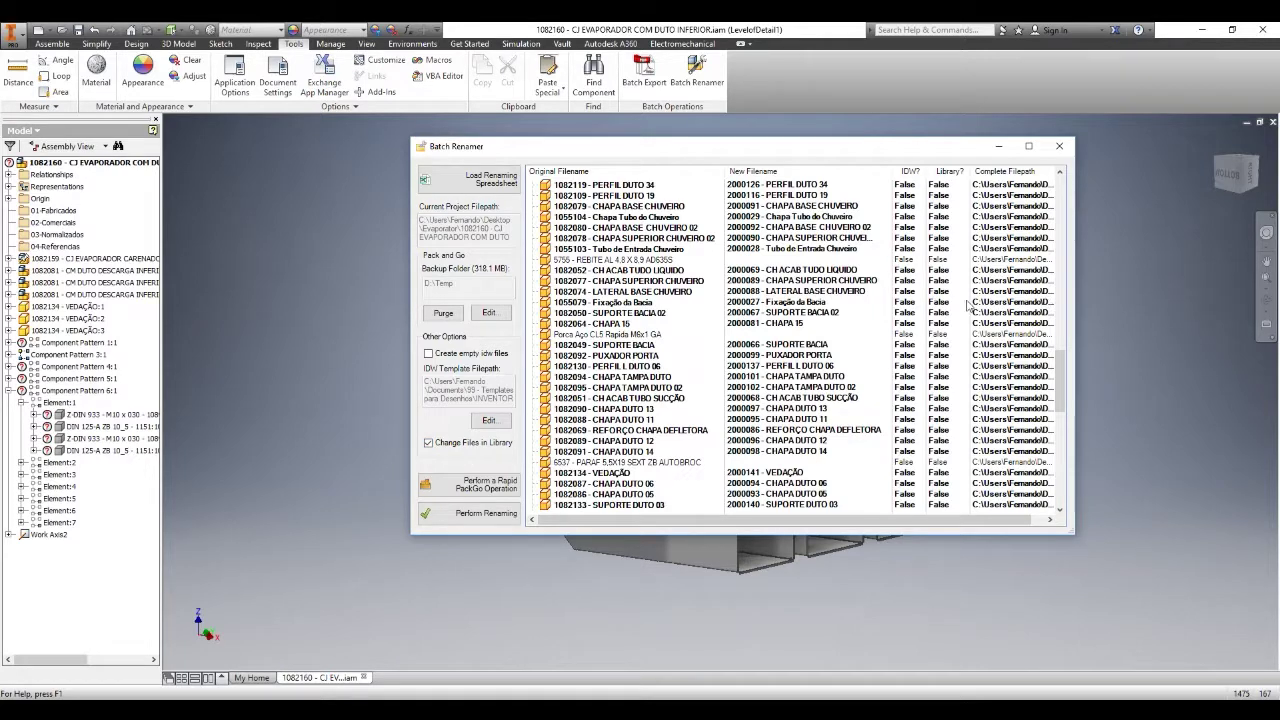
Step: Turn off Change Files in Library and perform the renaming, agreeing to save and close the current assembly
click(469, 448)
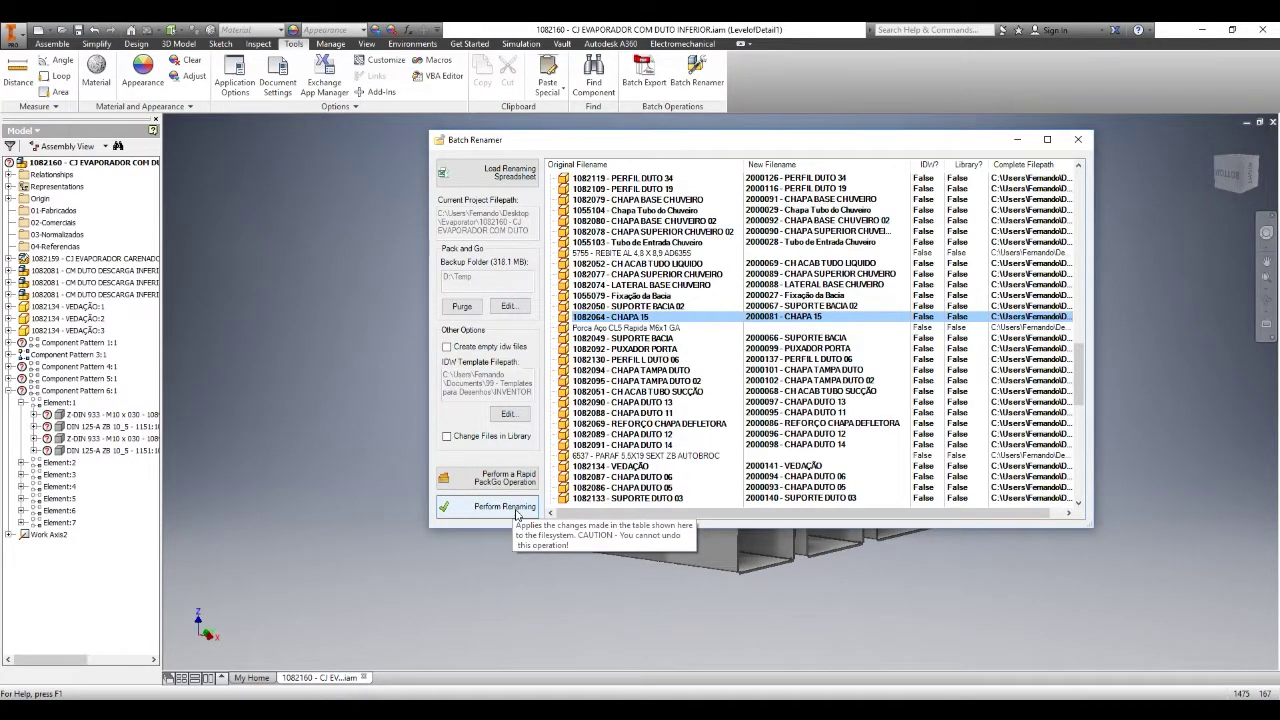
click(516, 510)
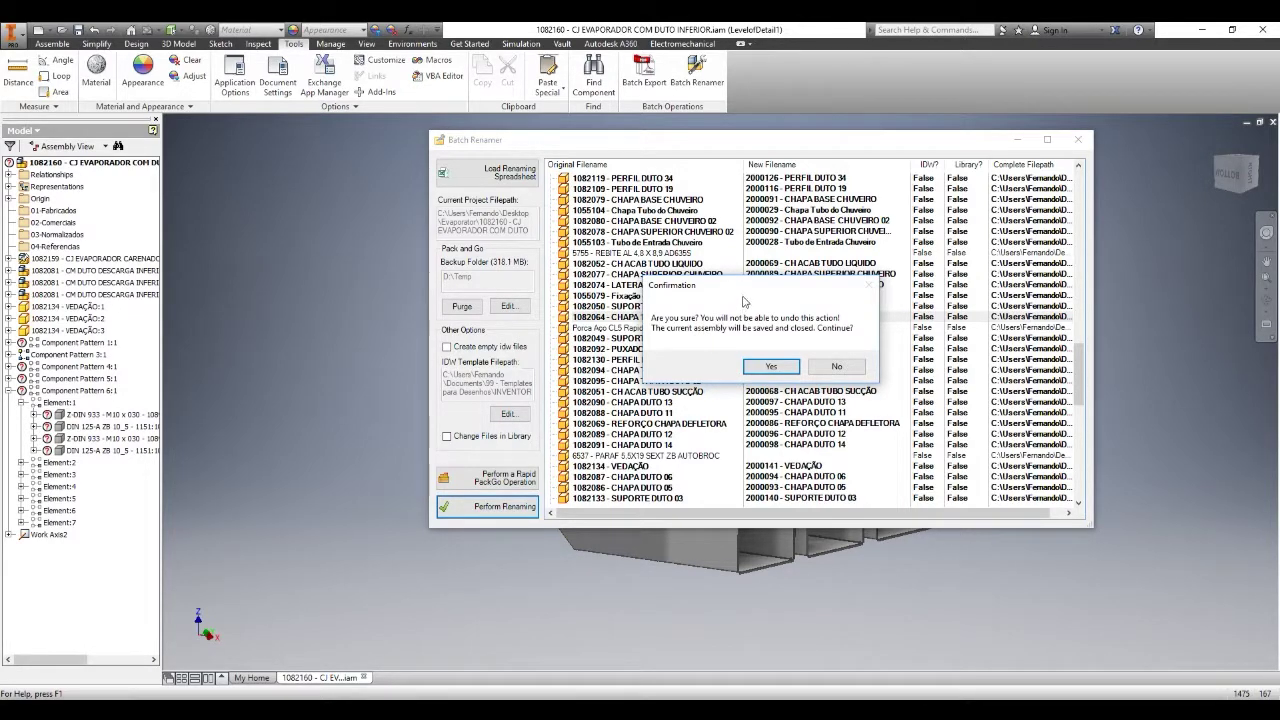
drag(744, 298, 626, 336)
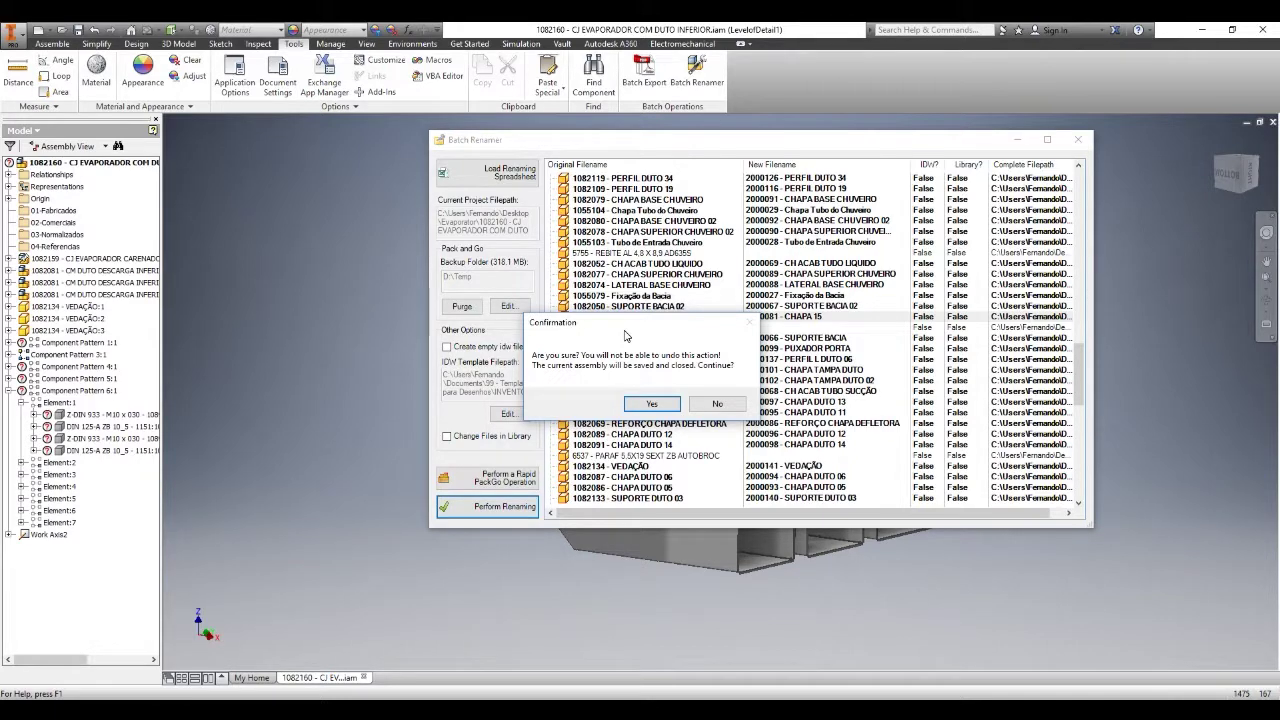
drag(626, 336, 620, 336)
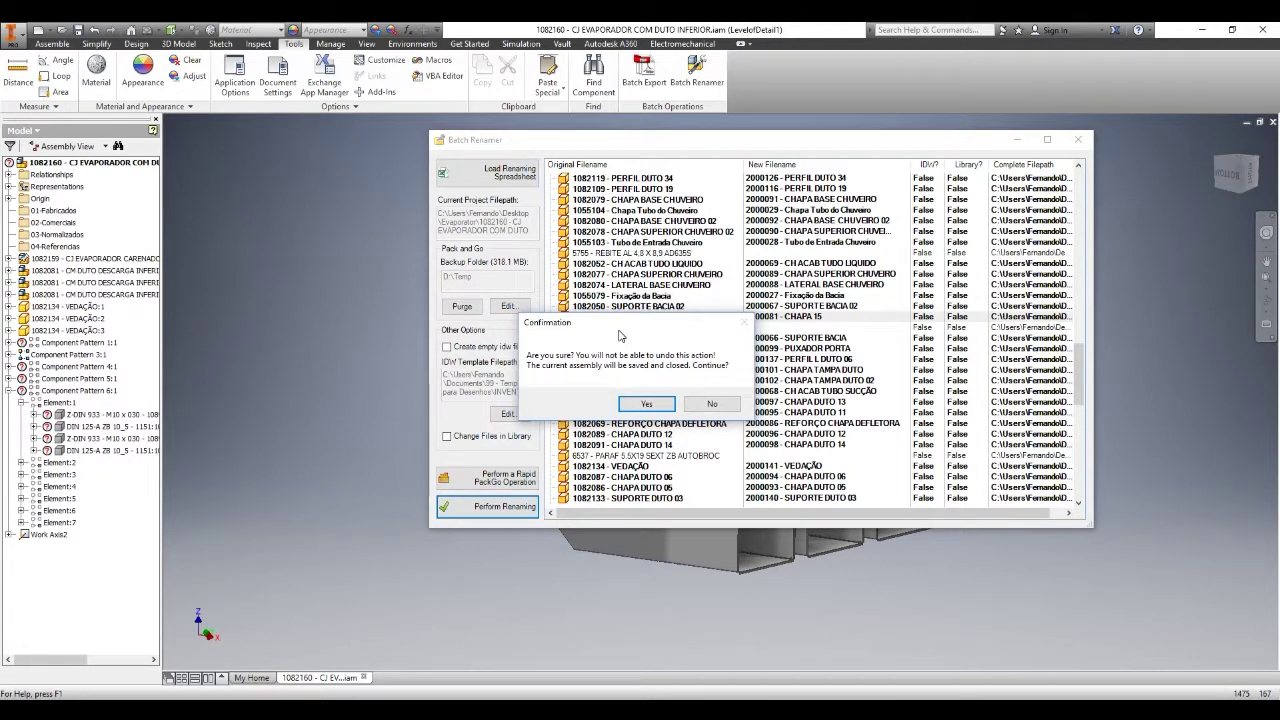
drag(620, 336, 600, 330)
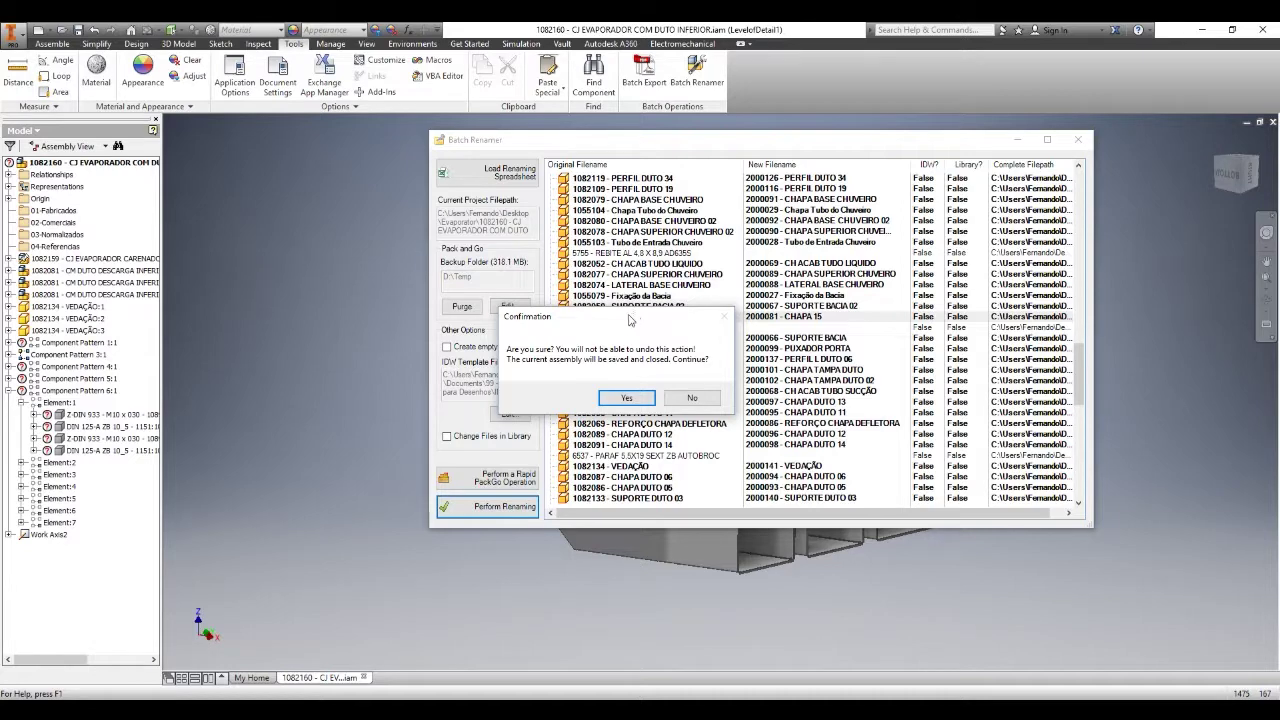
drag(620, 323, 671, 323)
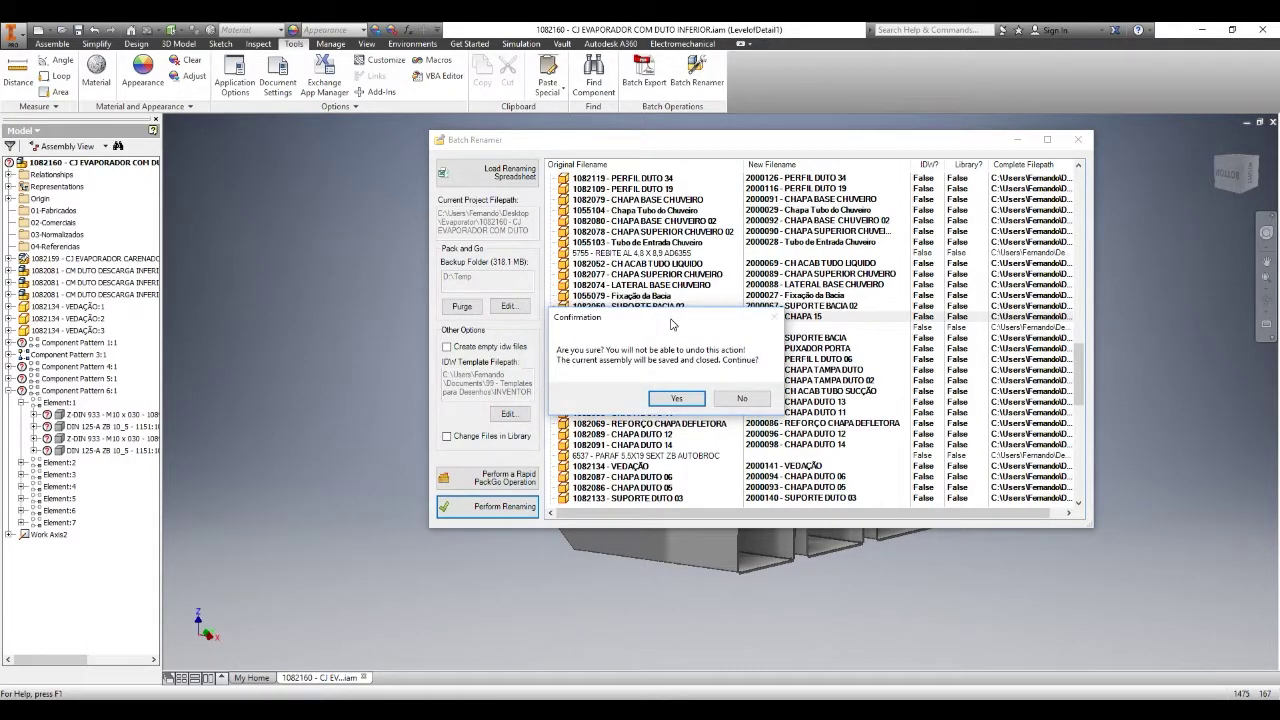
drag(671, 323, 685, 291)
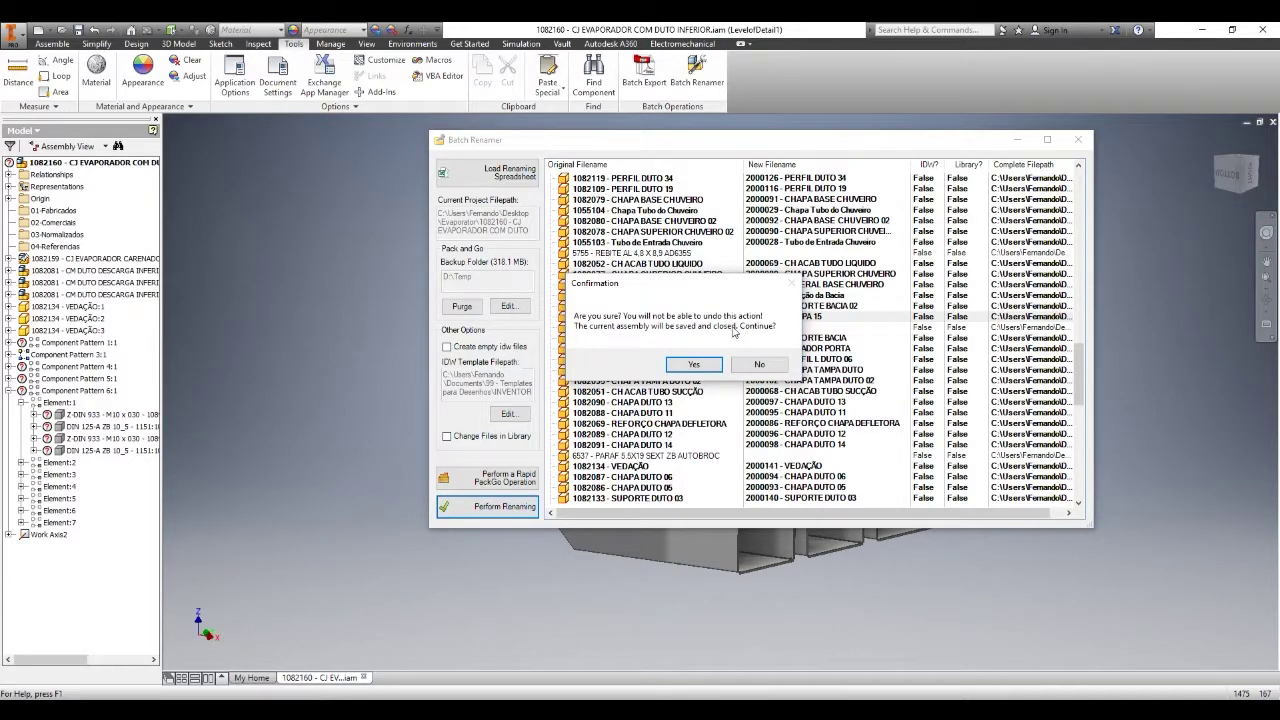
drag(700, 288, 676, 295)
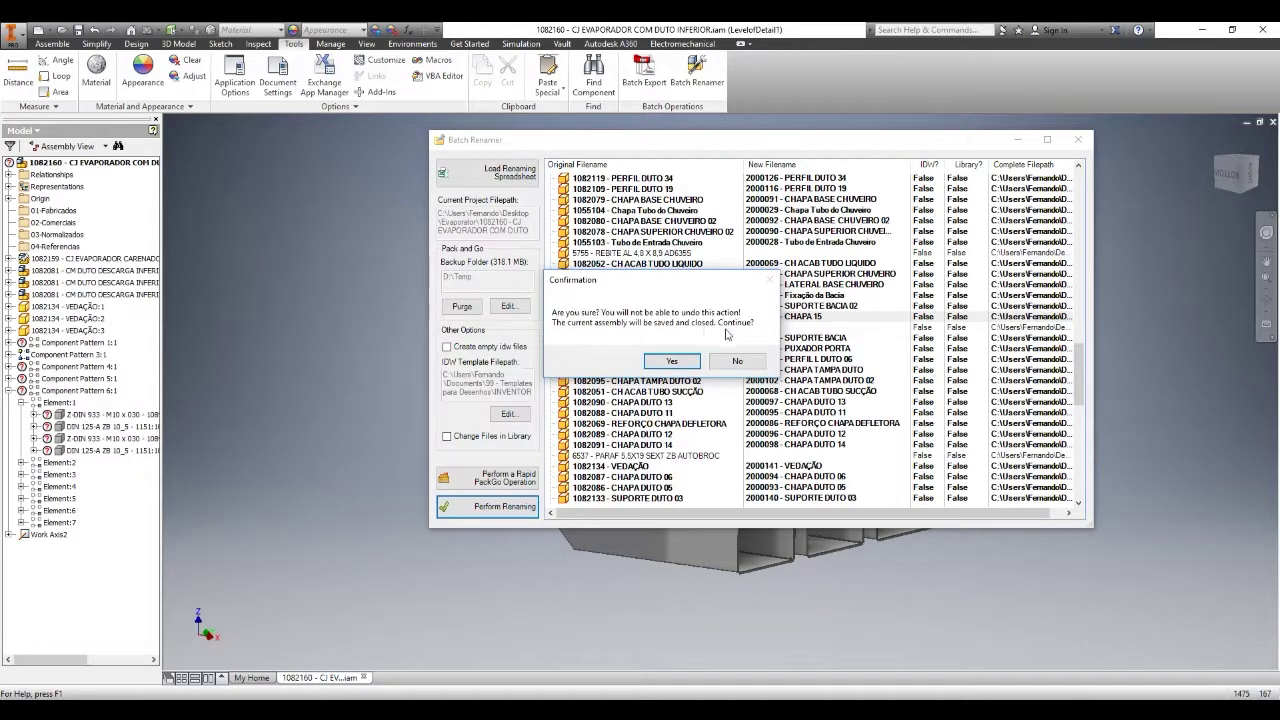
click(674, 370)
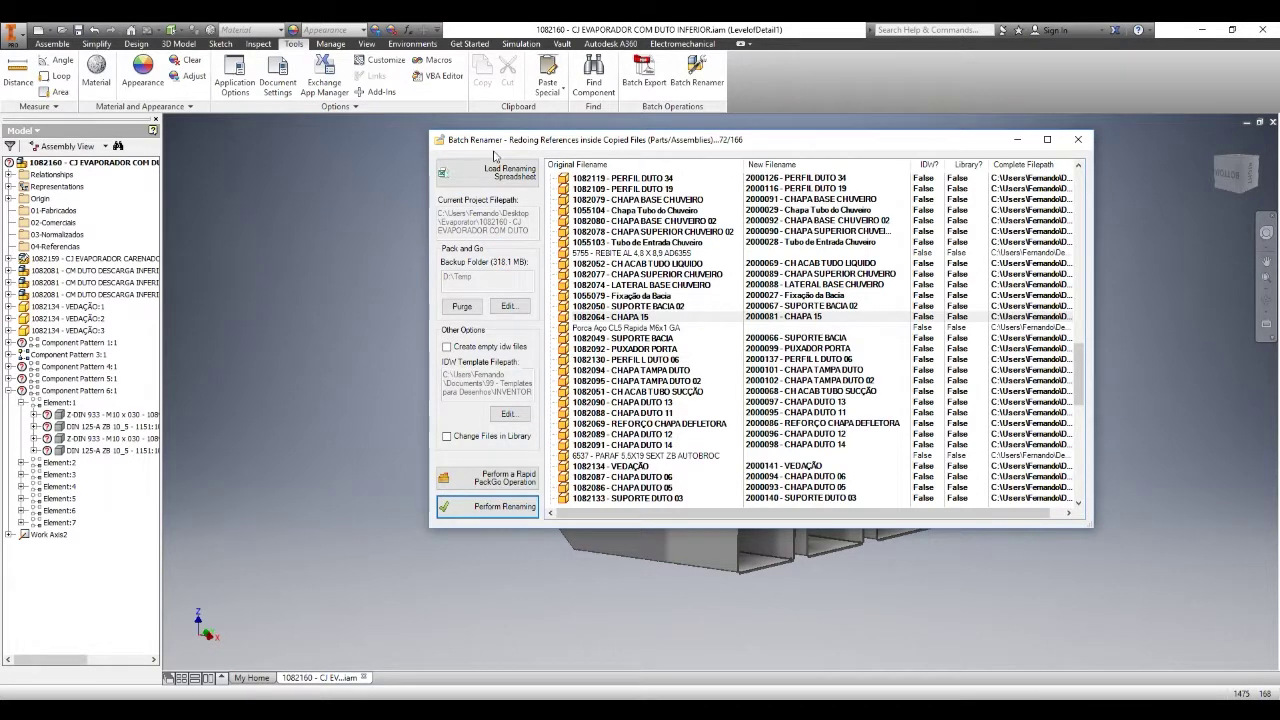
Step: Switch to the Evaporator folder in File Explorer and group its files by type
key(alt+Tab)
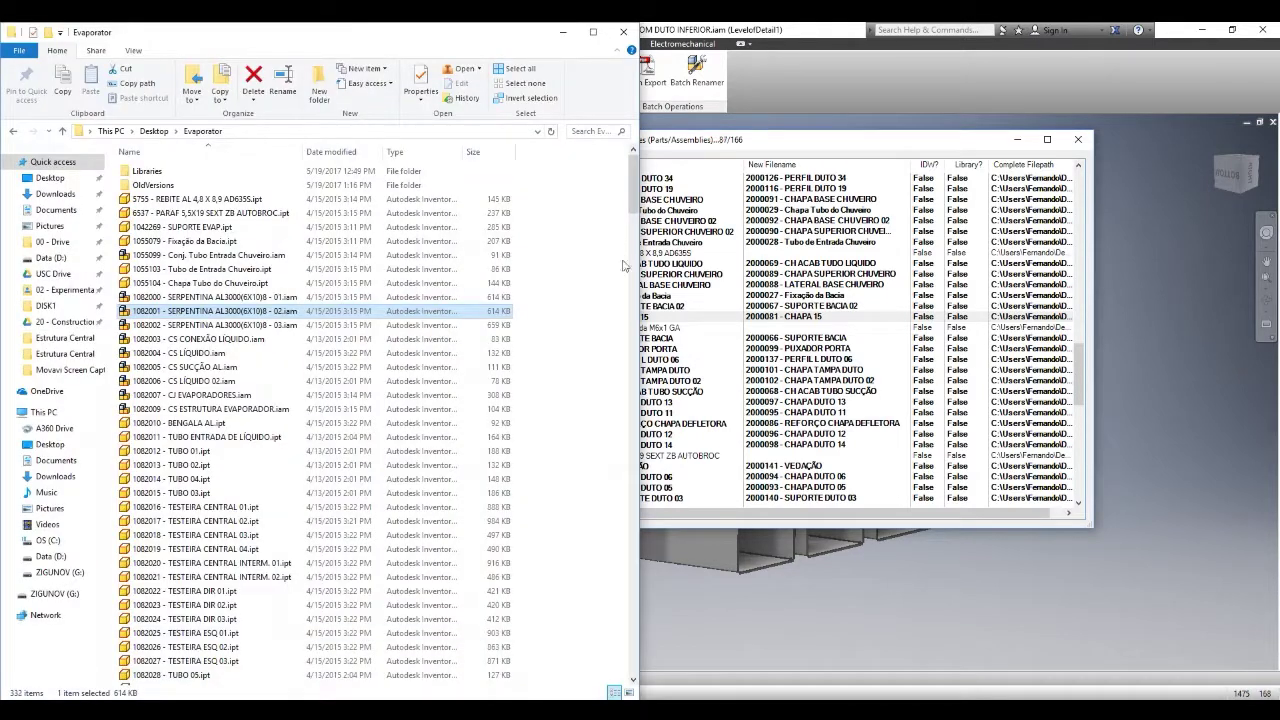
drag(633, 185, 633, 205)
right_click(594, 218)
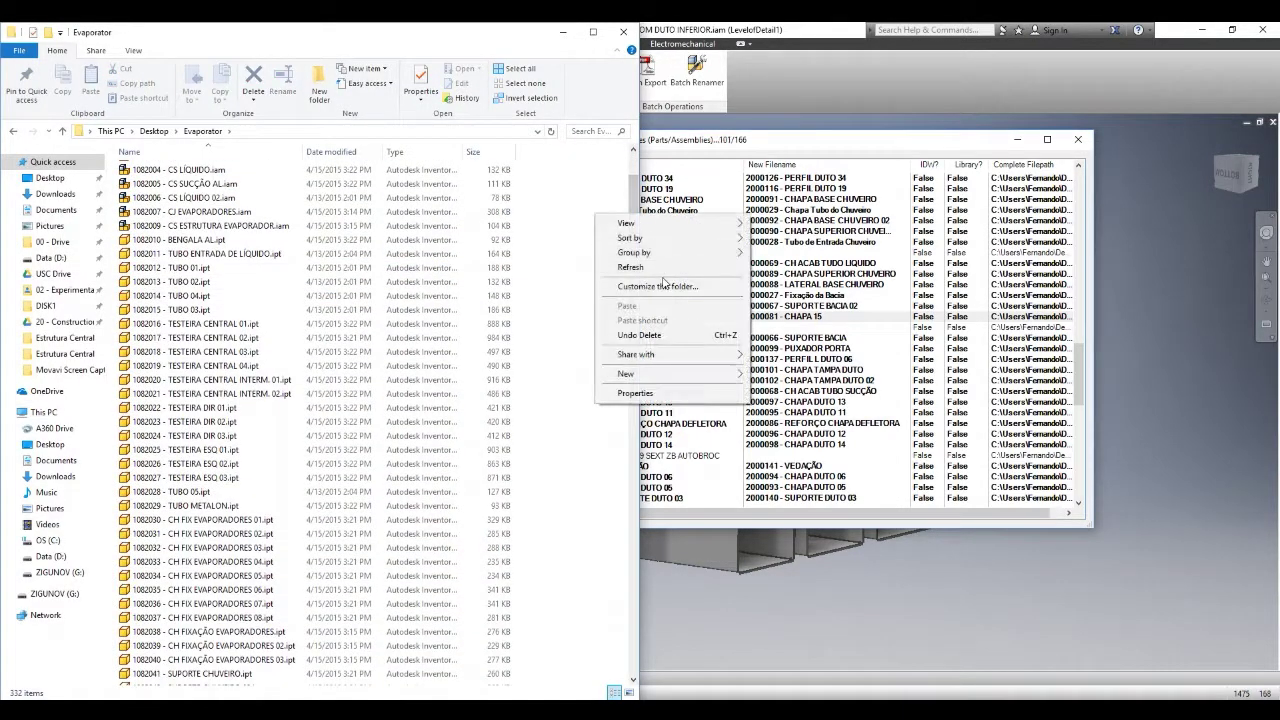
mouse_move(625, 247)
click(776, 278)
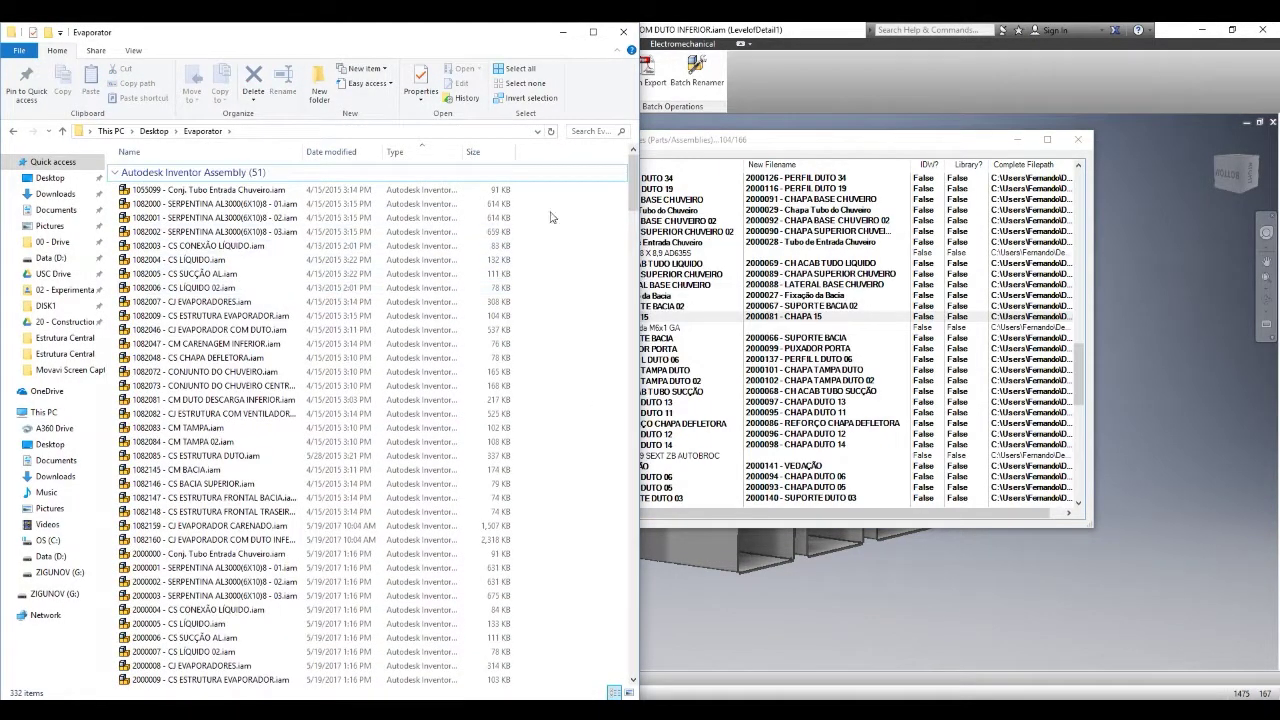
Step: Look through the Autodesk Inventor Assembly group and mark the new copies from 2000000 to 2000024 for comparison with the originals
mouse_move(633, 180)
mouse_down()
mouse_move(633, 205)
mouse_move(633, 190)
mouse_up()
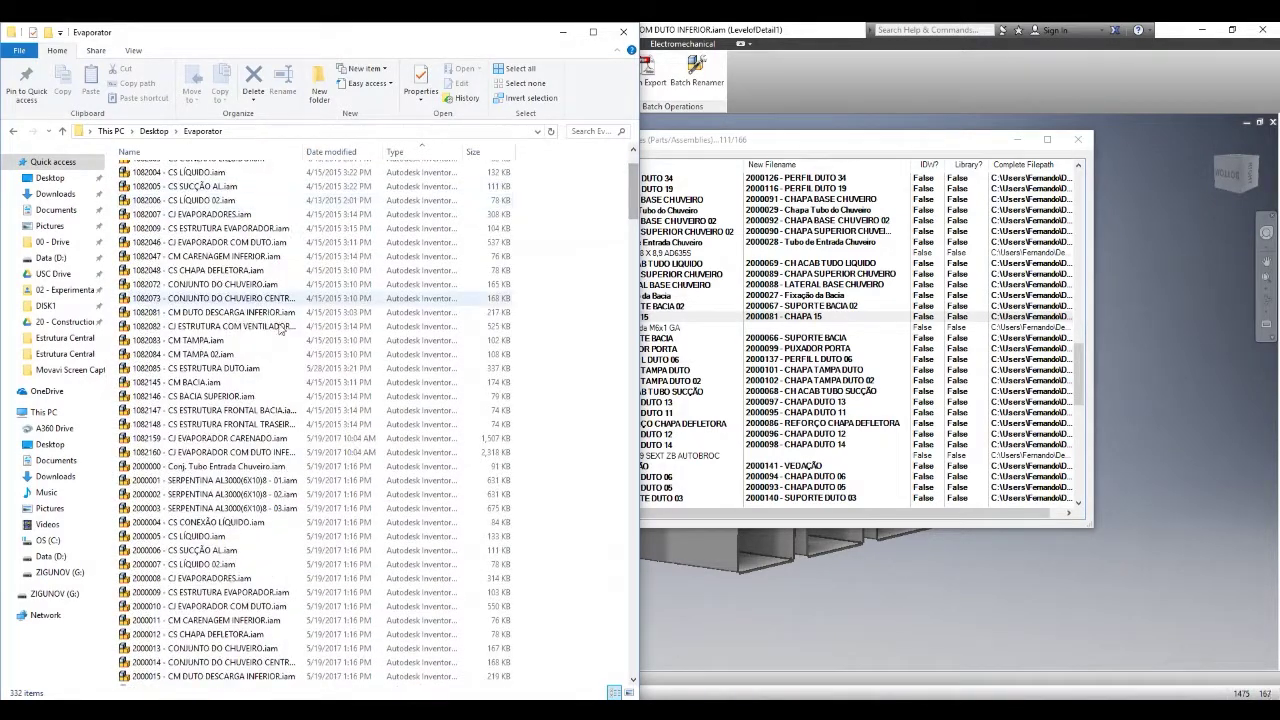
scroll(200, 440, down, 5)
drag(565, 244, 400, 590)
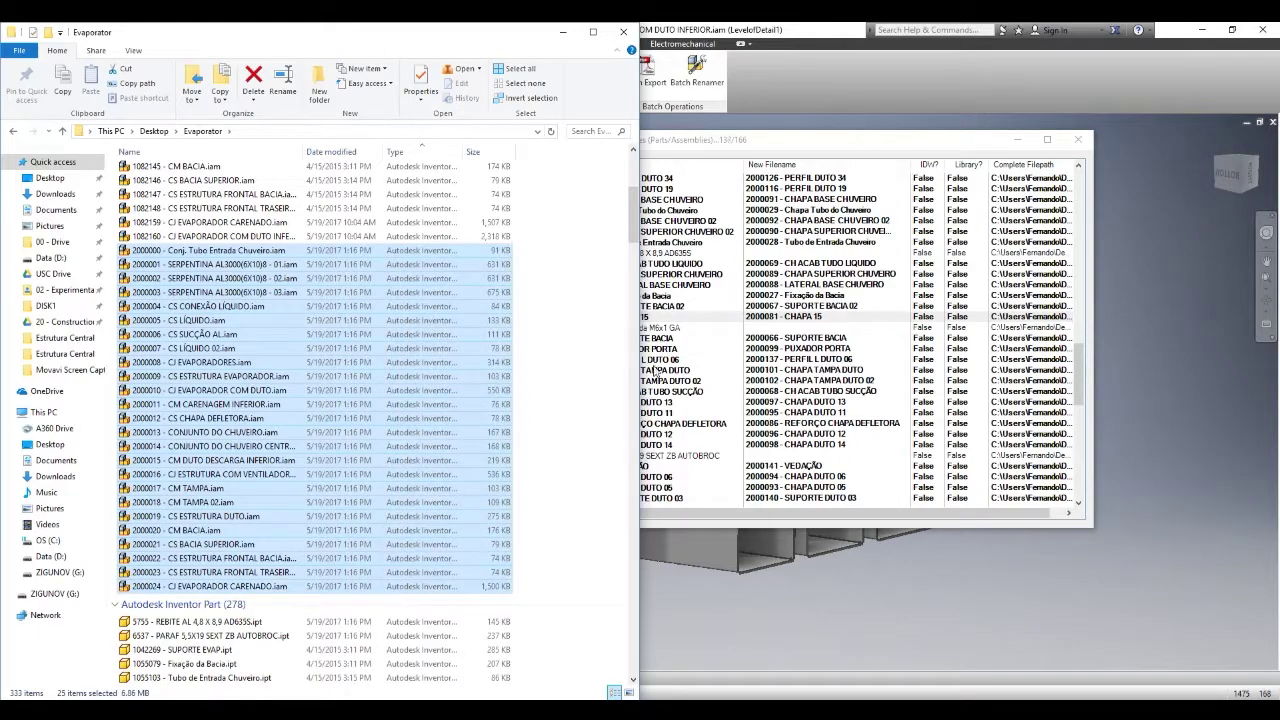
click(540, 213)
drag(632, 207, 636, 178)
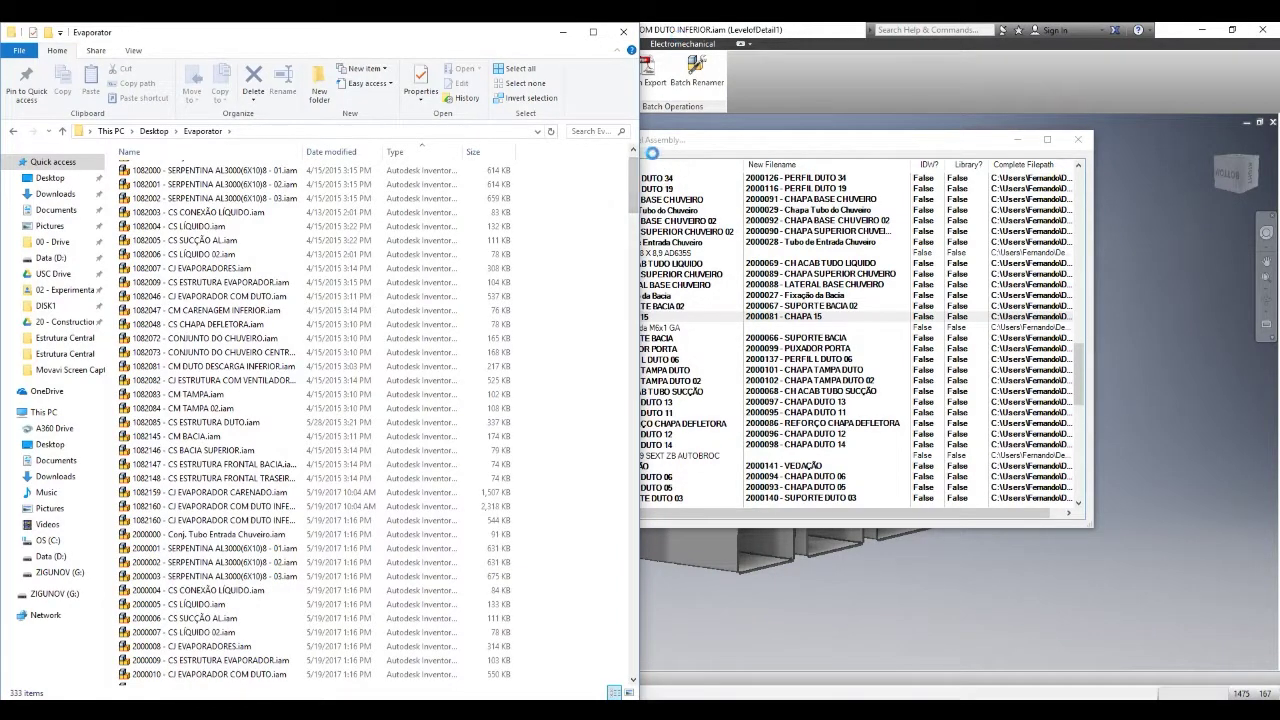
Step: Return to Inventor and dismiss the Batch Renamer completion message
click(690, 150)
click(560, 34)
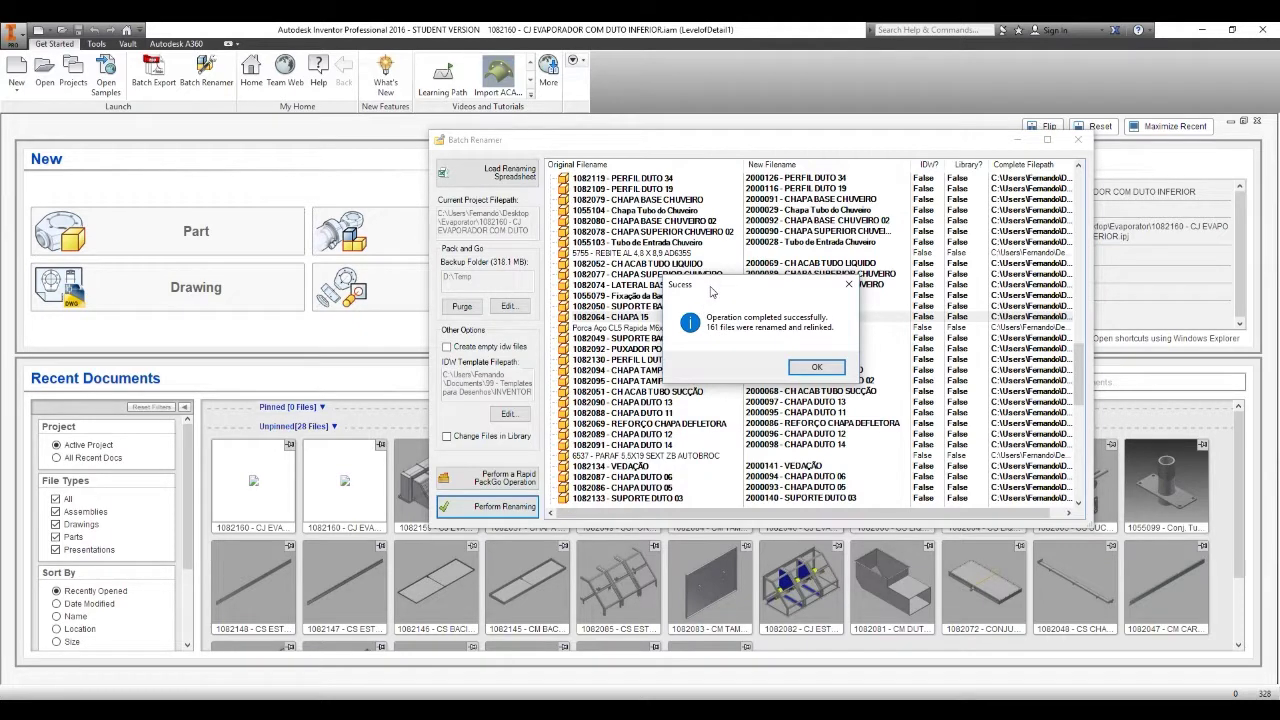
drag(712, 292, 700, 290)
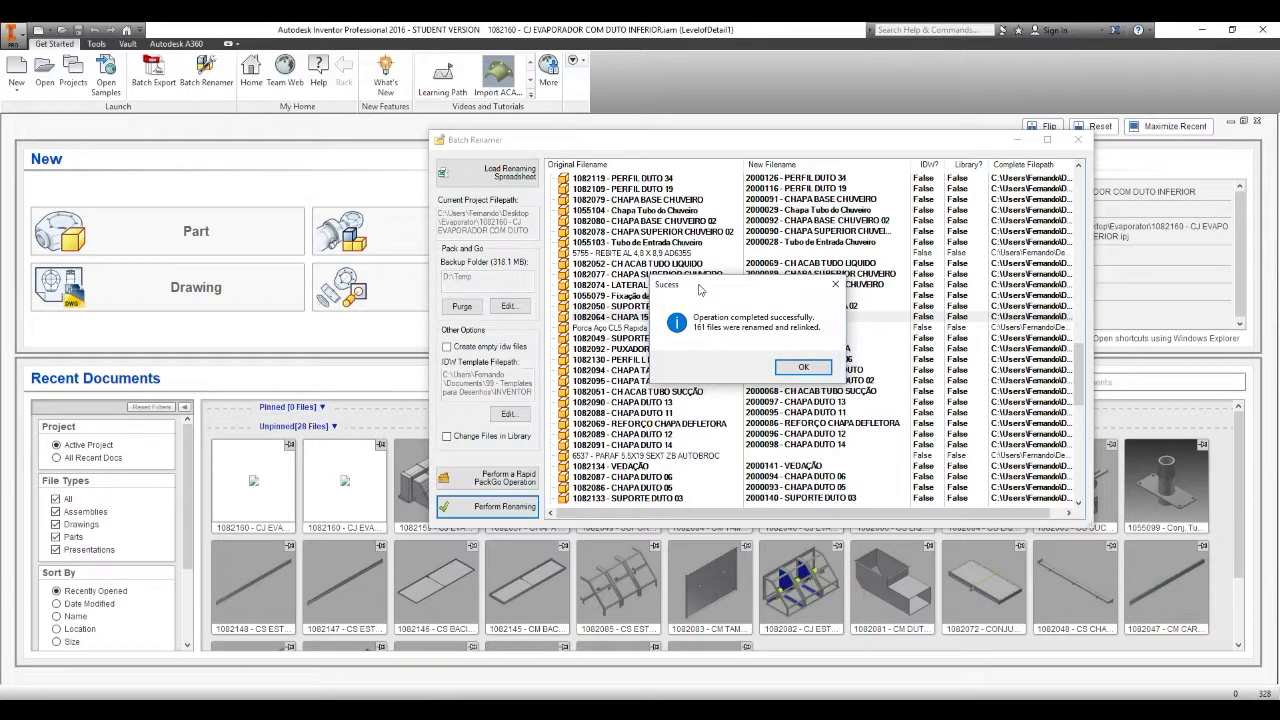
click(805, 368)
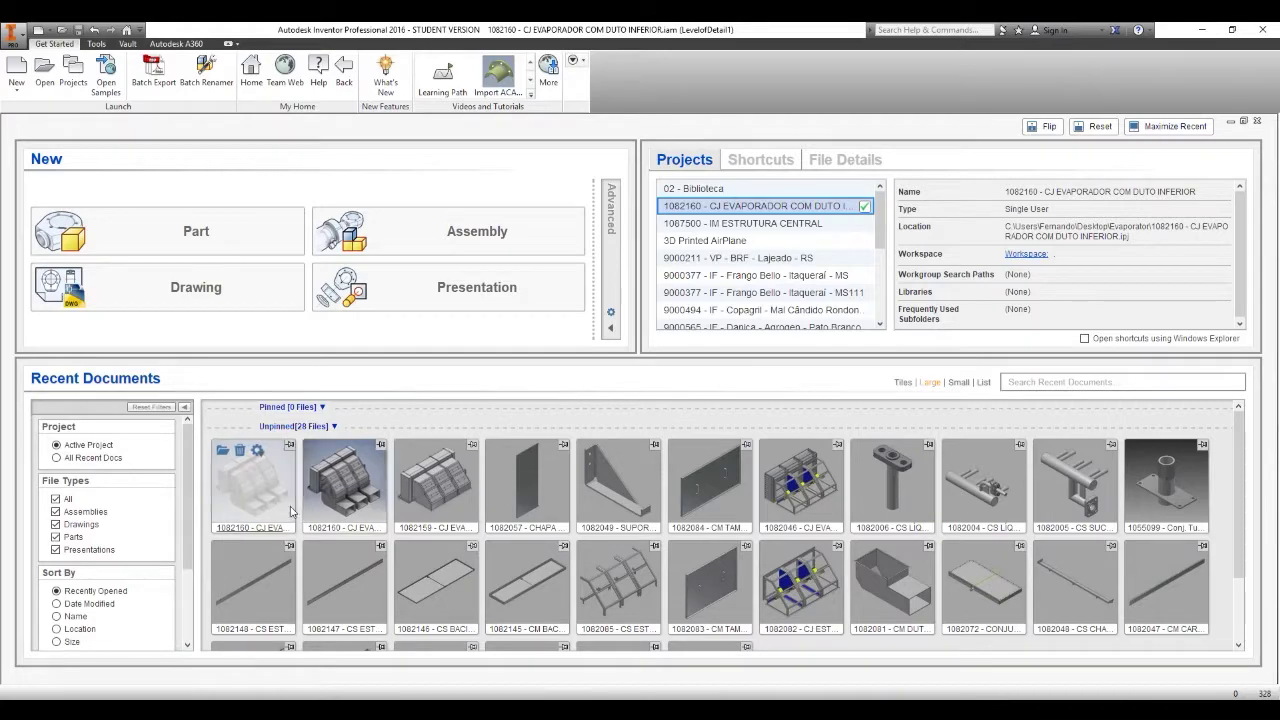
Step: Switch to the Evaporator folder and examine the renamed assemblies, parts and remaining project files
key(alt+Tab)
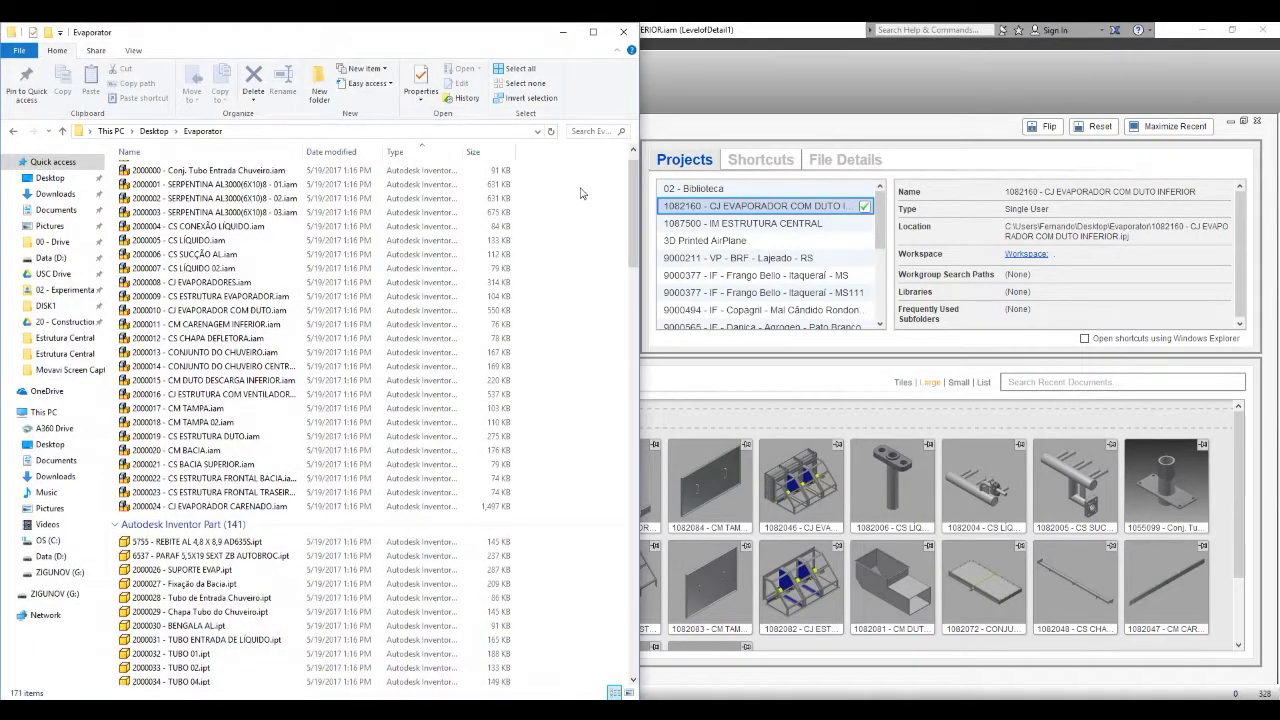
drag(562, 201, 410, 558)
scroll(395, 450, down, 10)
scroll(395, 450, down, 20)
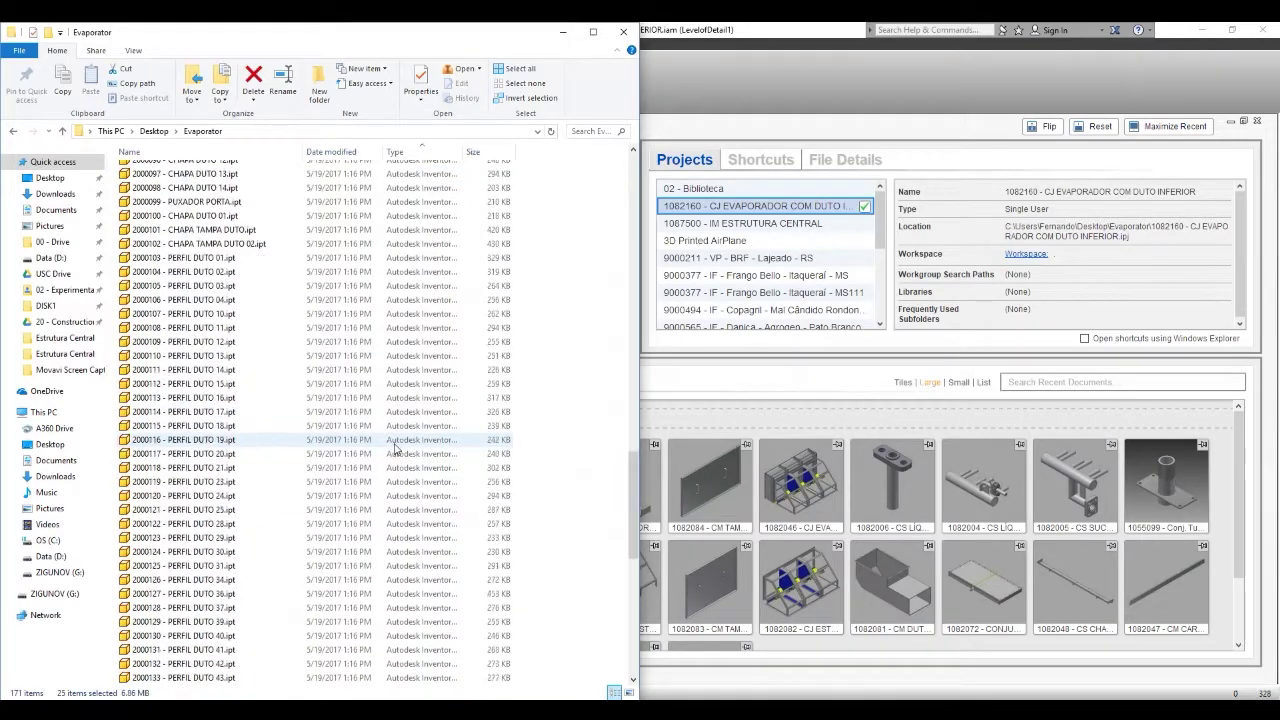
drag(634, 533, 607, 596)
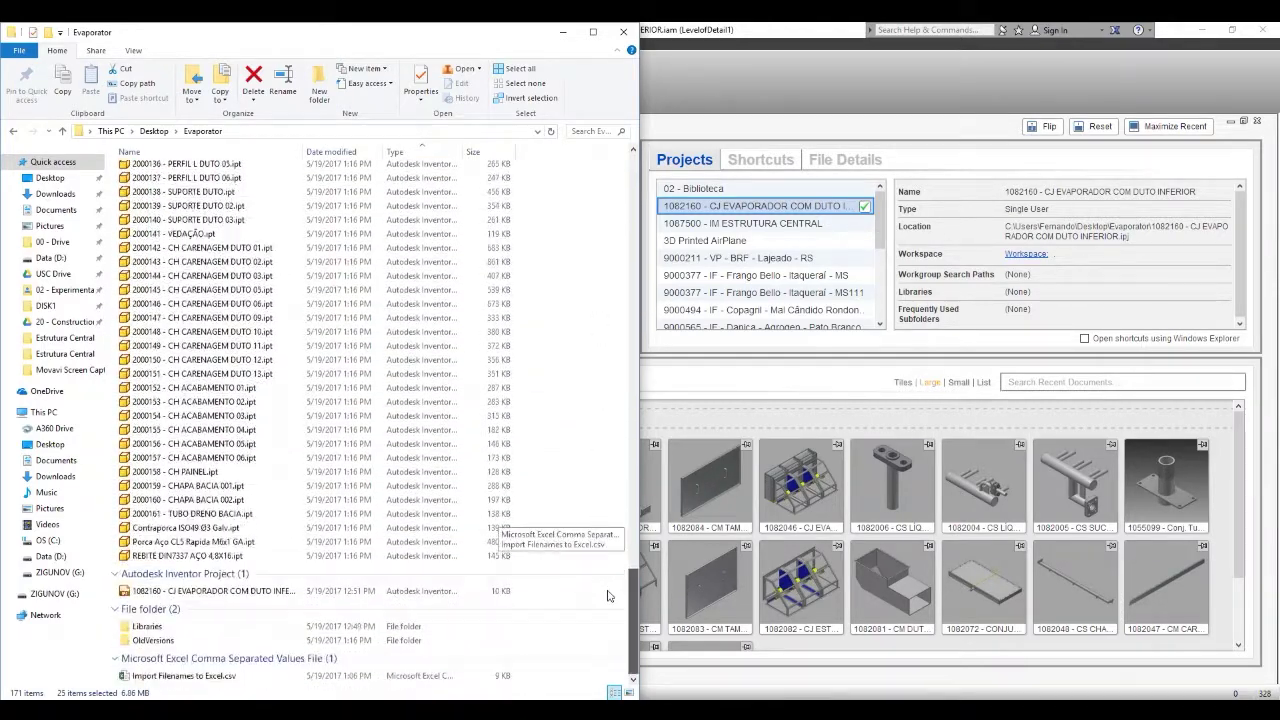
scroll(579, 588, up, 20)
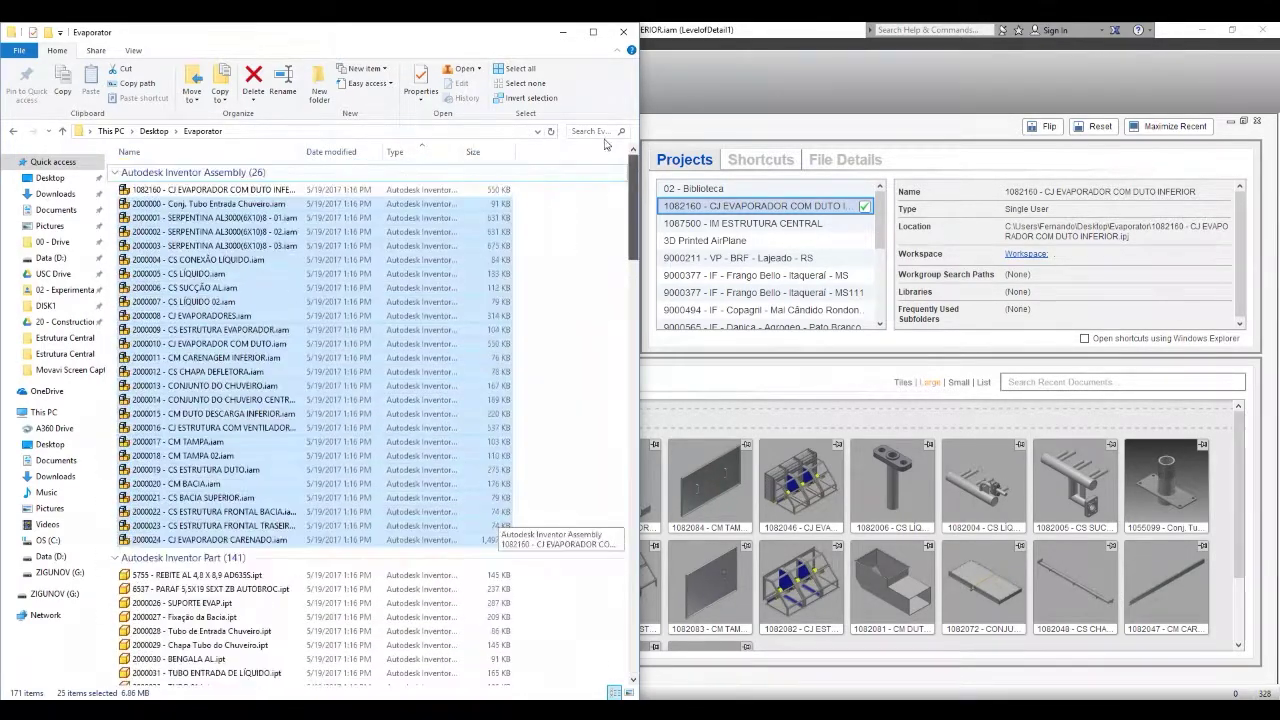
Step: Rename the main assembly file 1082160 as 2000025 - CJ EVAPORADOR COM DUTO INFERIOR.iam
click(130, 190)
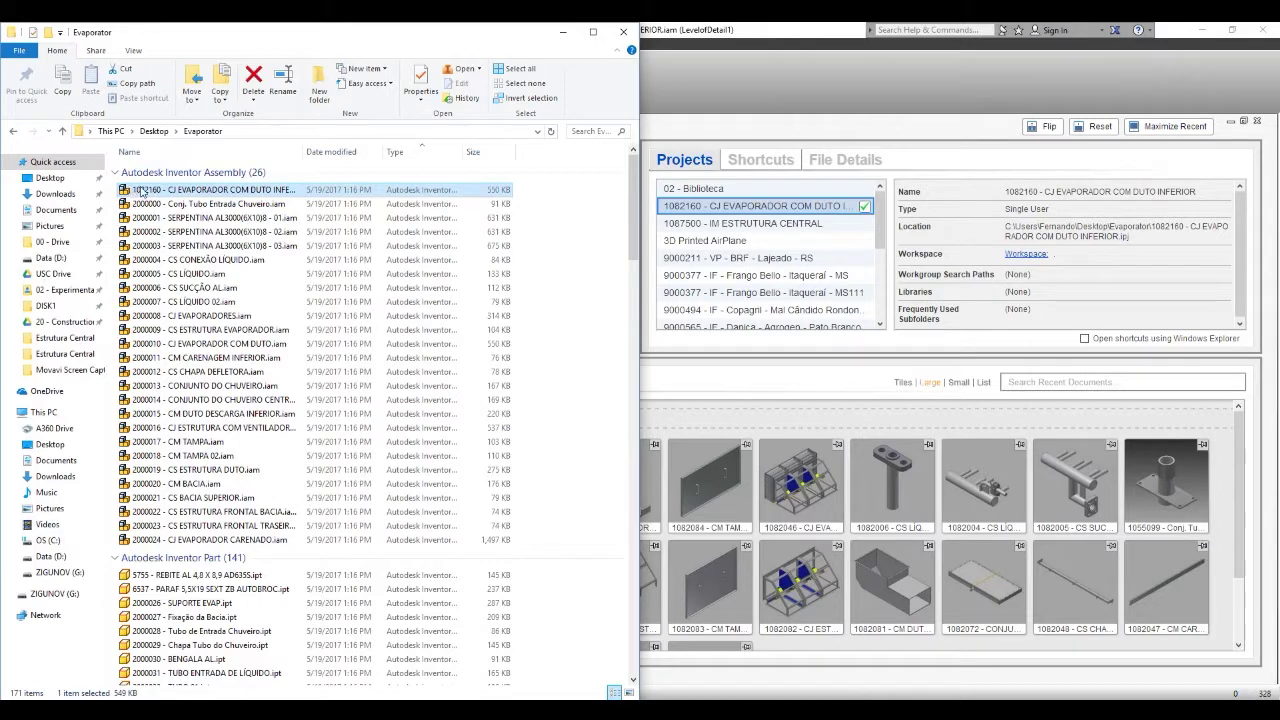
scroll(557, 260, down, 15)
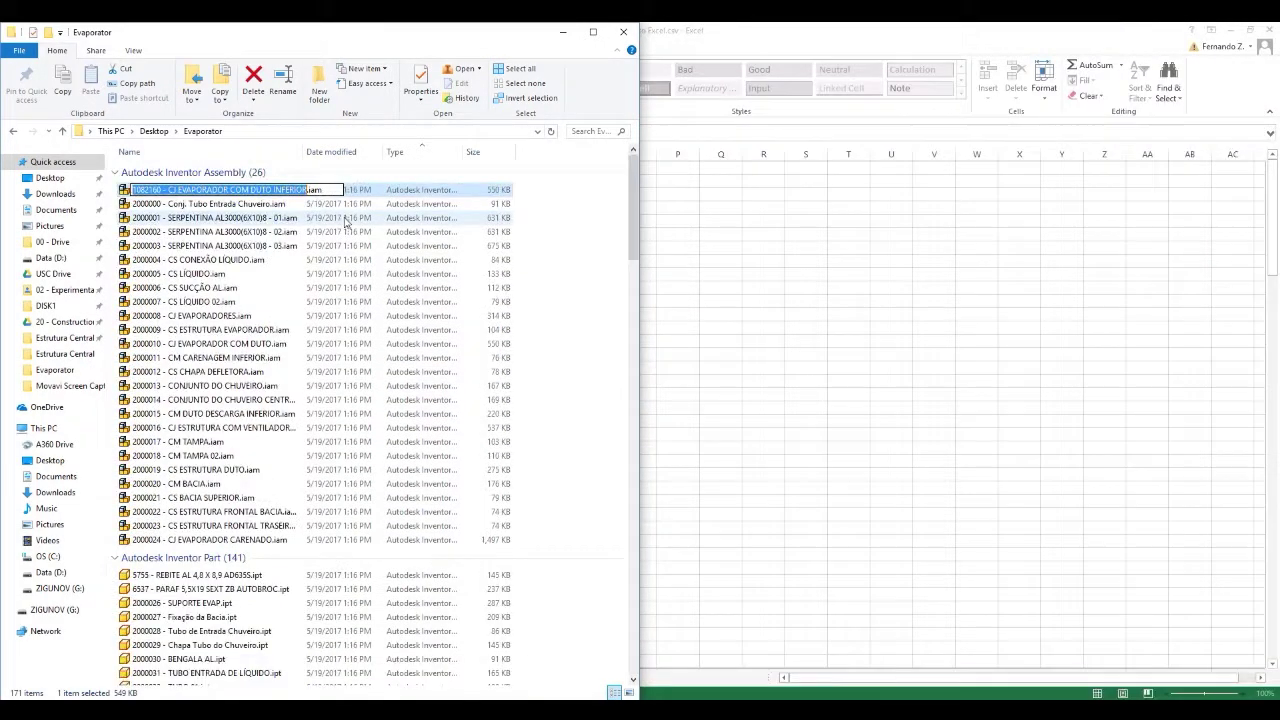
key(Home)
key(Delete)
key(Delete)
key(Delete)
key(Delete)
key(Delete)
key(Delete)
key(Delete)
text(2000025)
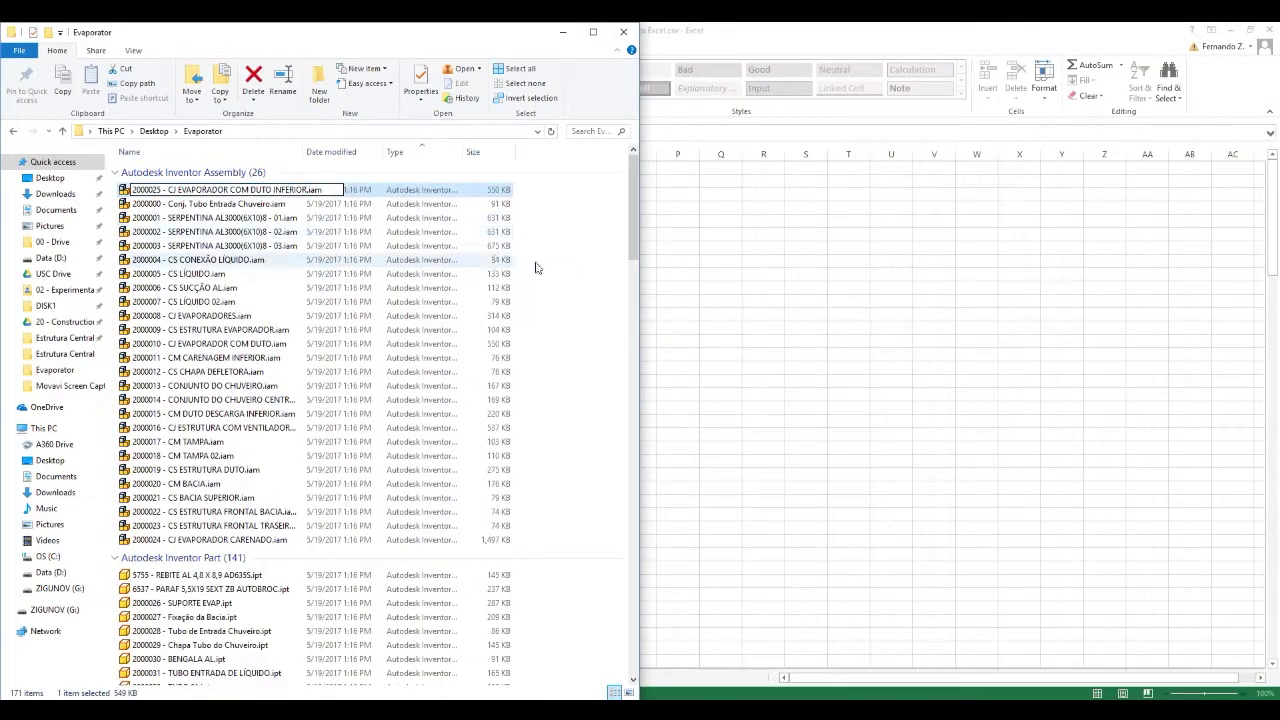
click(563, 237)
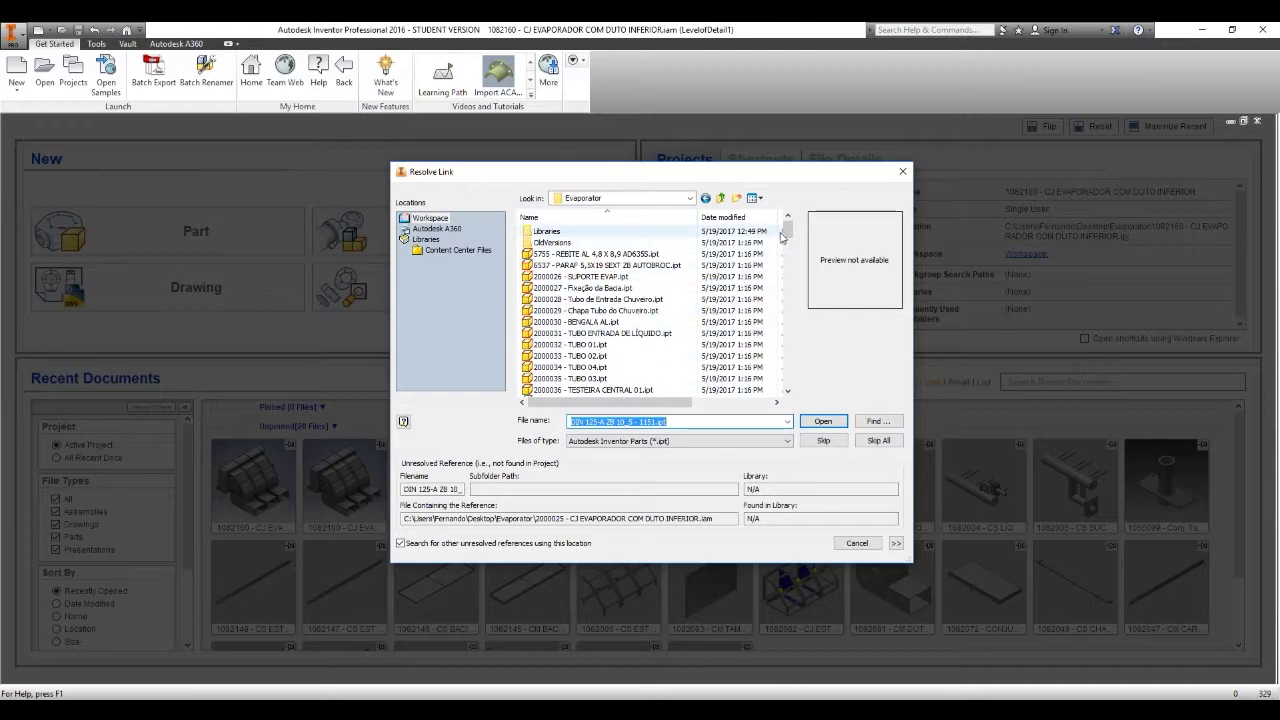
Step: Open 2000025 - CJ EVAPORADOR COM DUTO INFERIOR.iam in Inventor, skipping the unresolved DIN 125-A part and .fres file references
mouse_move(786, 232)
mouse_down()
mouse_move(790, 262)
mouse_move(812, 282)
mouse_move(788, 228)
mouse_up()
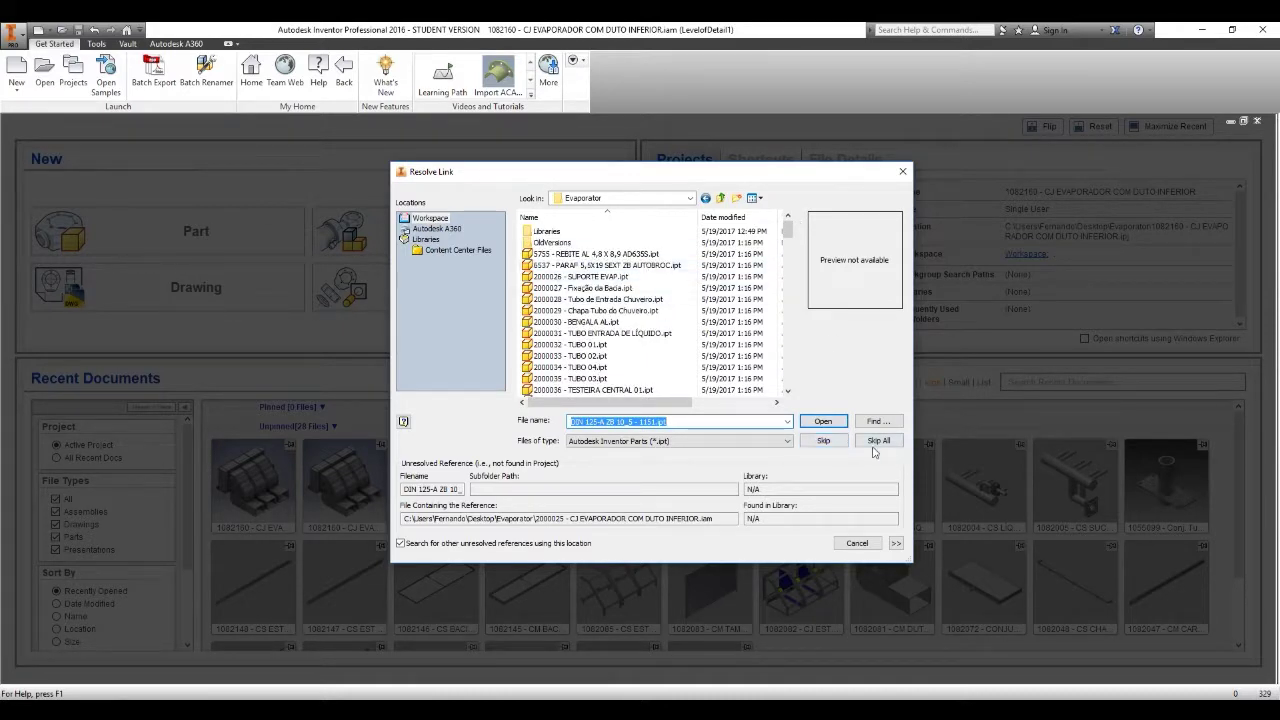
click(840, 442)
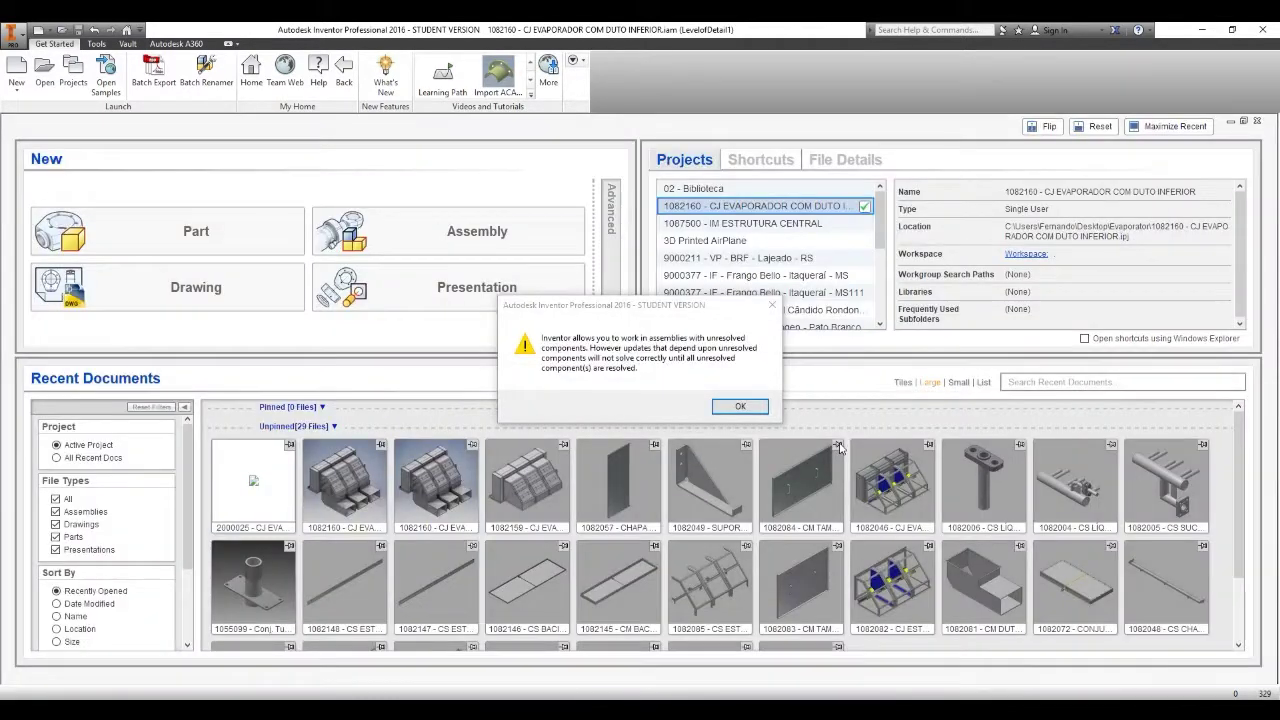
click(740, 409)
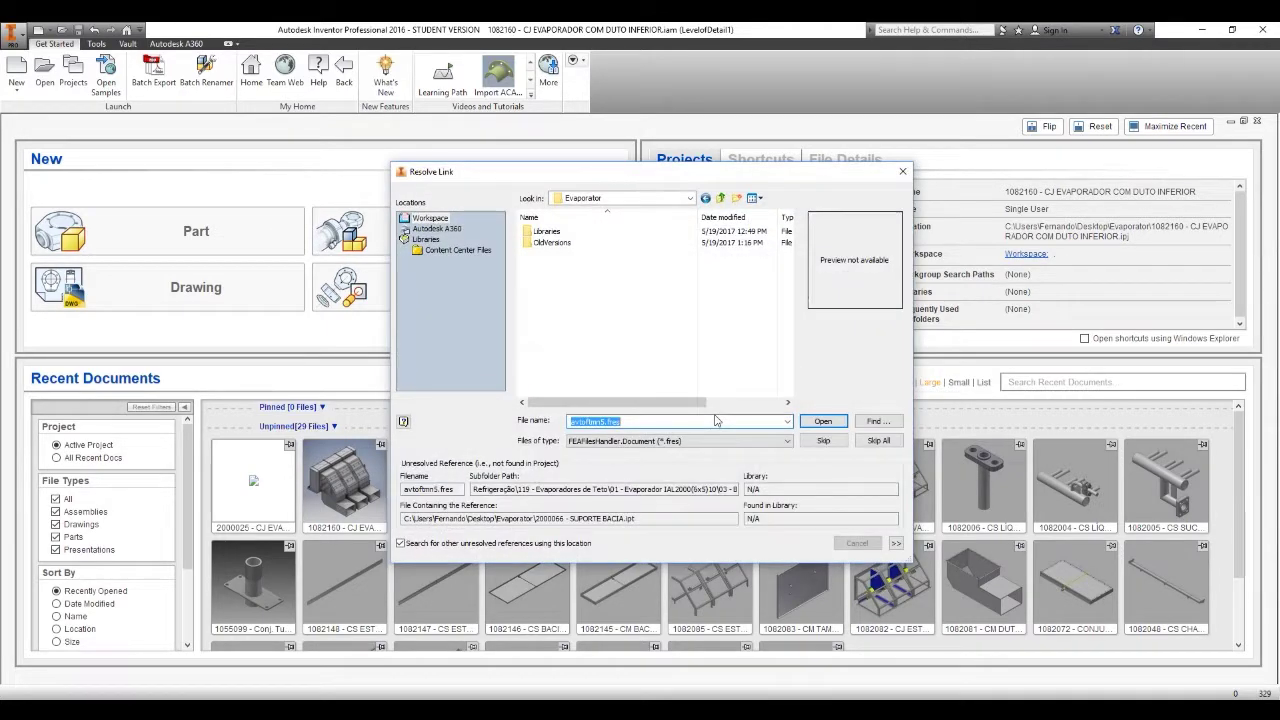
click(876, 441)
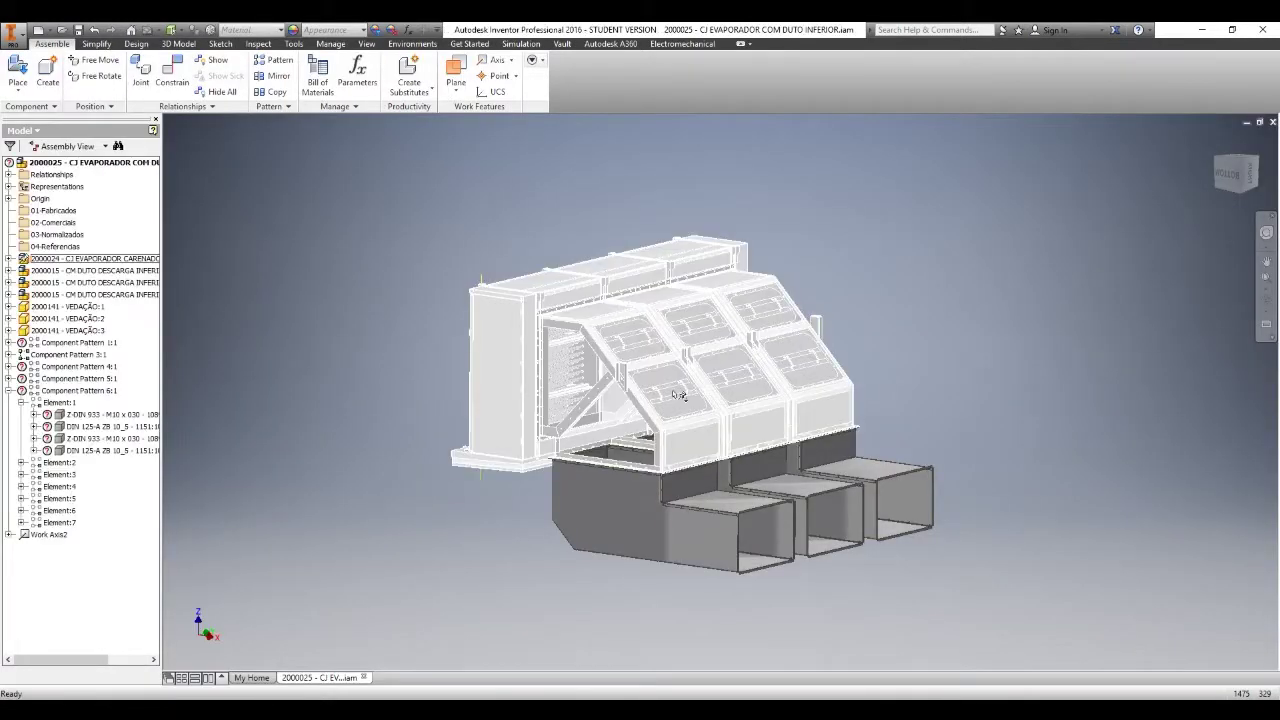
Step: Highlight the first CM DUTO DESCARGA INFERIOR subassembly in the model, and check the Evaporator folder's file list again
click(95, 270)
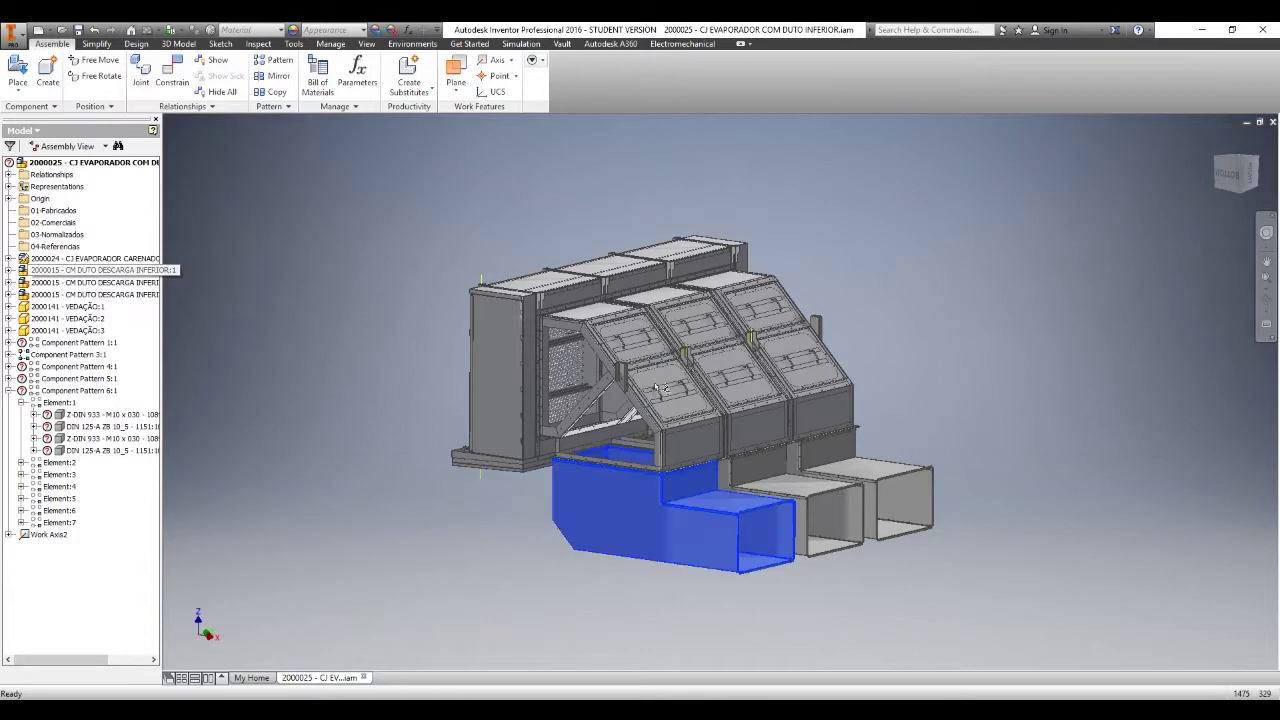
key(alt+Tab)
drag(630, 200, 639, 604)
click(950, 299)
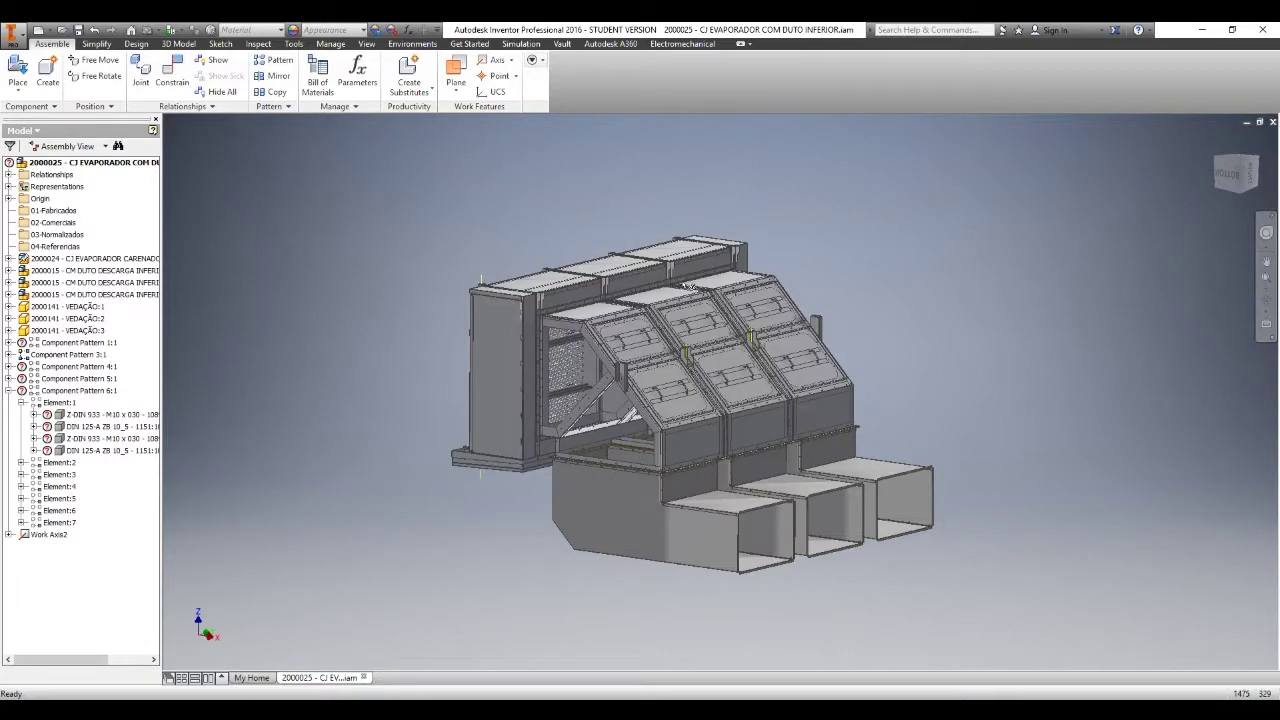
click(686, 283)
click(917, 286)
Step: Expand the first 2000015 duct, the 2000024 evaporator and its 01-Fabricados folder, and examine the component names
click(9, 270)
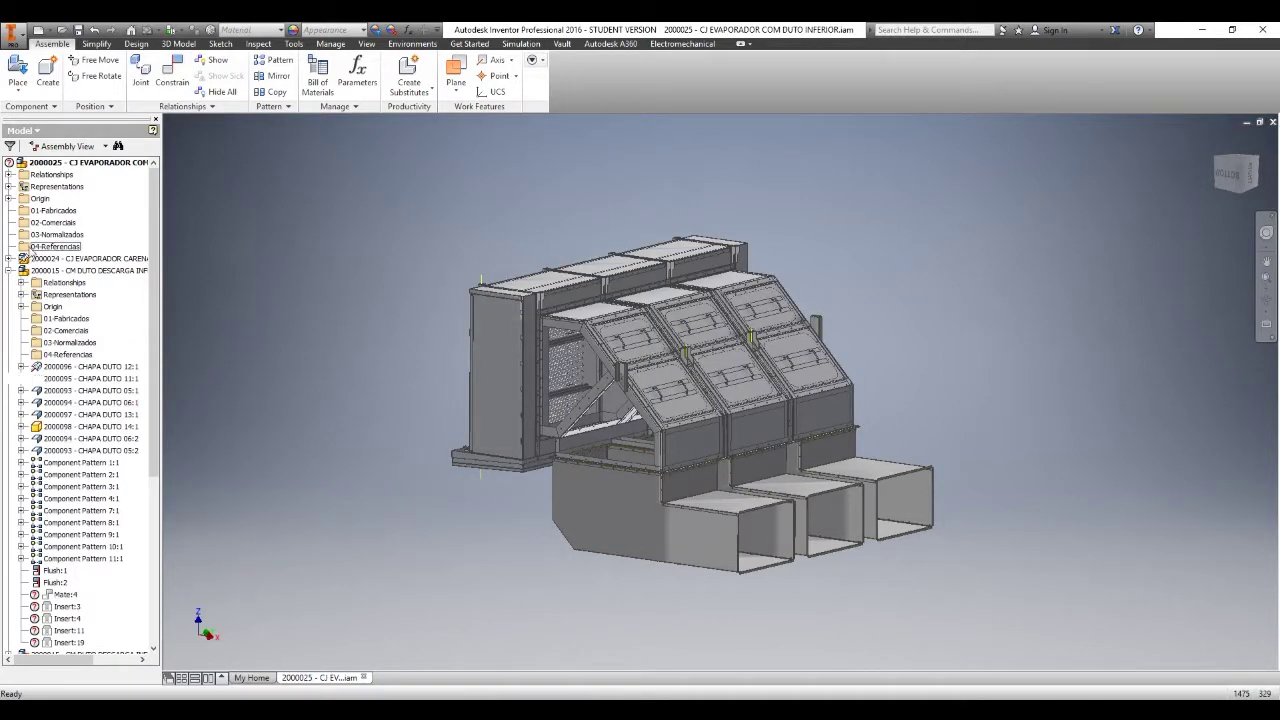
click(9, 258)
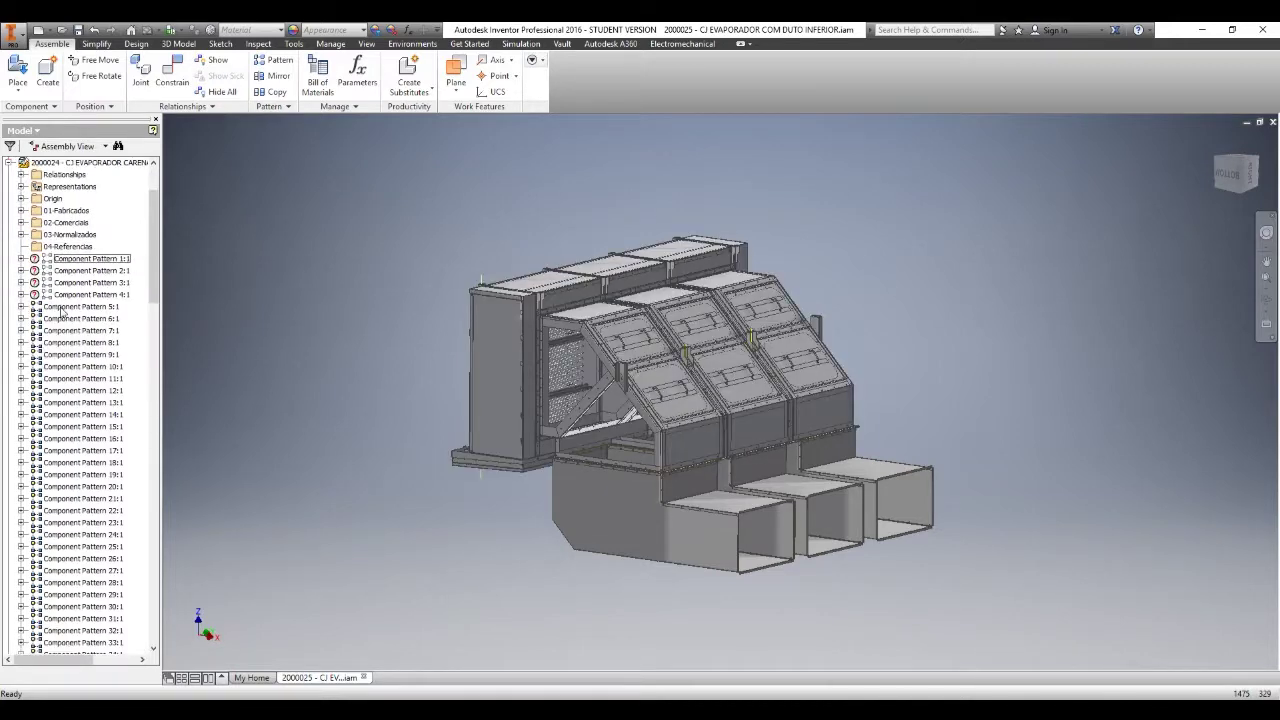
click(21, 210)
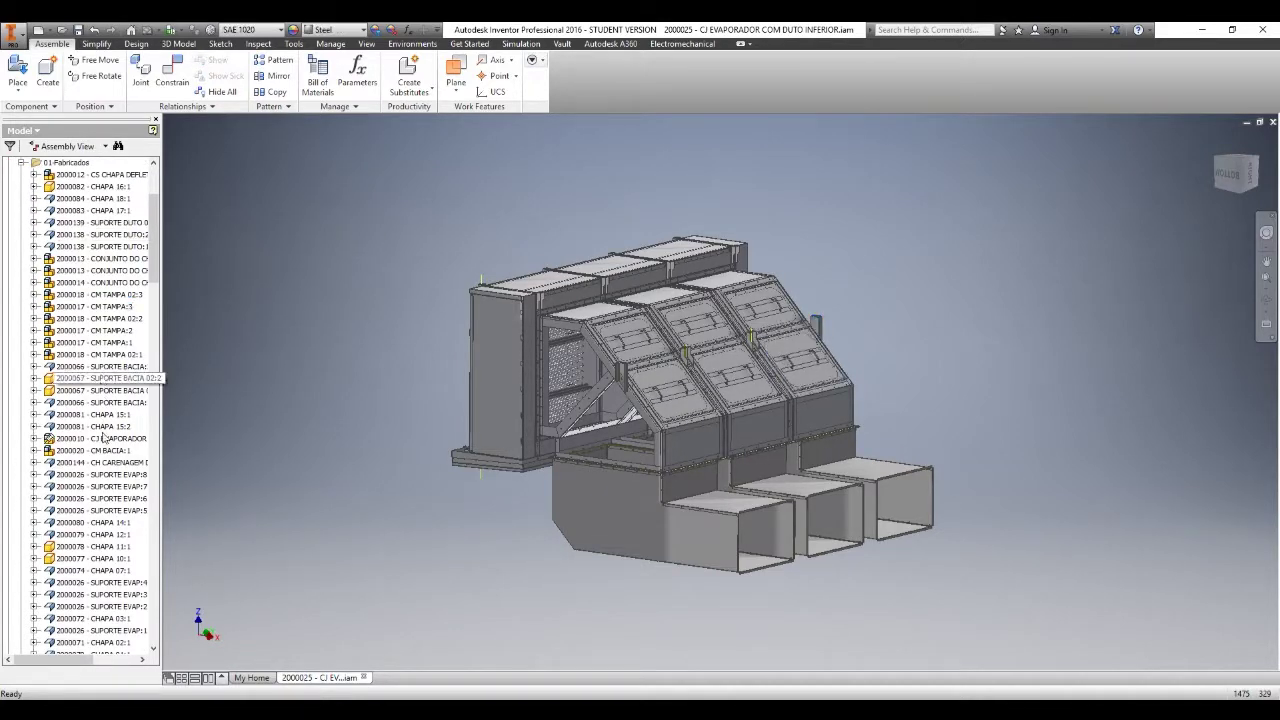
click(105, 558)
click(970, 323)
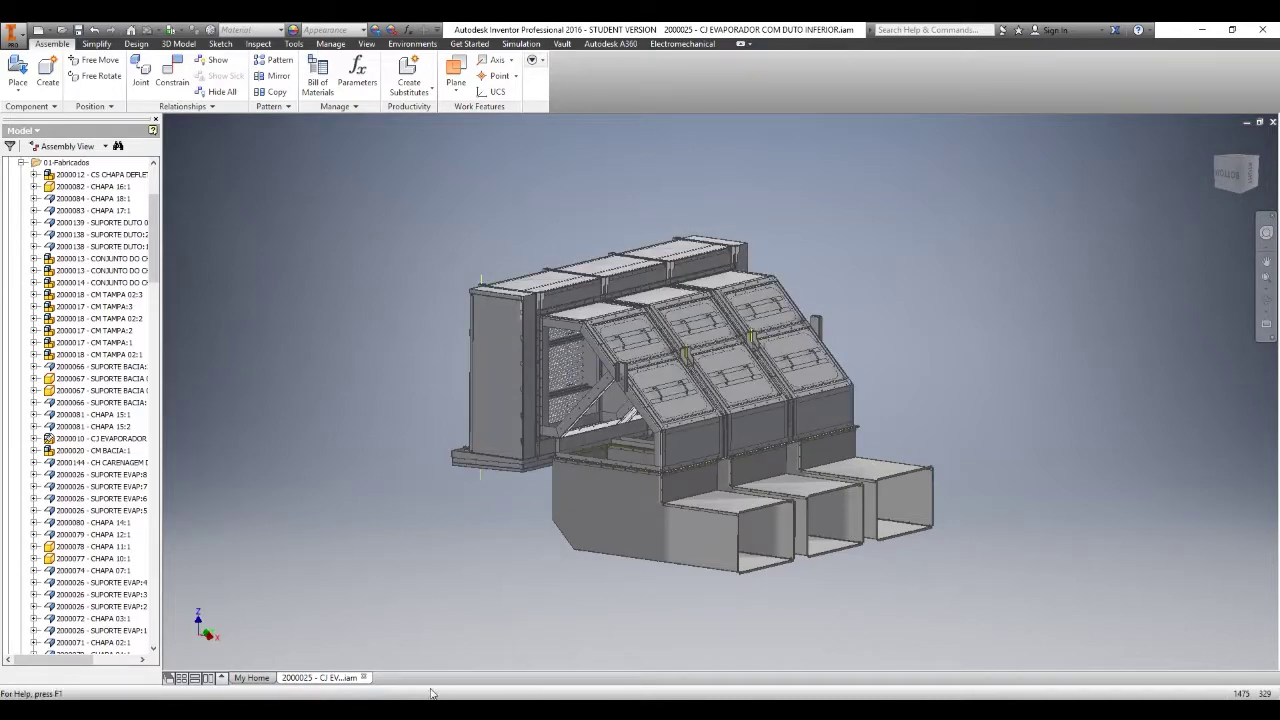
Step: Switch to Excel, close the Import Filenames to Excel.csv spreadsheet and return to the Inventor assembly
key(alt+Tab)
click(803, 342)
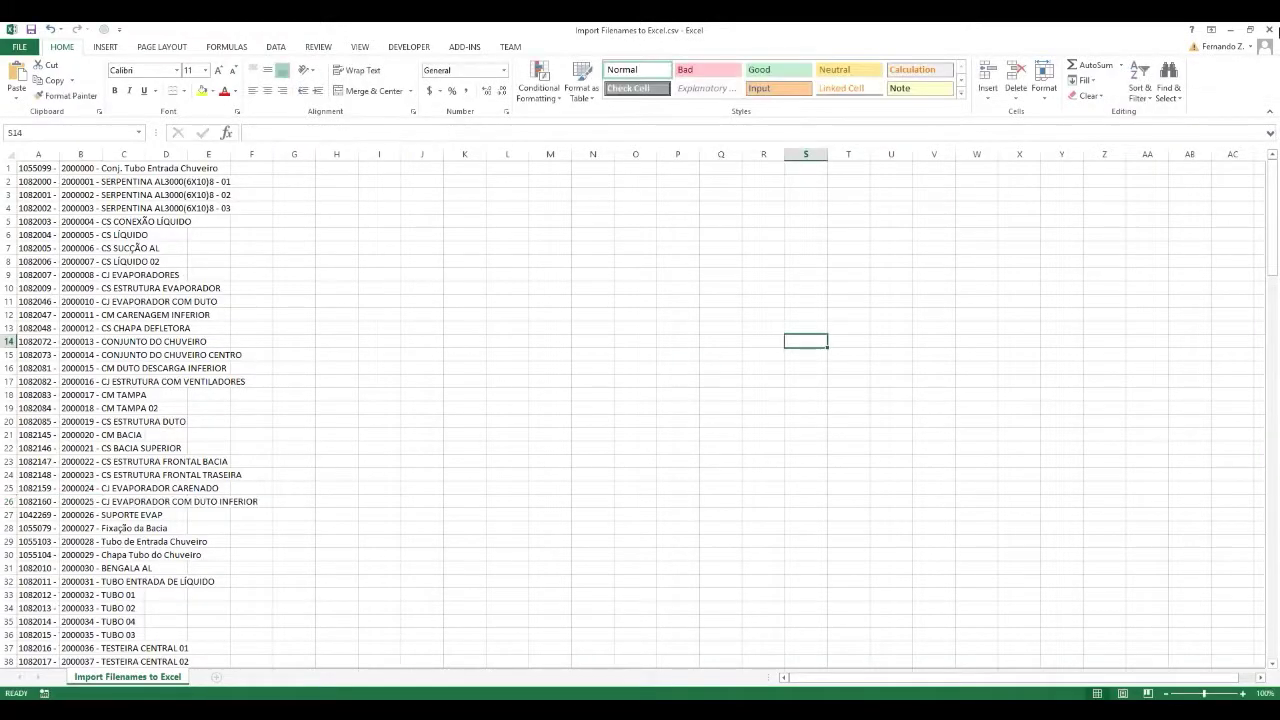
click(1268, 29)
click(638, 386)
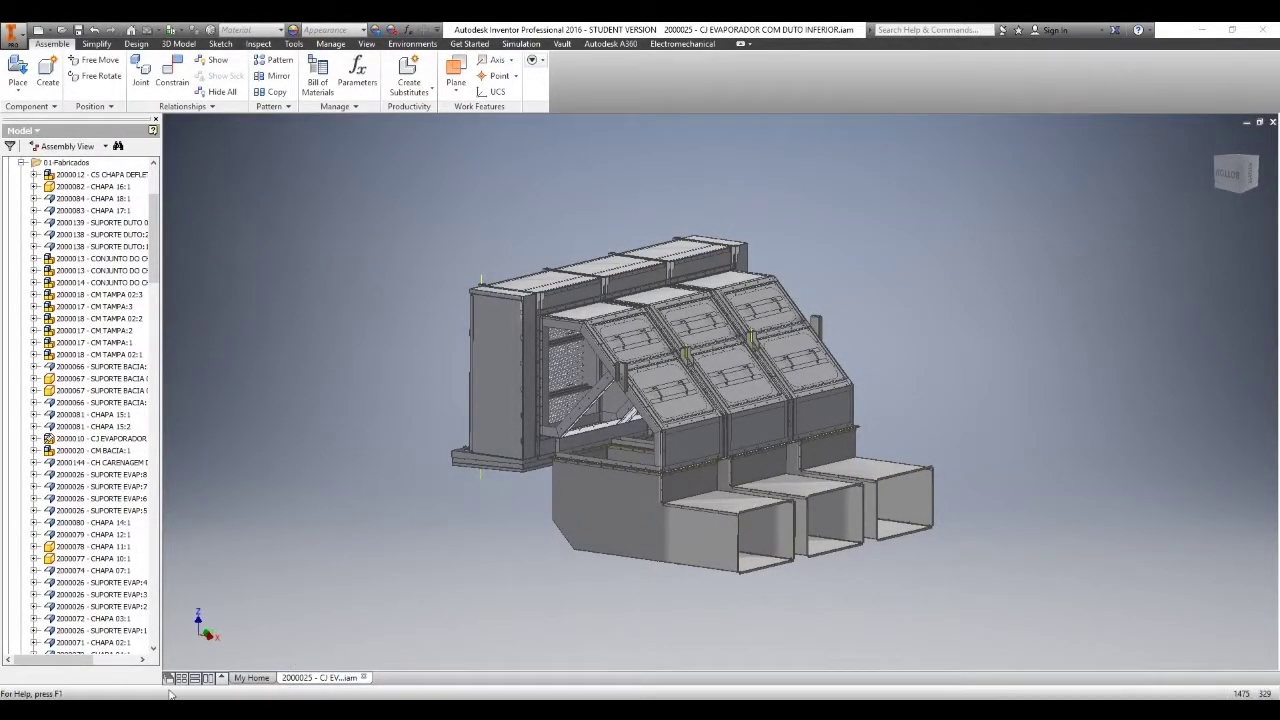
Step: Select the middle discharge duct to inspect it, collapse the expanded evaporator and duct subassemblies, and clear the selection
middle_drag(928, 307, 900, 328)
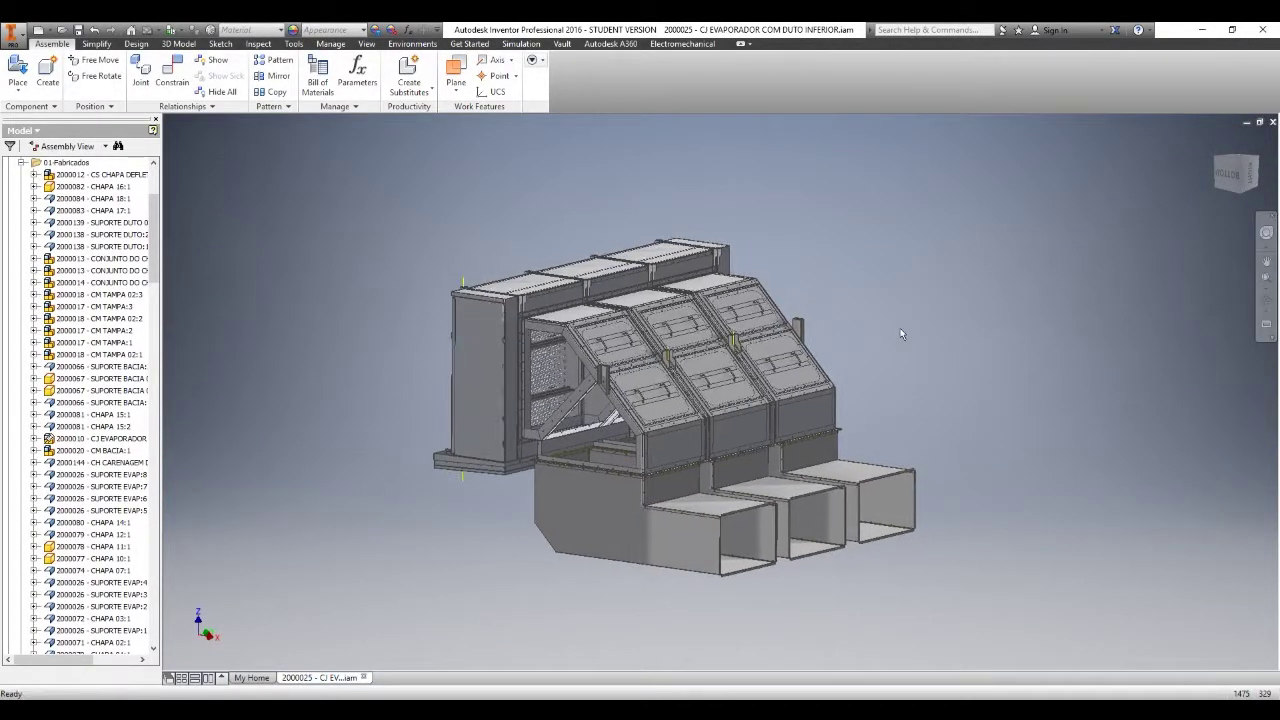
click(819, 470)
click(793, 516)
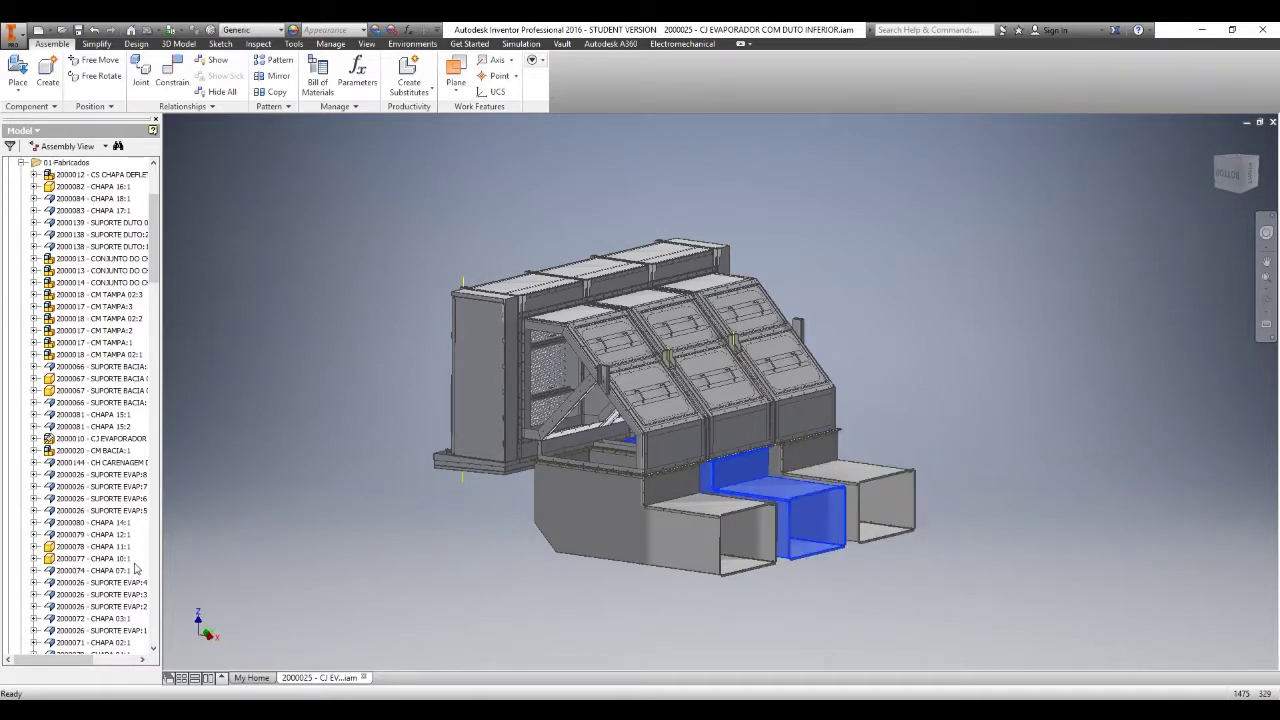
click(21, 162)
click(8, 258)
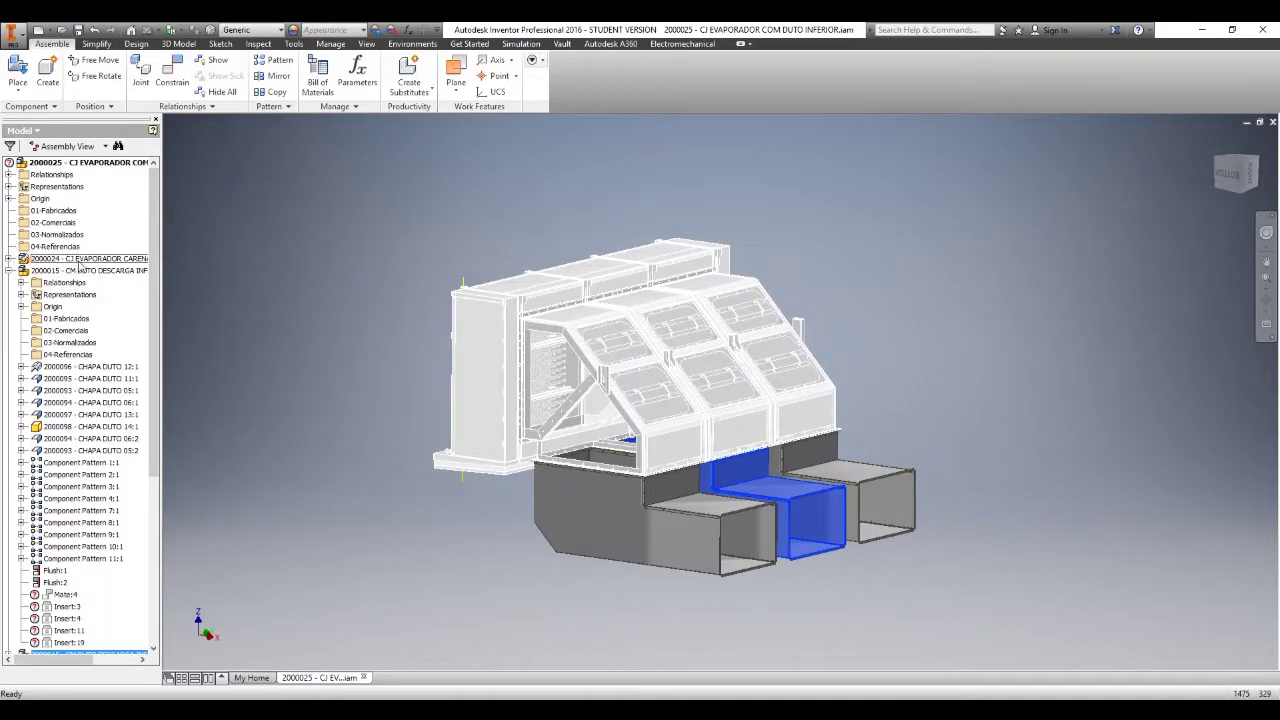
click(8, 271)
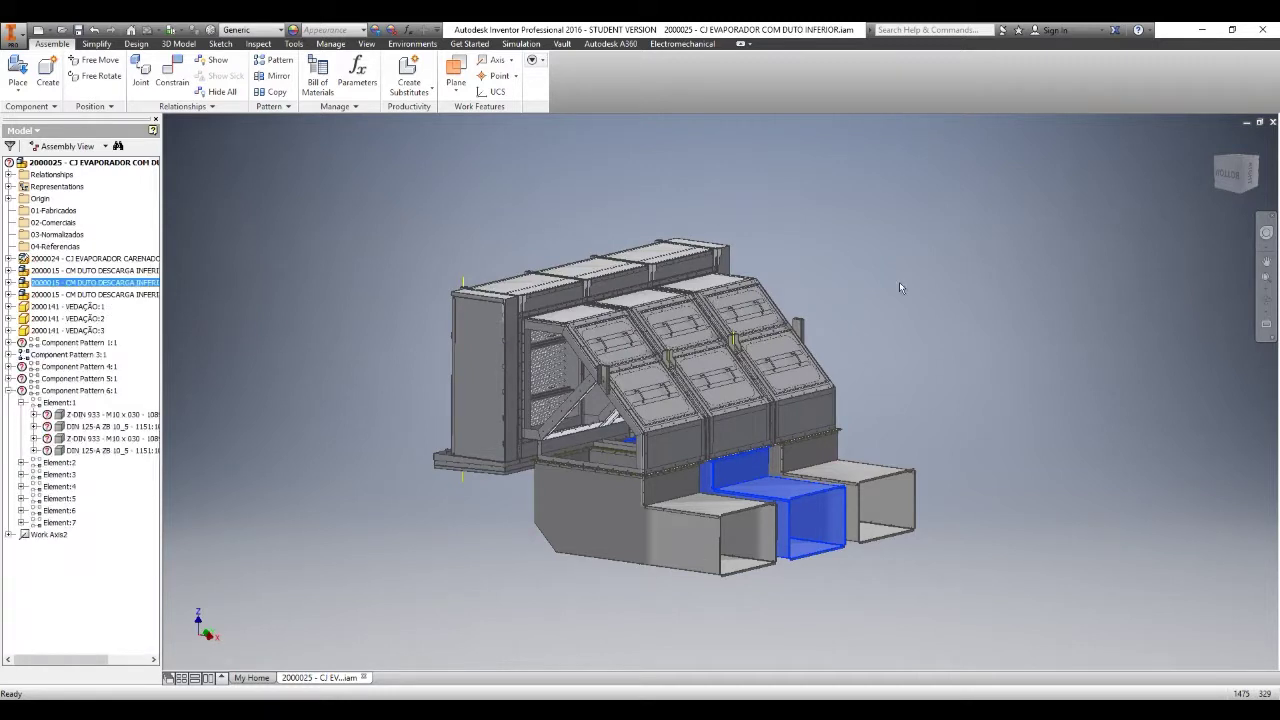
click(880, 319)
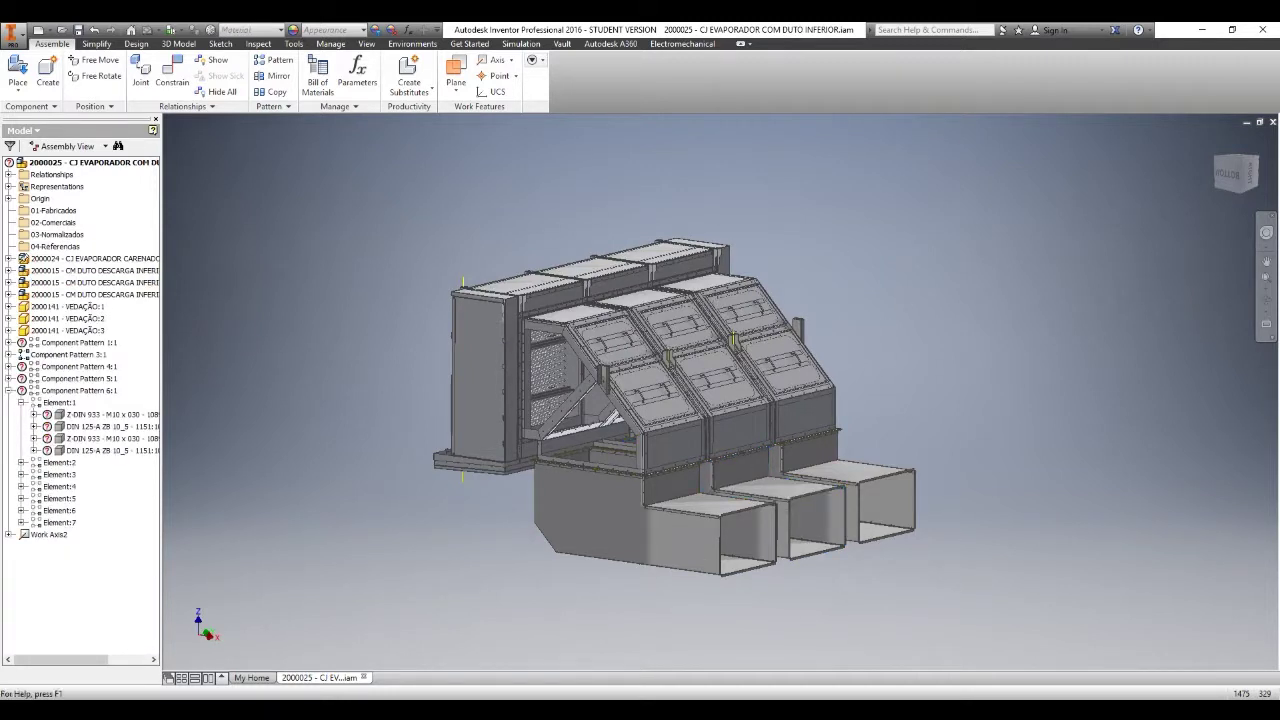